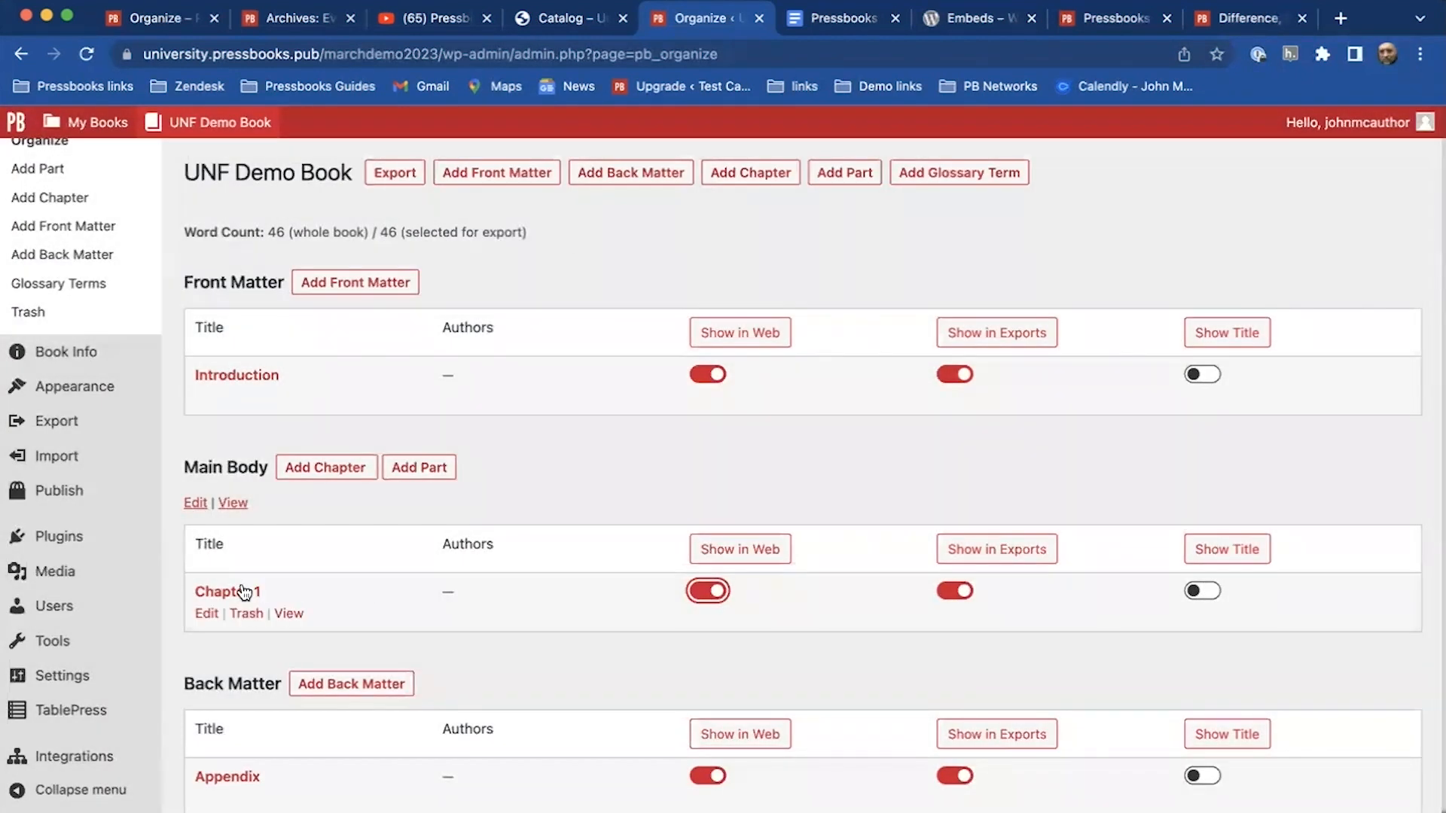
Open Chapter 1 of the main body for editing.
scroll(345, 369, "down", 2)
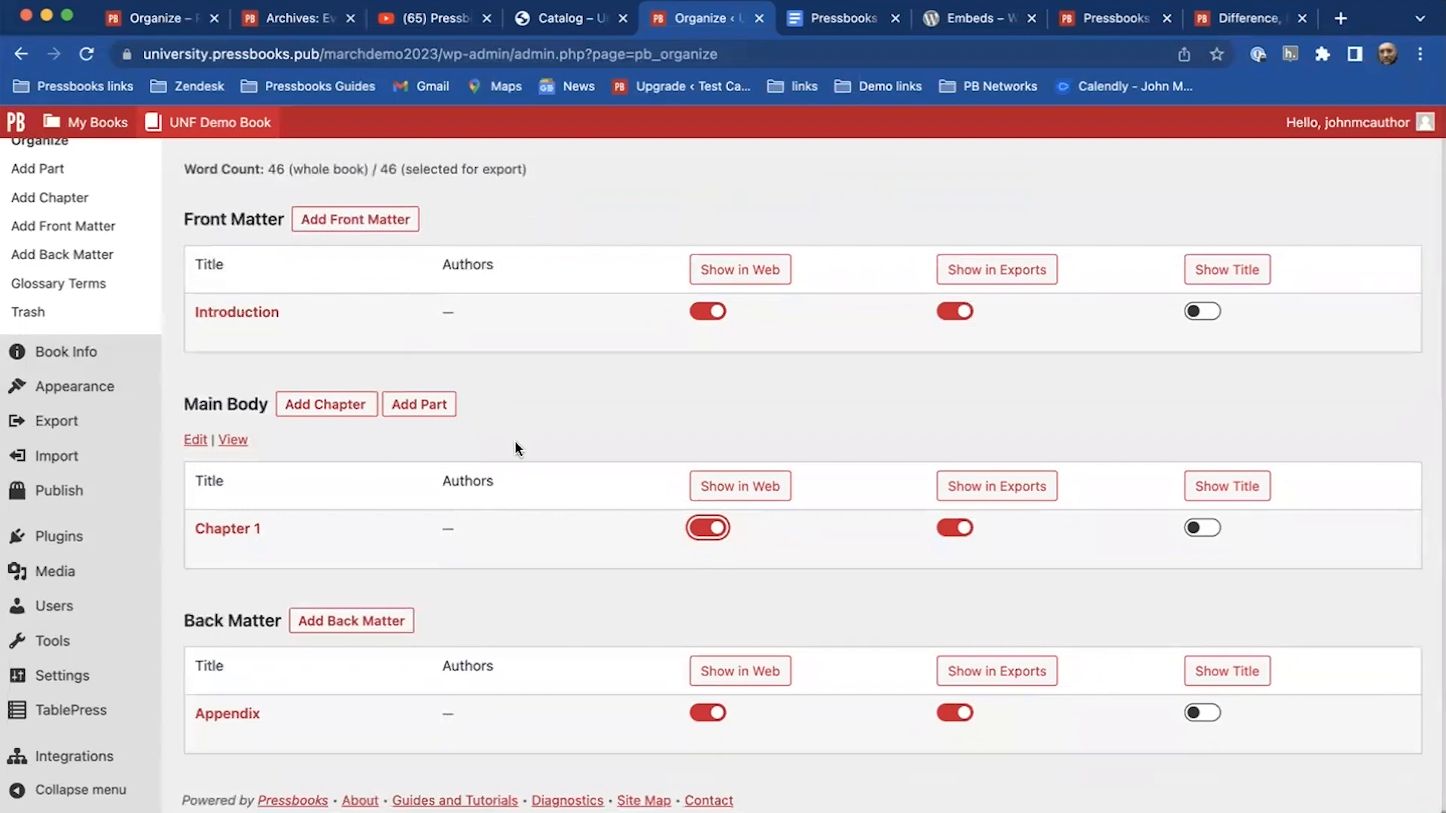
scroll(515, 441, "down", 1)
scroll(515, 441, "up", 1)
scroll(518, 441, "down", 1)
scroll(516, 448, "up", 5)
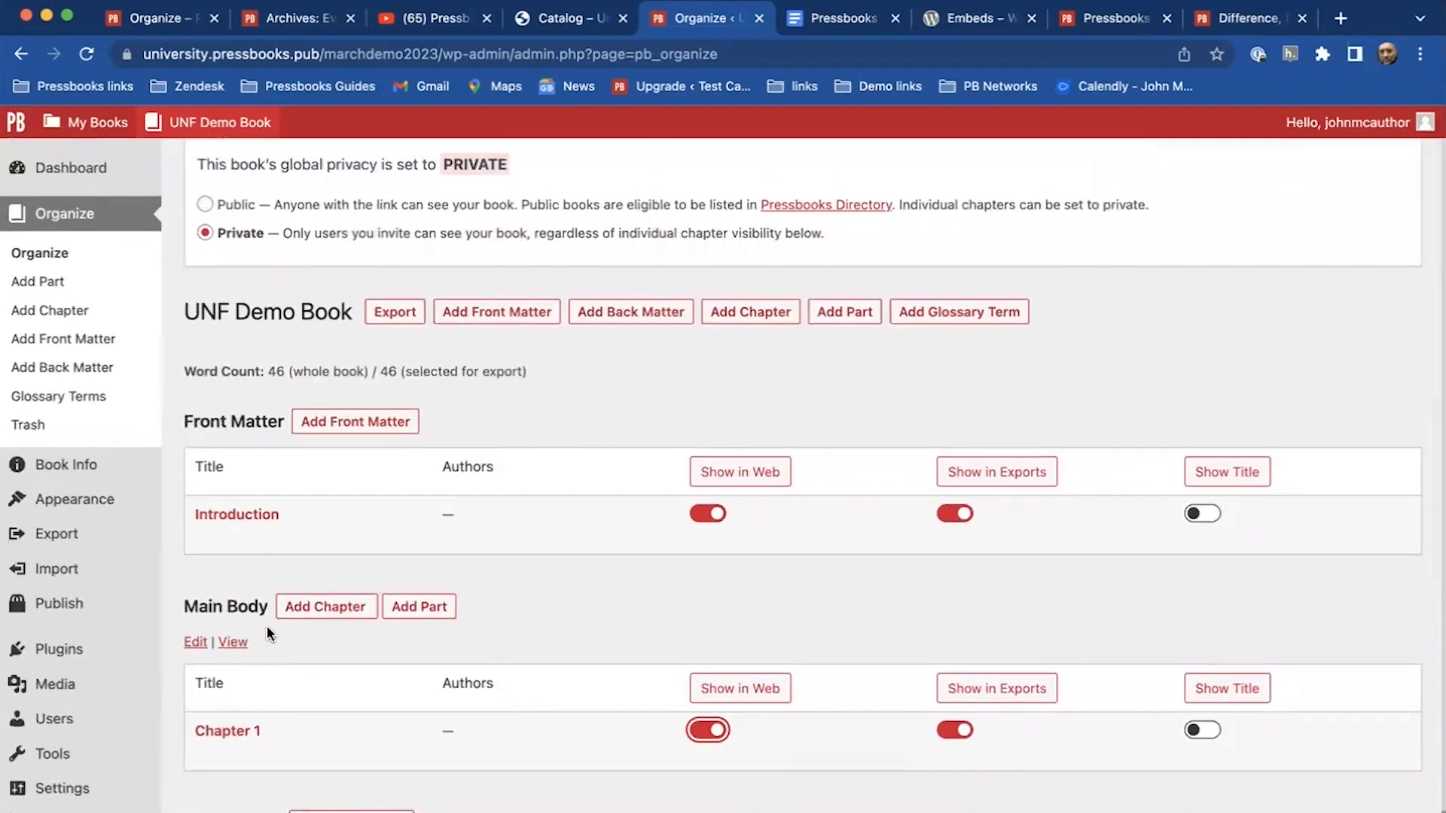
scroll(278, 621, "down", 3)
left_click(213, 642)
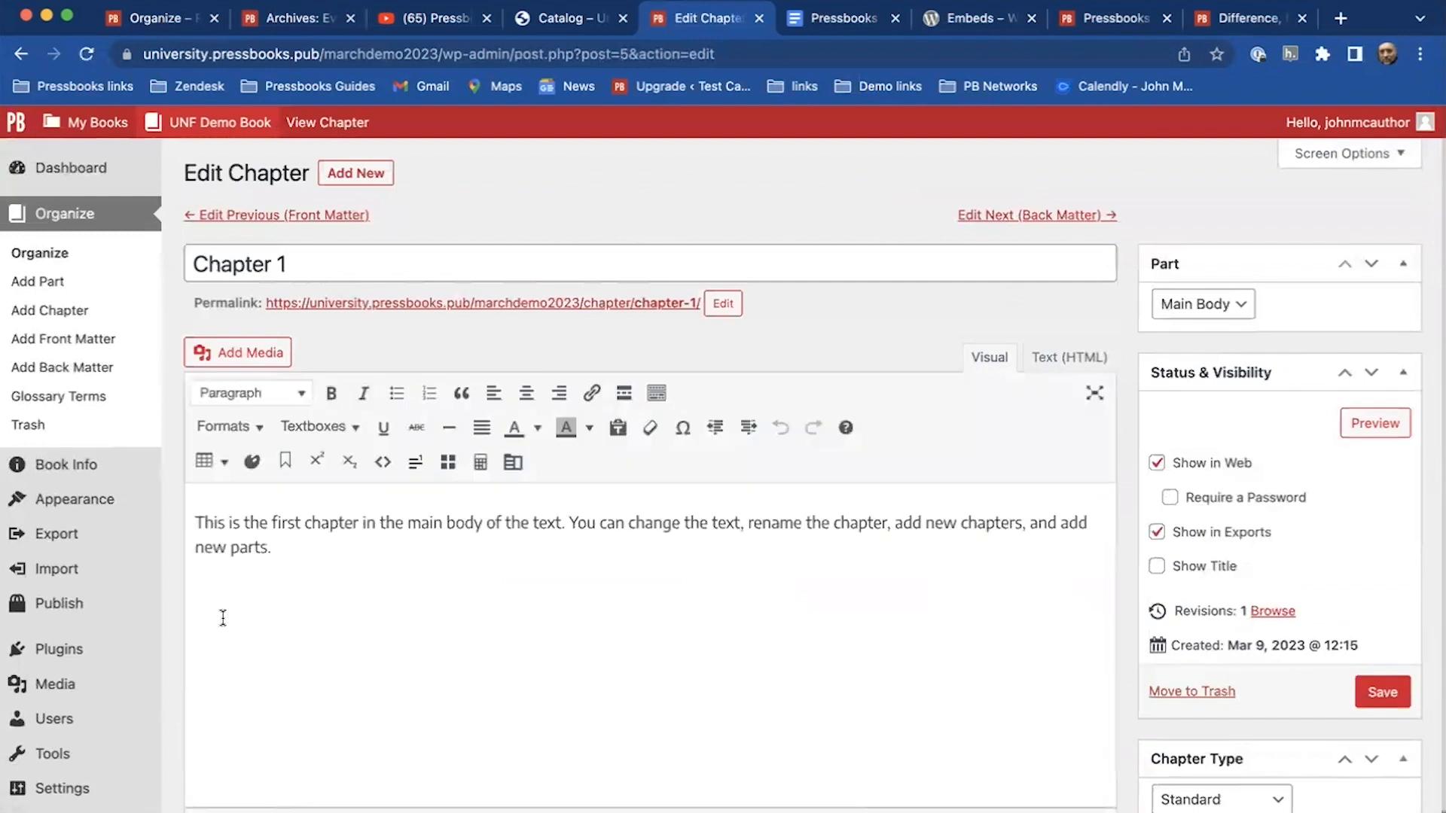
Replace the chapter's placeholder paragraph with the text "Heading 1" in the Heading 1 style and start a new line below it.
scroll(278, 591, "down", 3)
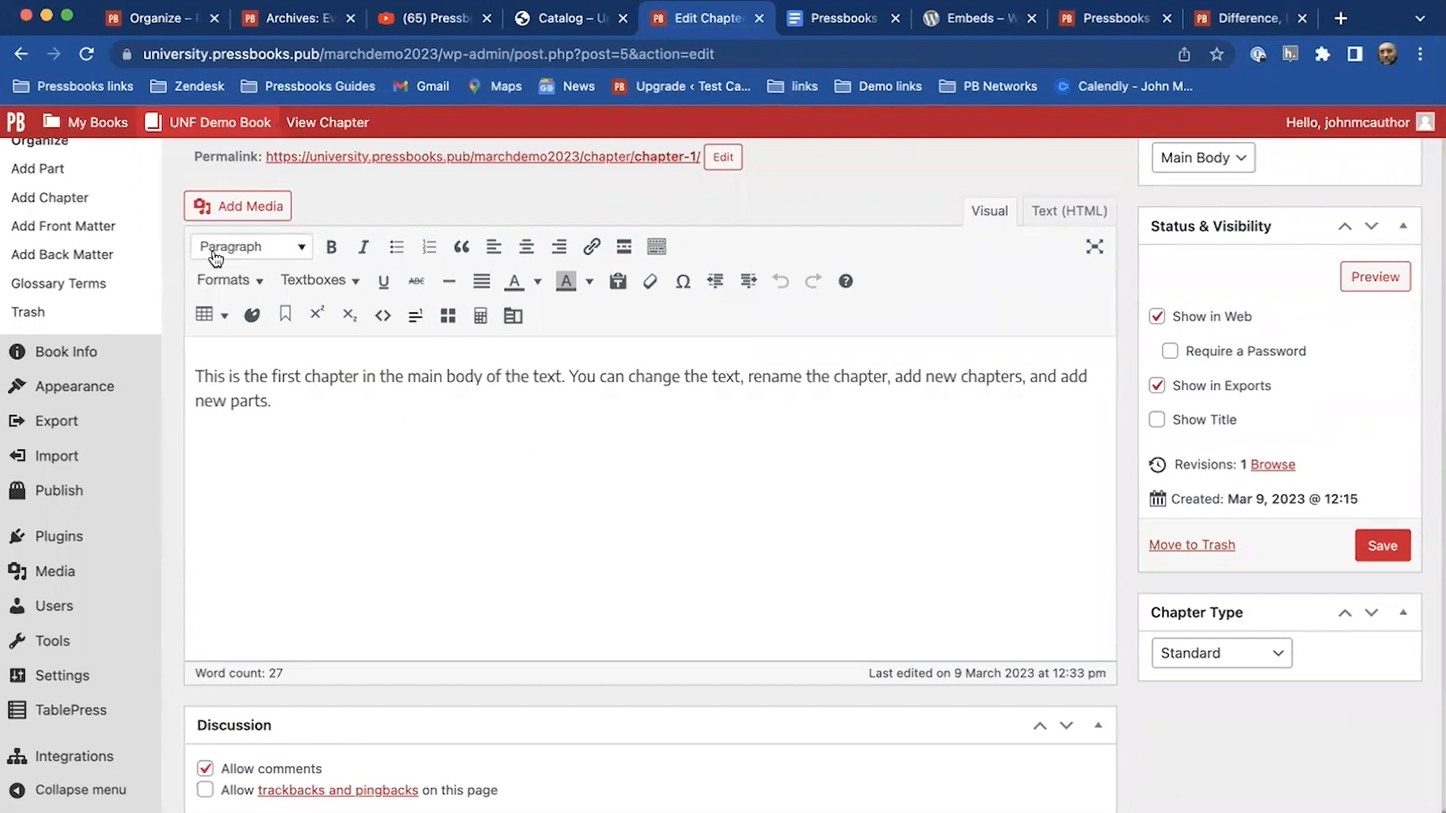
left_click(305, 248)
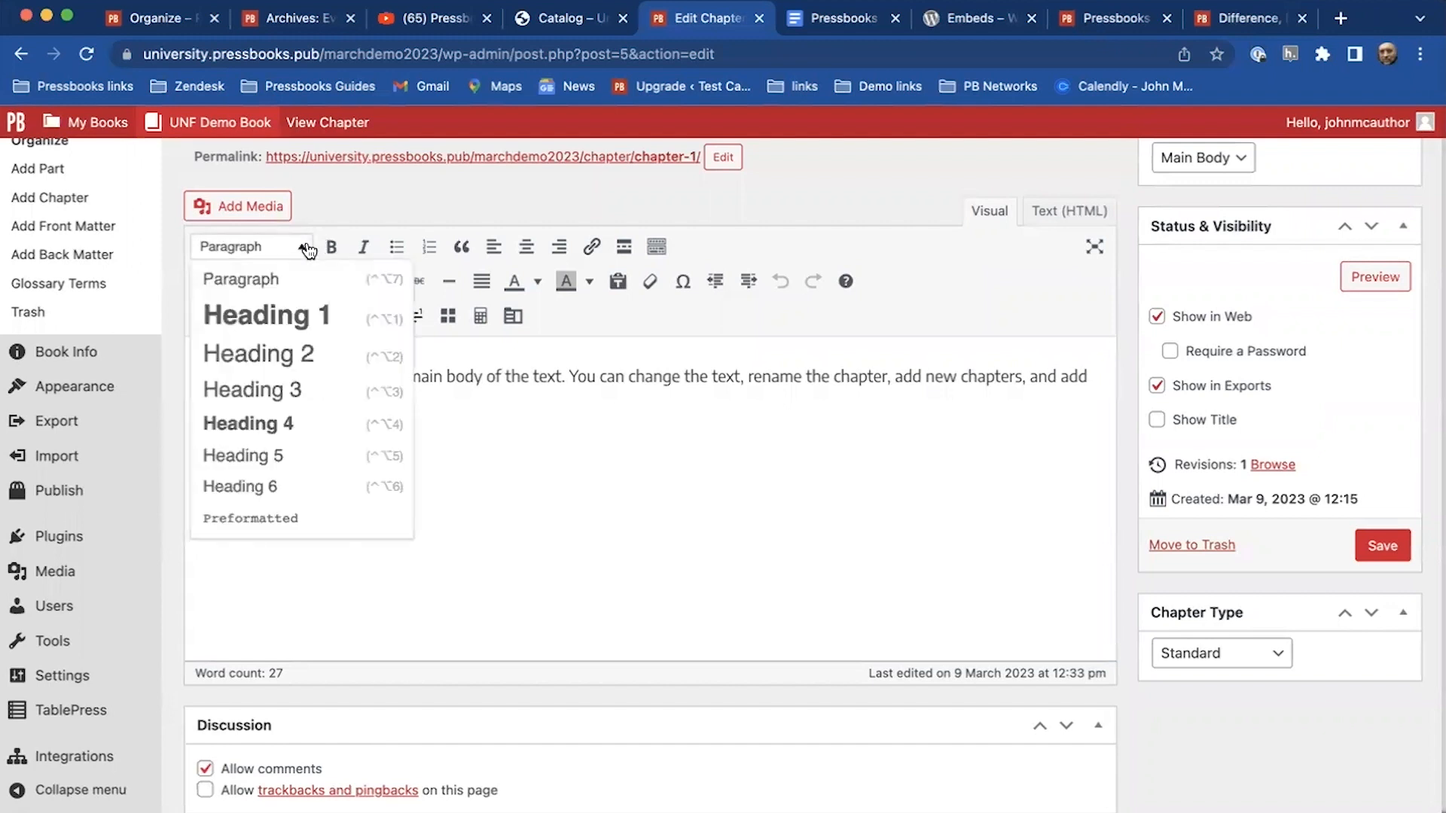
left_click(626, 451)
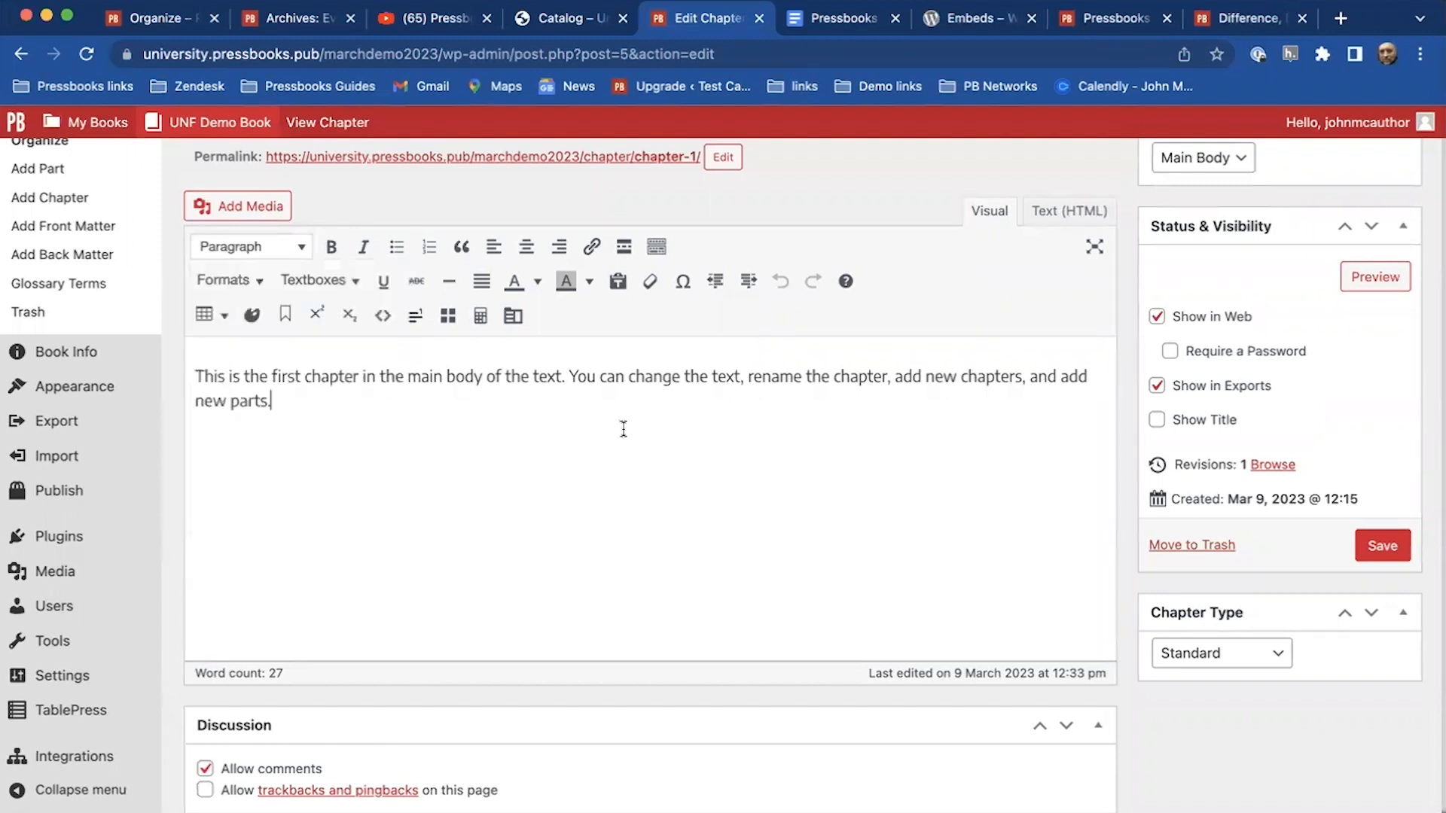
mouse_move(139, 358)
left_click_drag(502, 410, 186, 372)
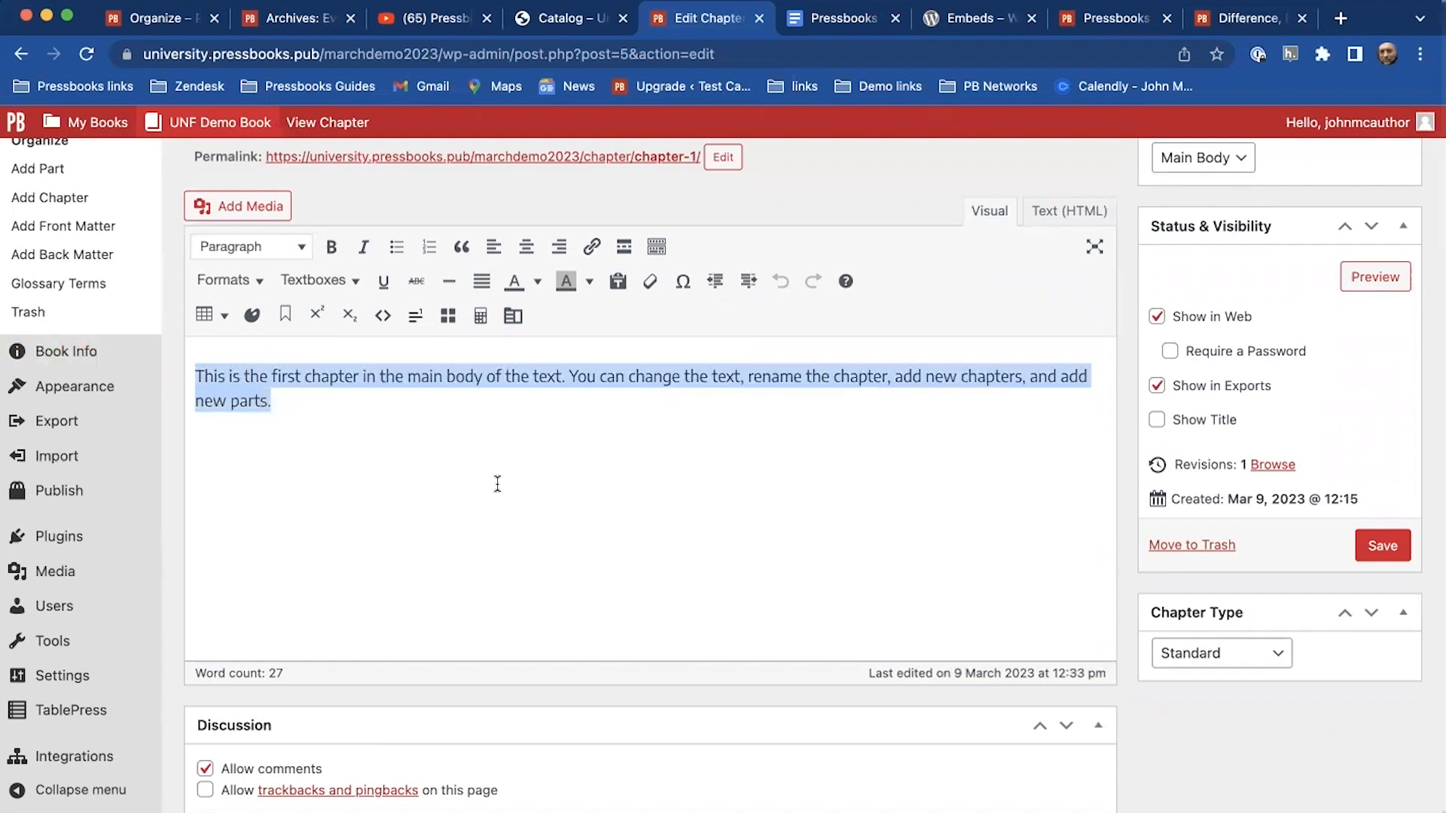
left_click(300, 247)
left_click(278, 315)
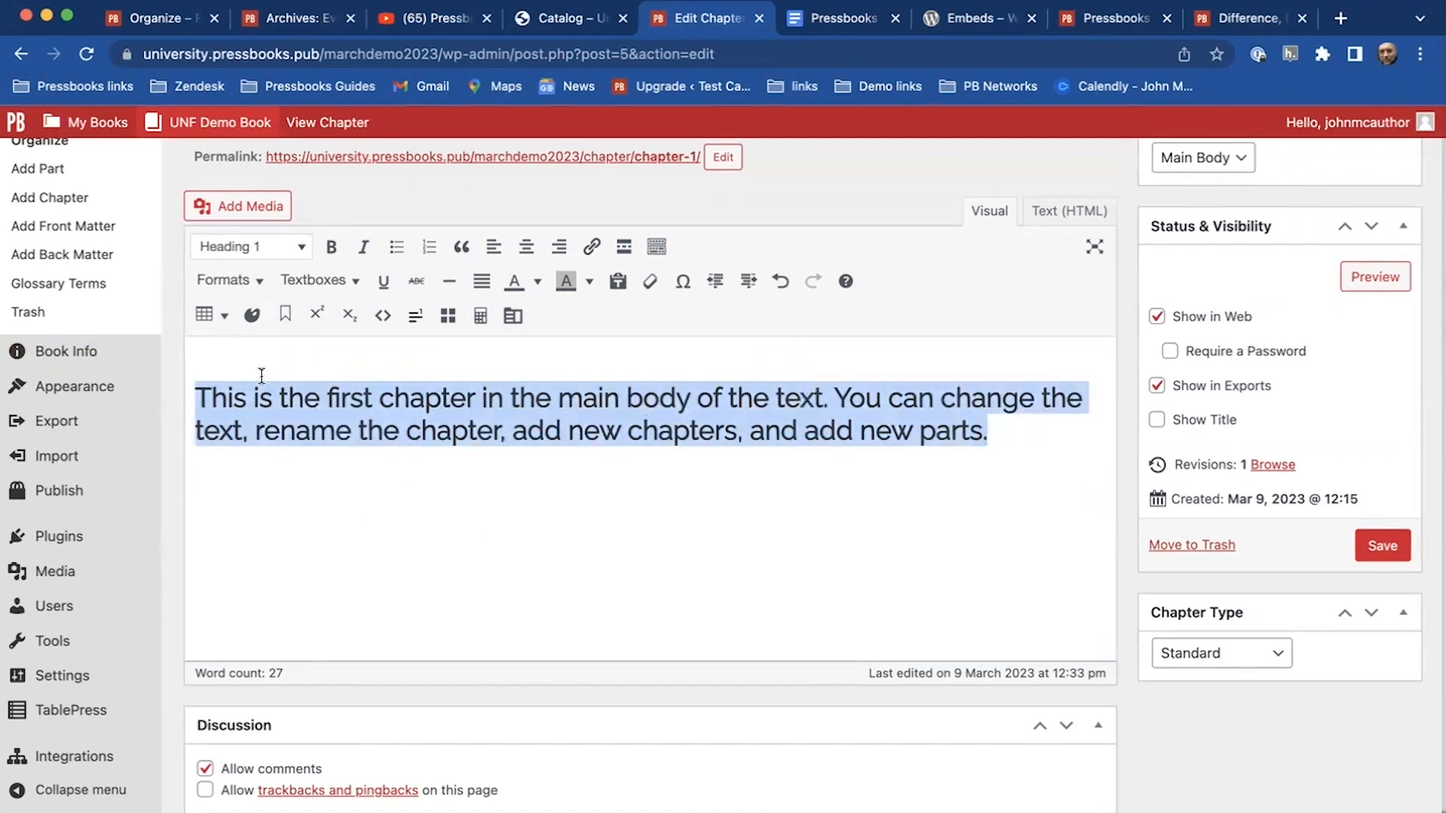
type("Heading")
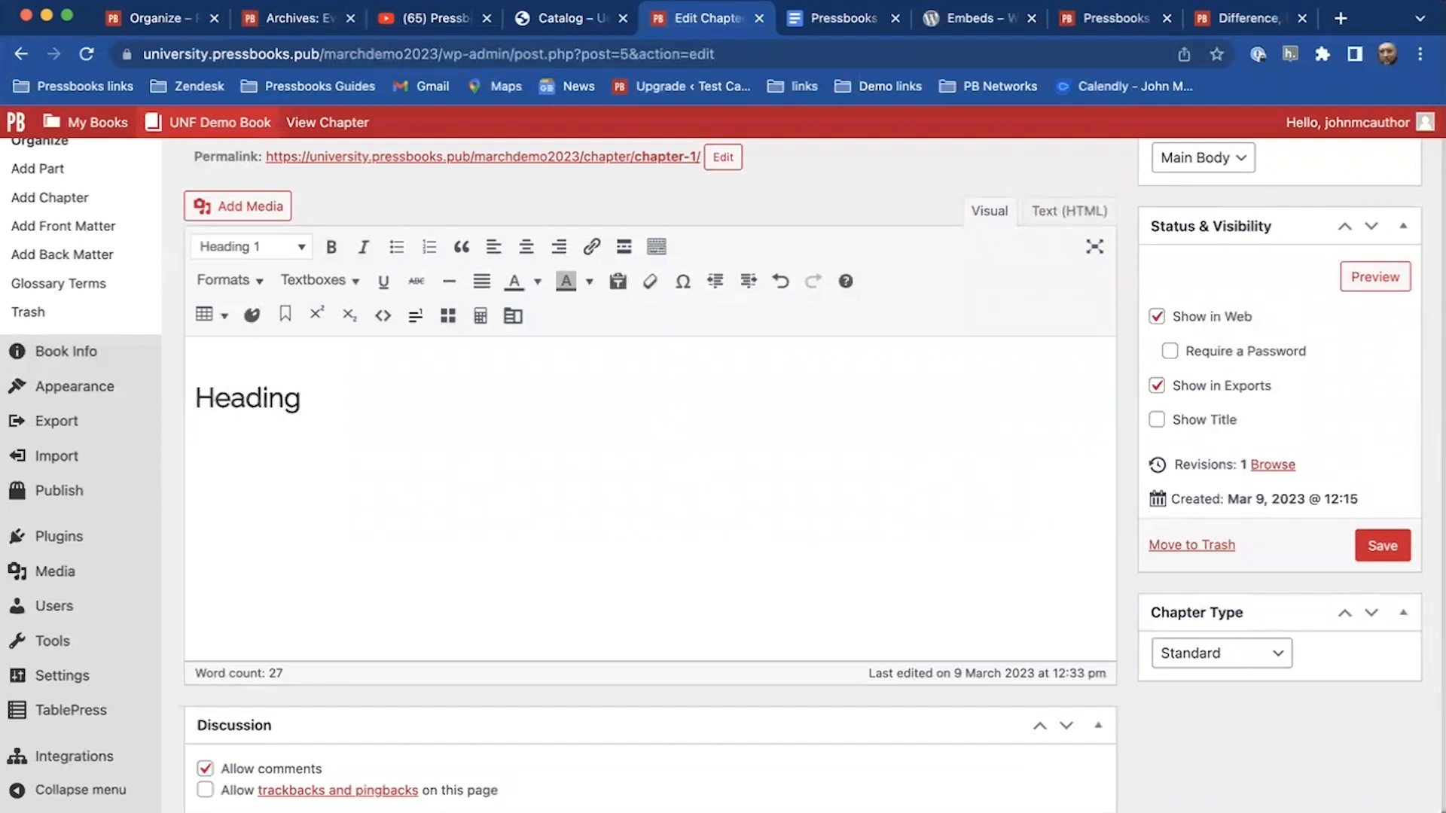
type(" 1")
key("Return")
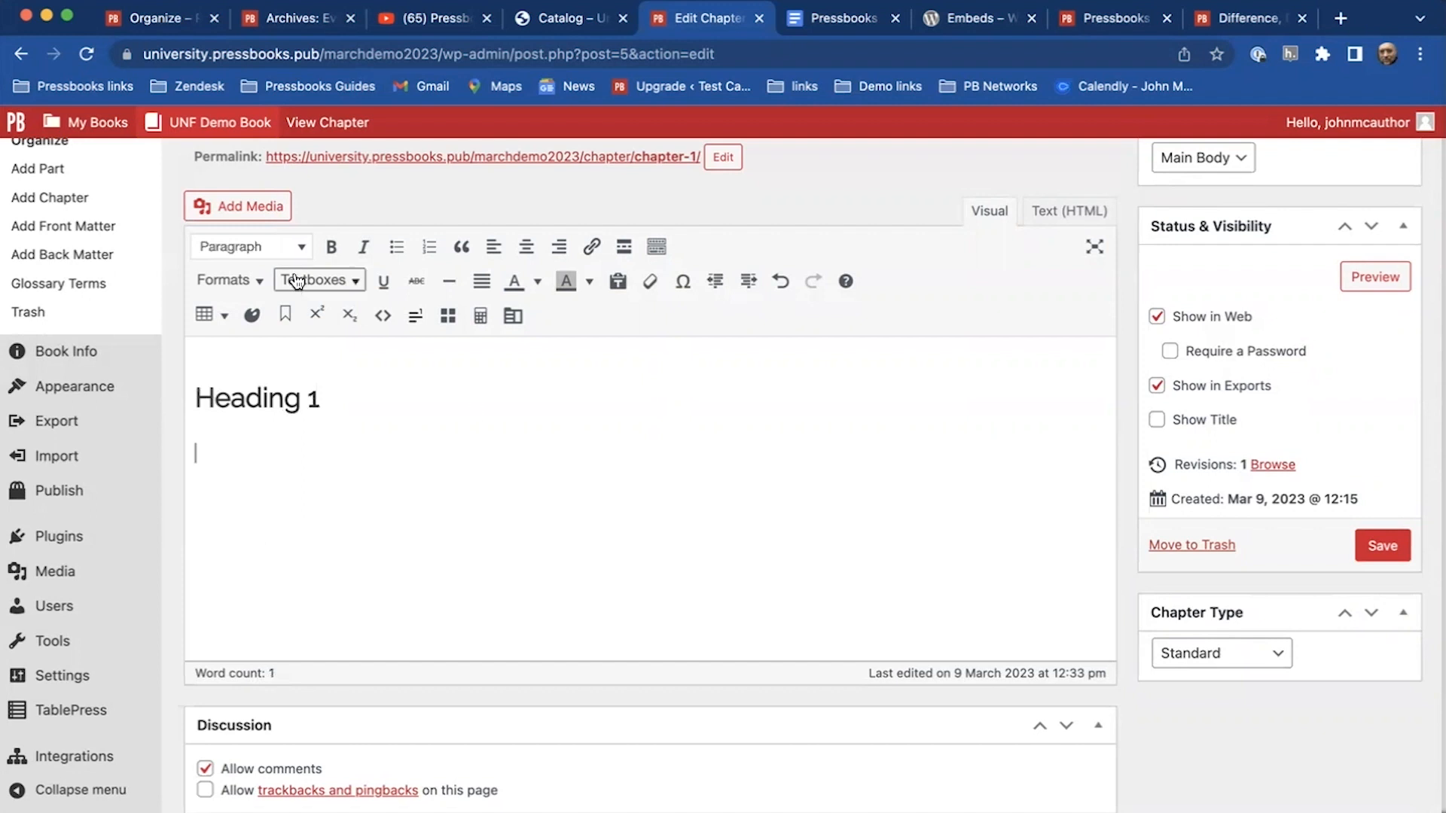
Add the text "Heading 2" in the Heading 2 style on the line below the first heading.
left_click(288, 252)
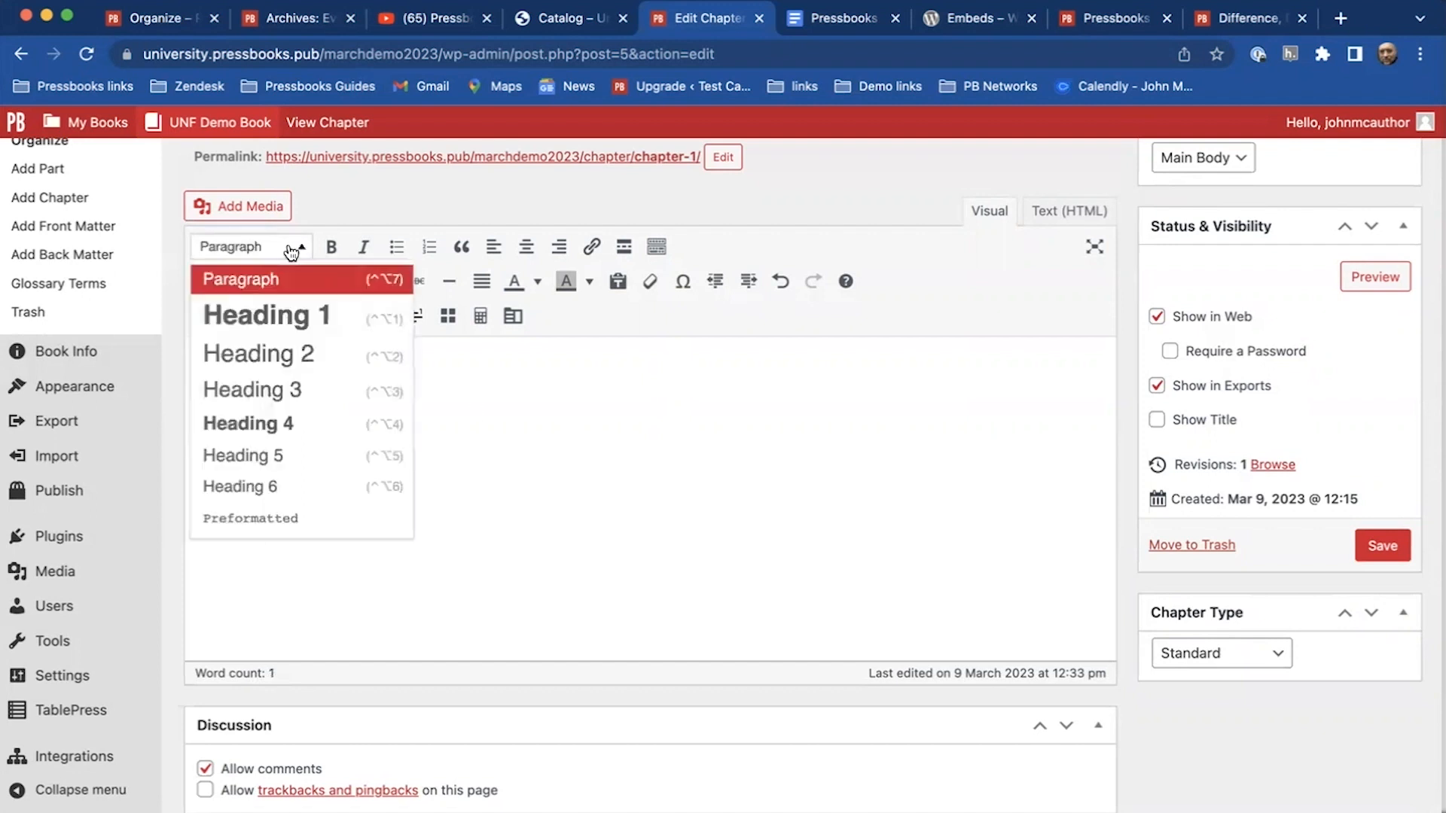
left_click(329, 362)
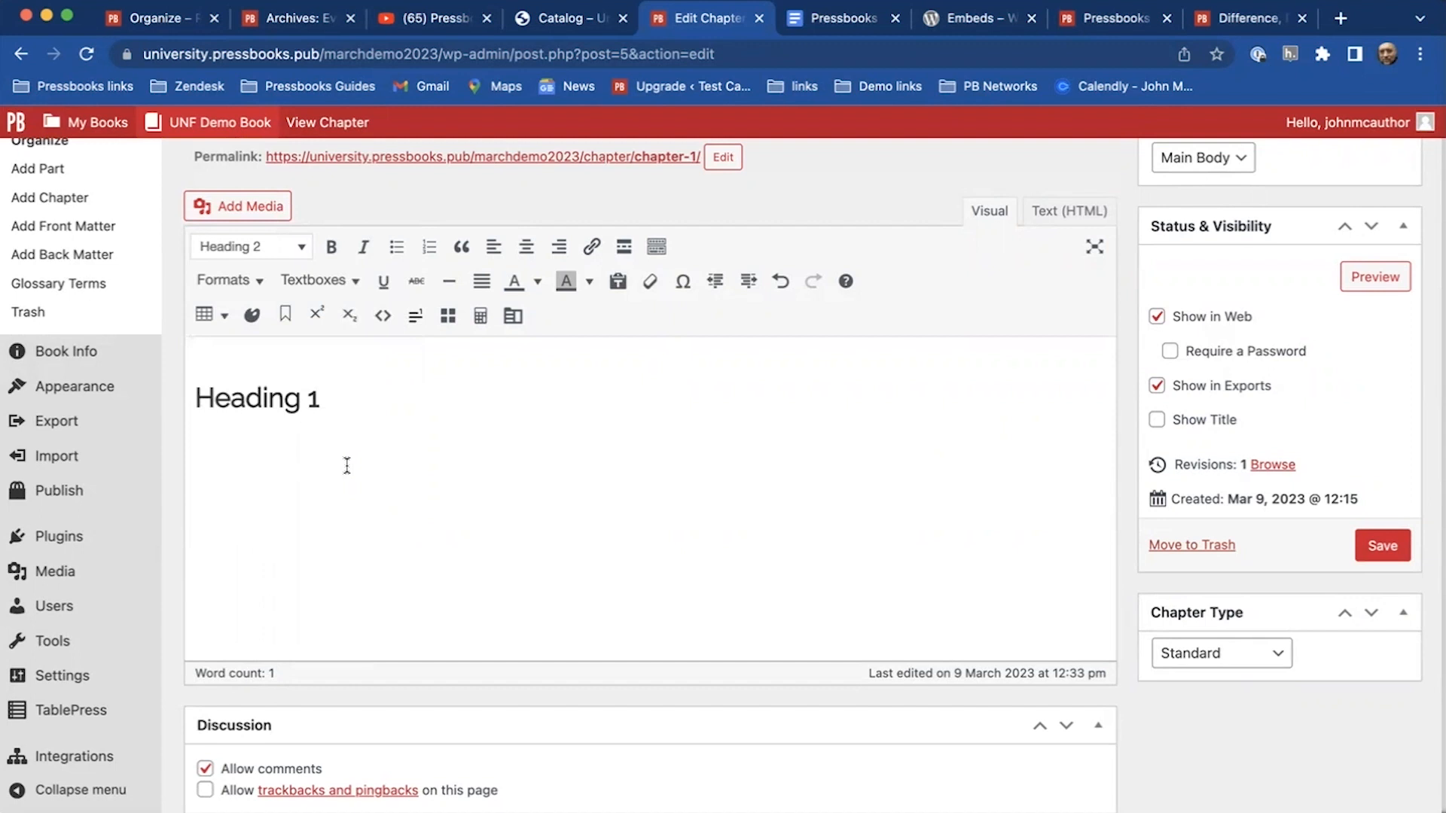
type("Heading")
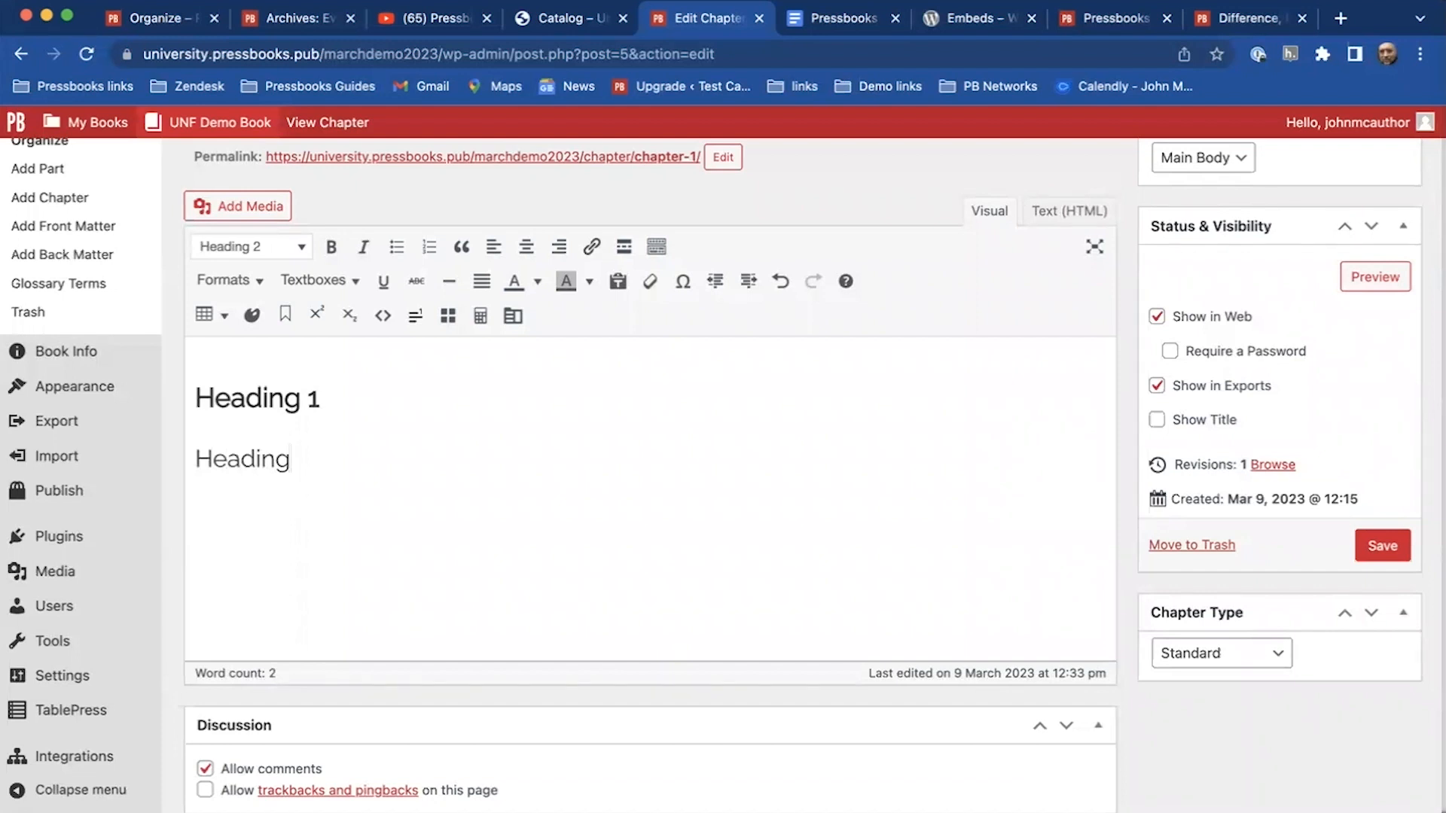
type(" 2")
left_click(293, 253)
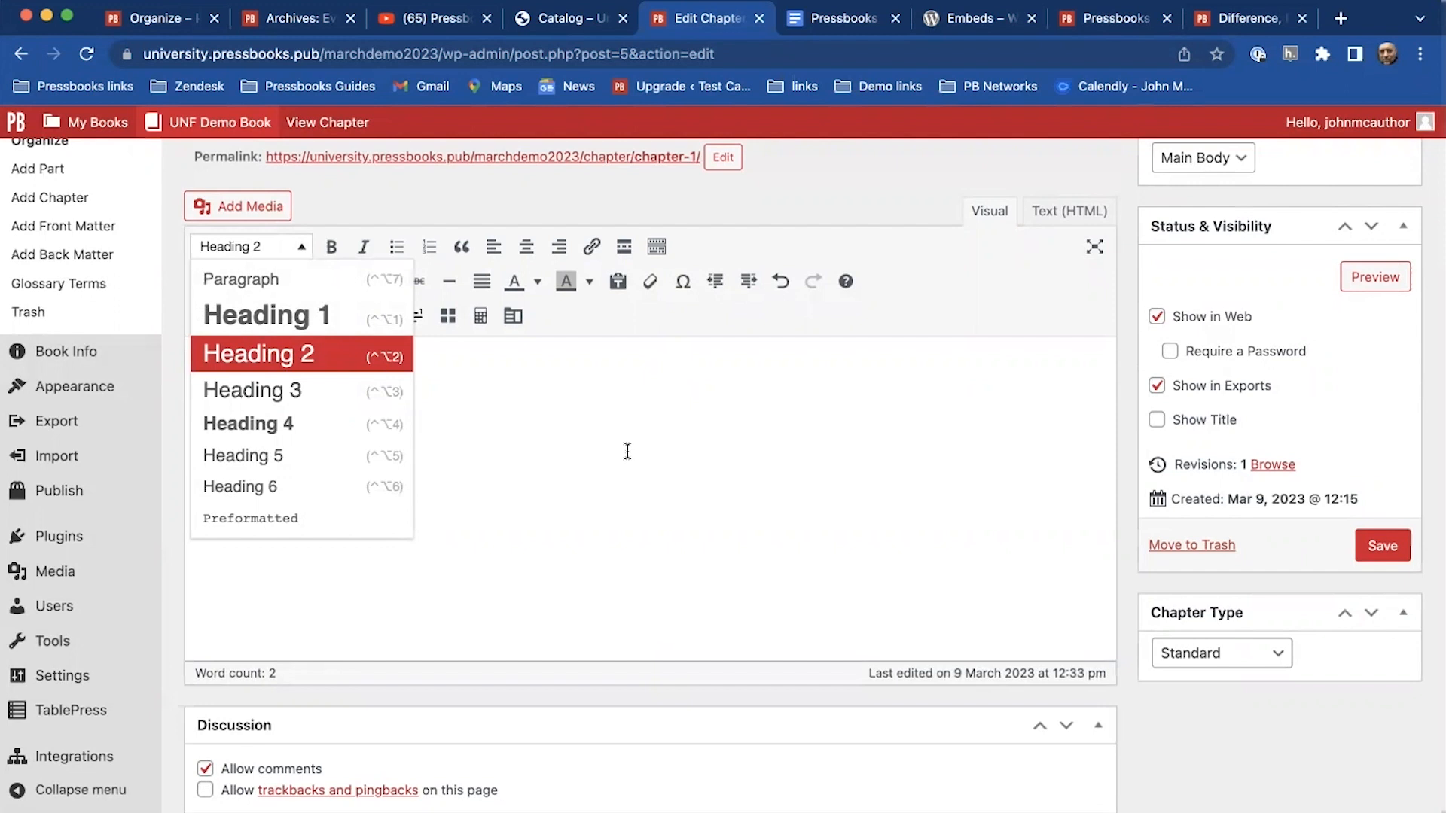
left_click(699, 416)
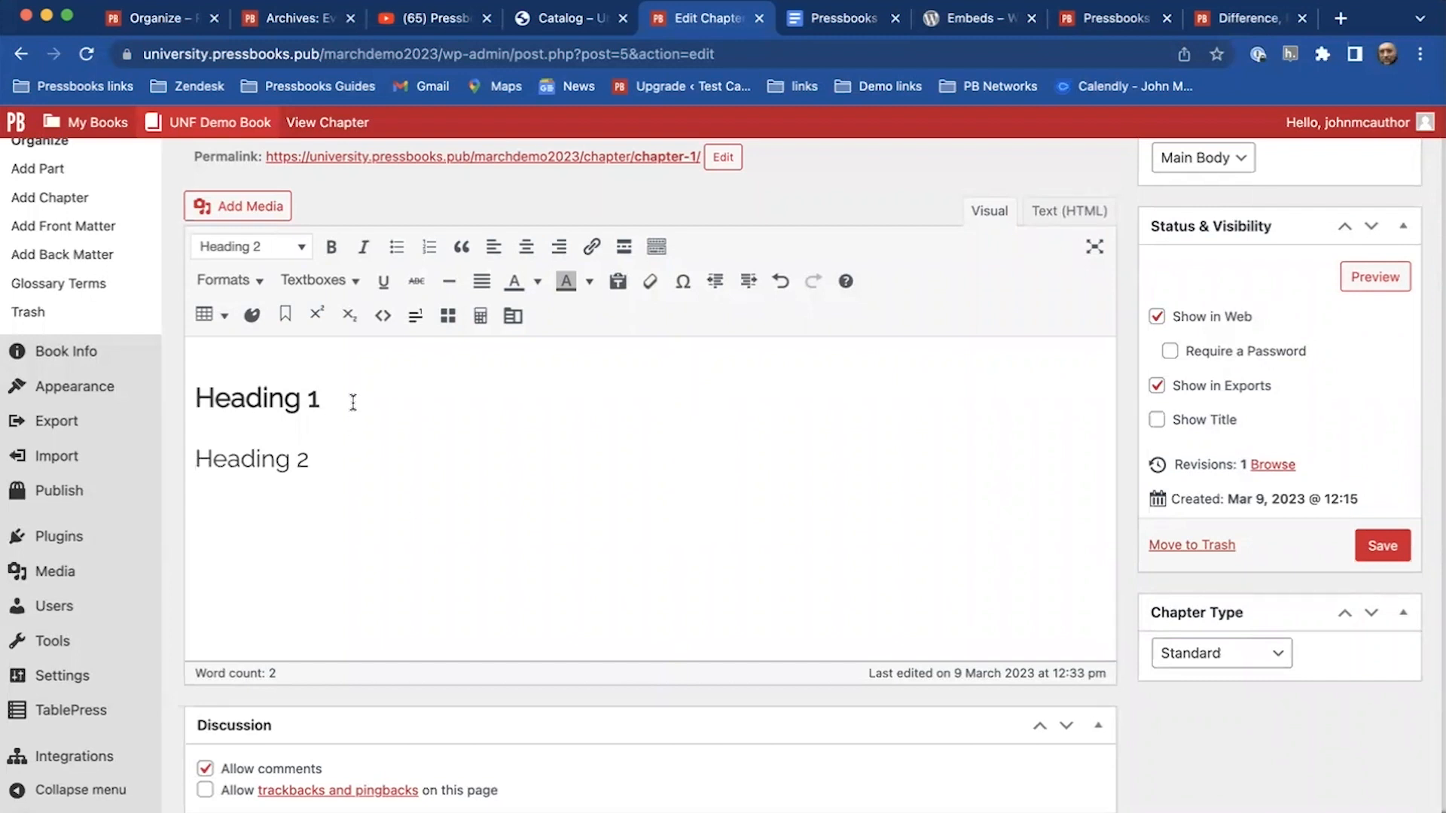
Insert a Learning Objectives textbox on a new line below the "Heading 2" text.
left_click(380, 466)
key("Return")
left_click(356, 284)
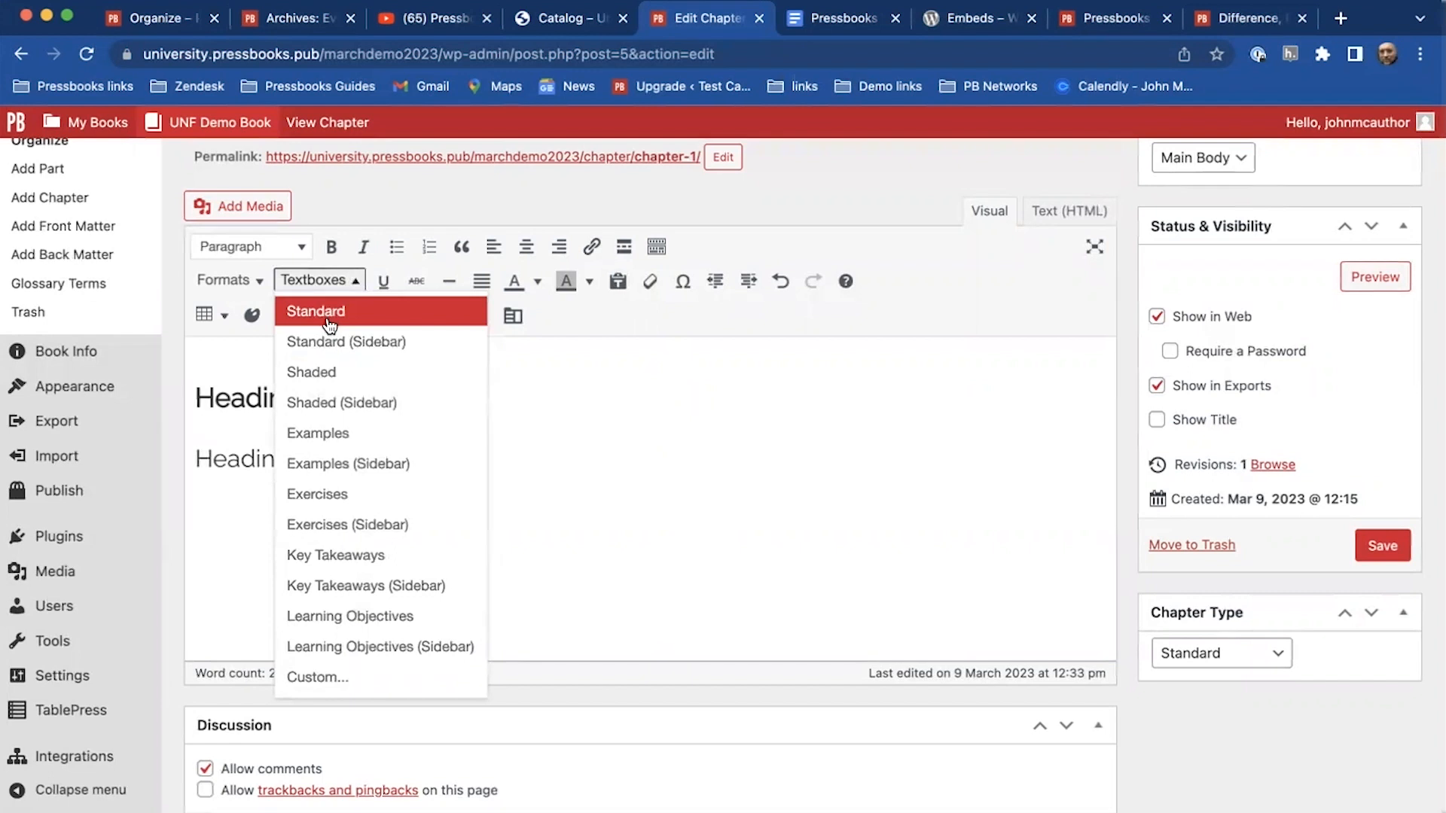
left_click(413, 618)
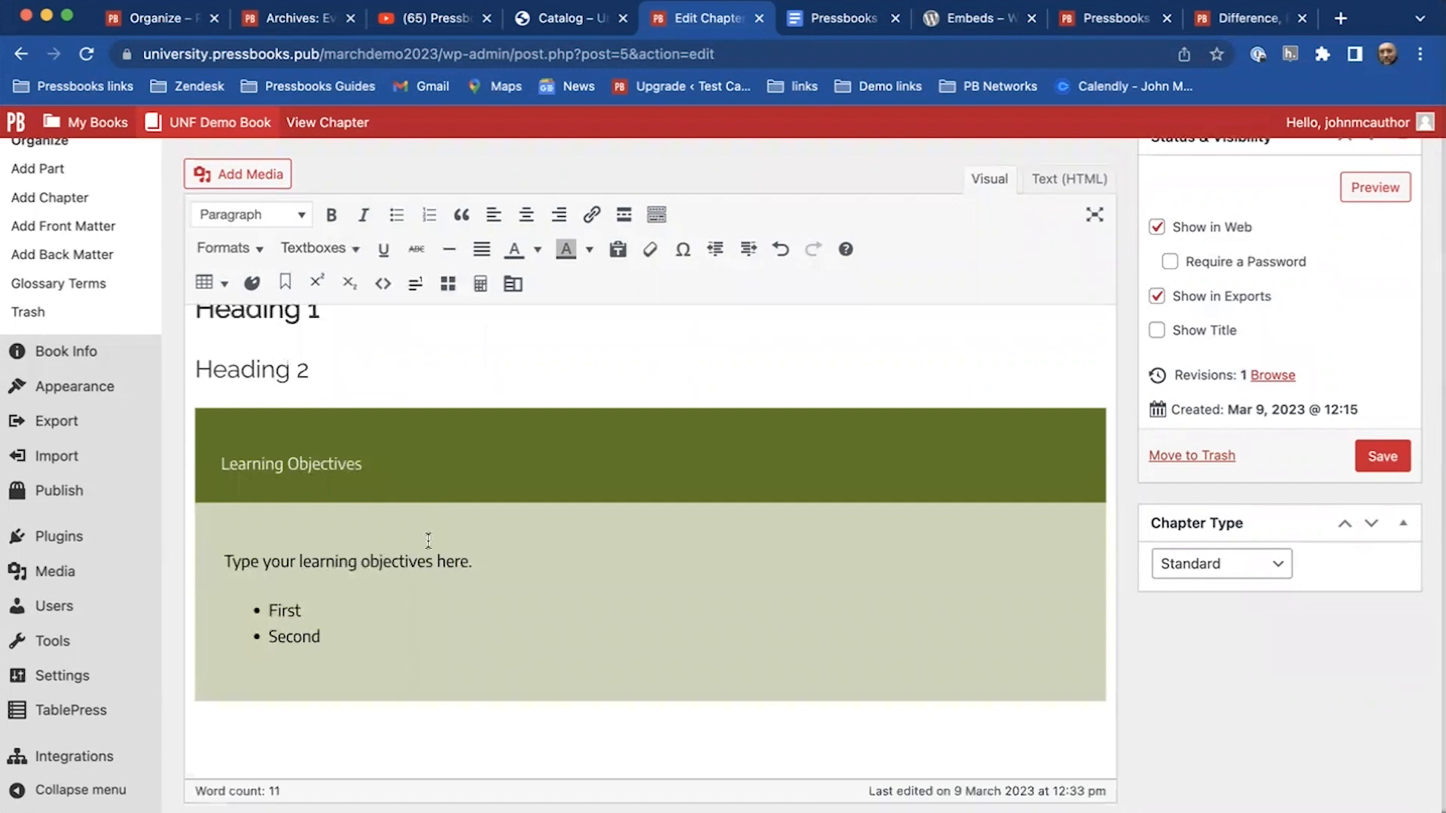
Add the bullets "Third" and "etc" to the learning objectives list and leave an empty paragraph beneath it inside the textbox.
scroll(435, 502, "down", 1)
scroll(434, 502, "down", 2)
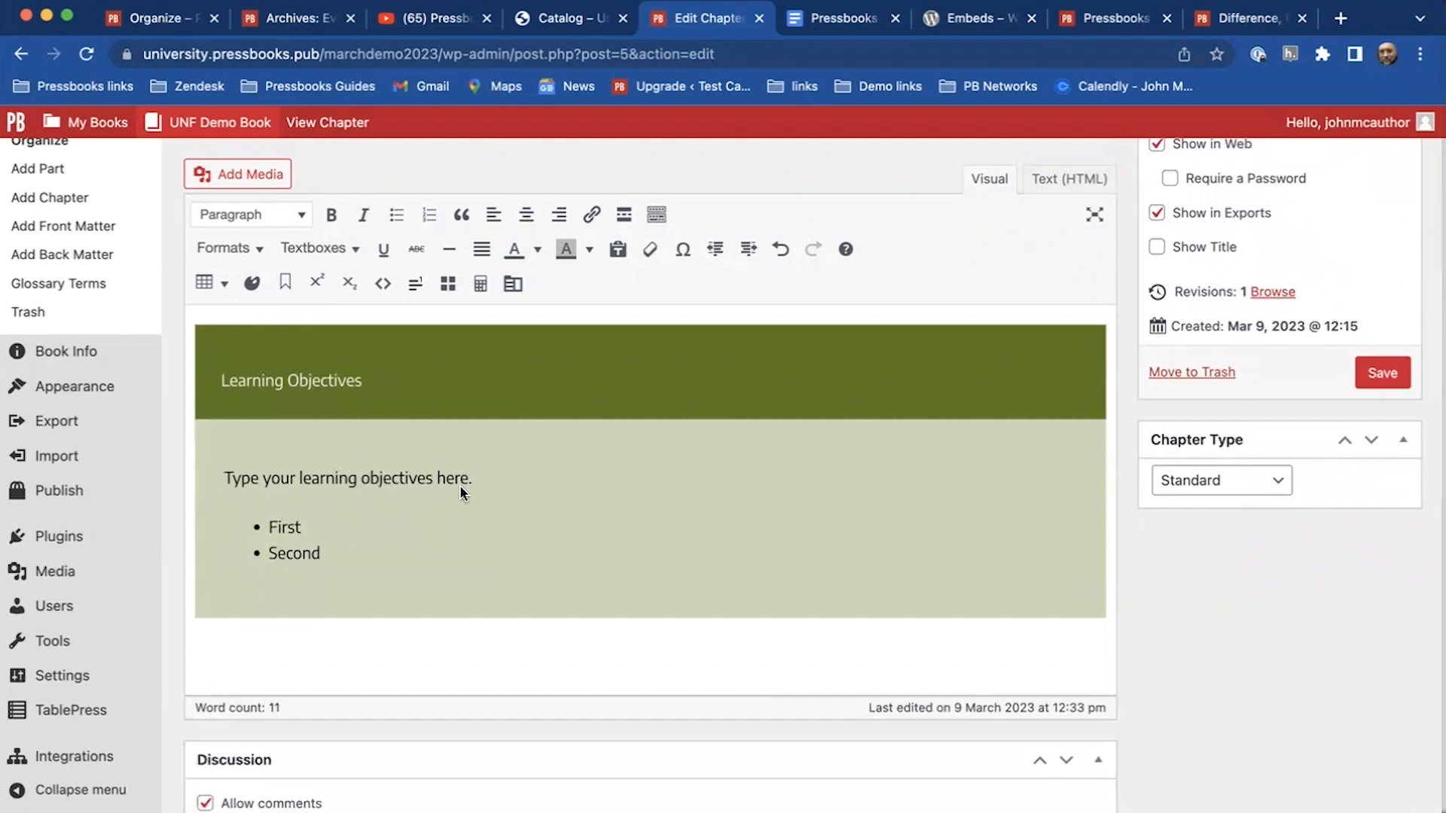
left_click(348, 524)
left_click(363, 551)
key("Return")
type("Third")
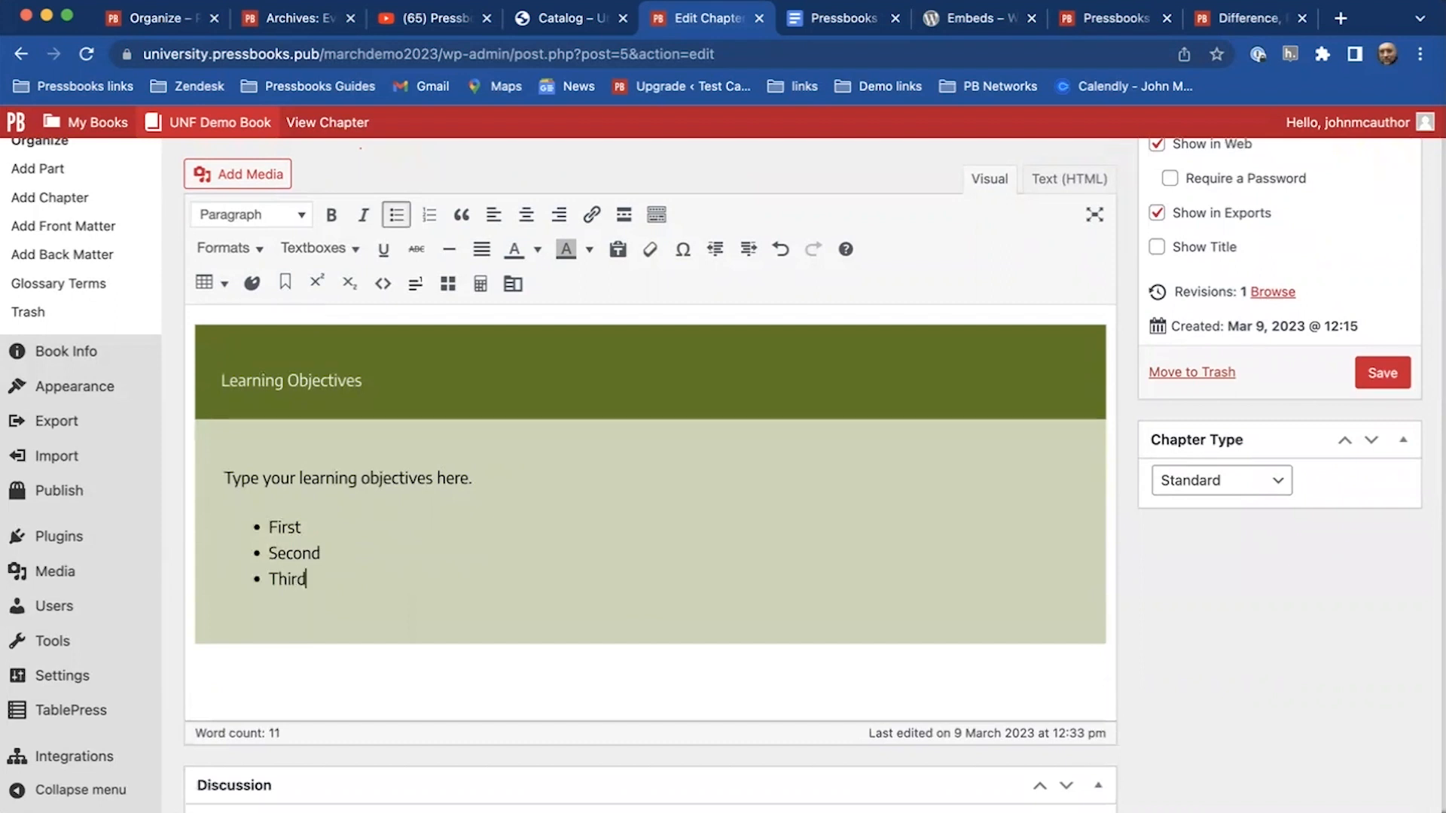
key("Return")
type("etc")
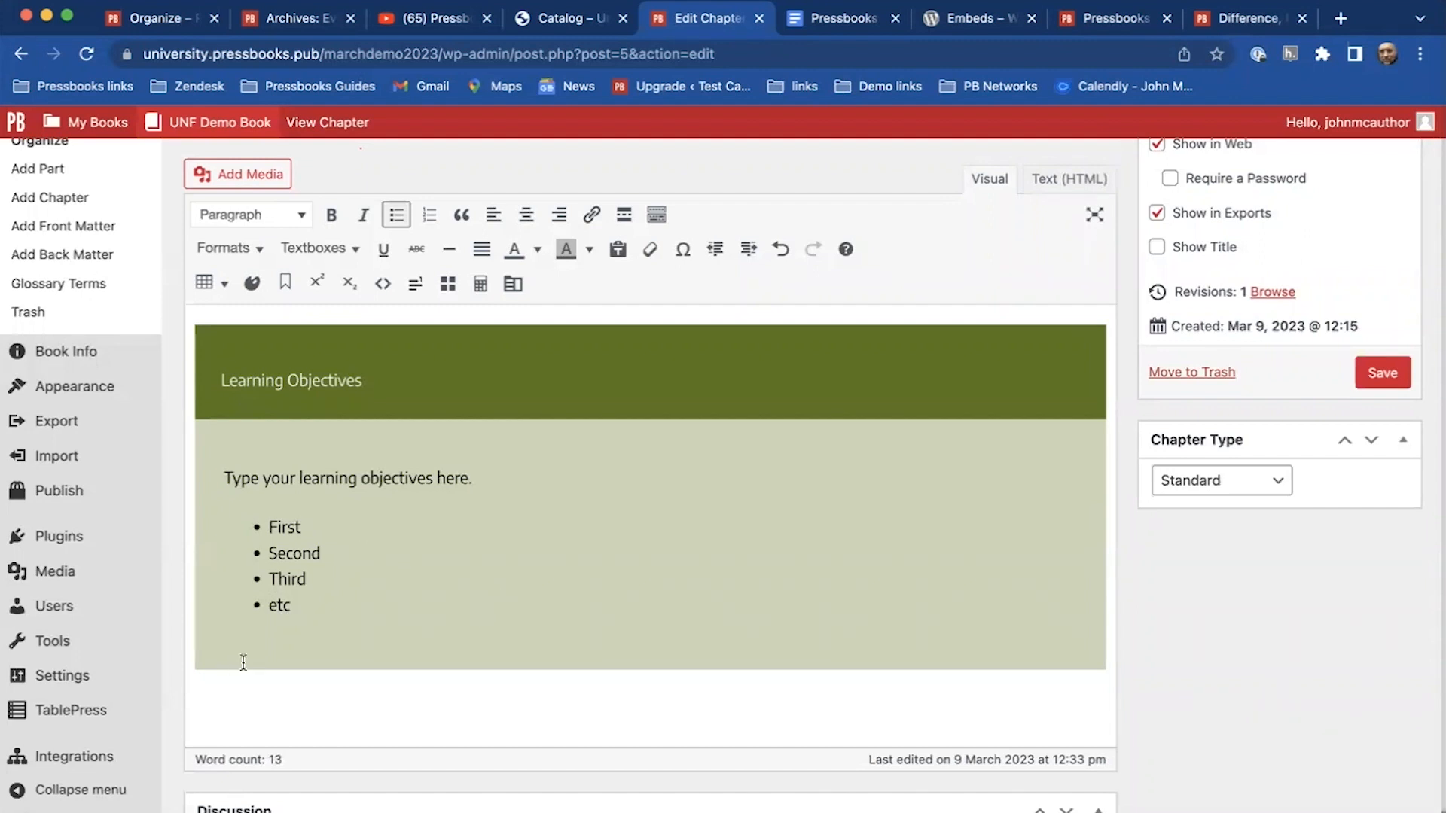
scroll(262, 634, "down", 1)
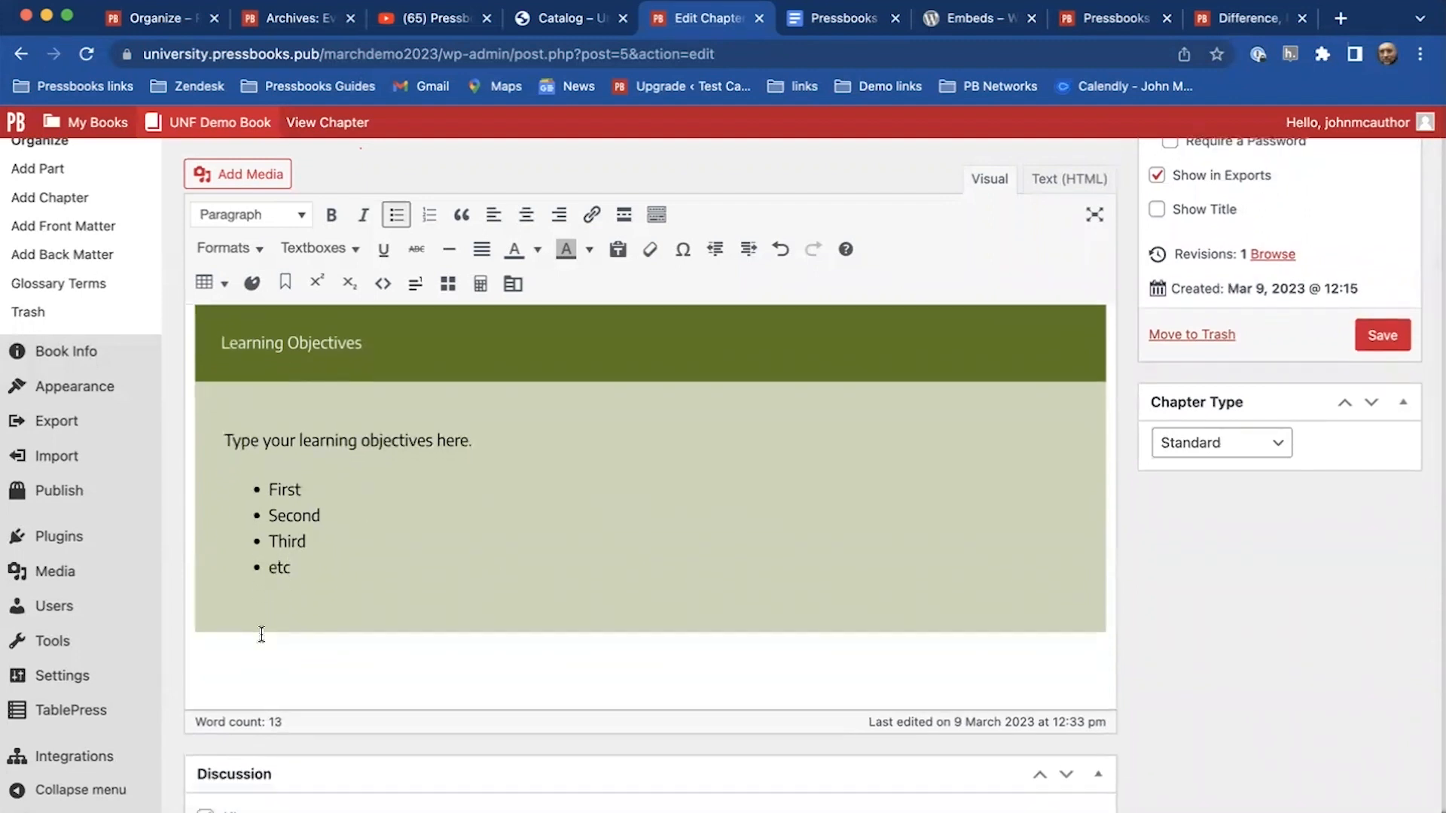
key("Return")
key("Return")
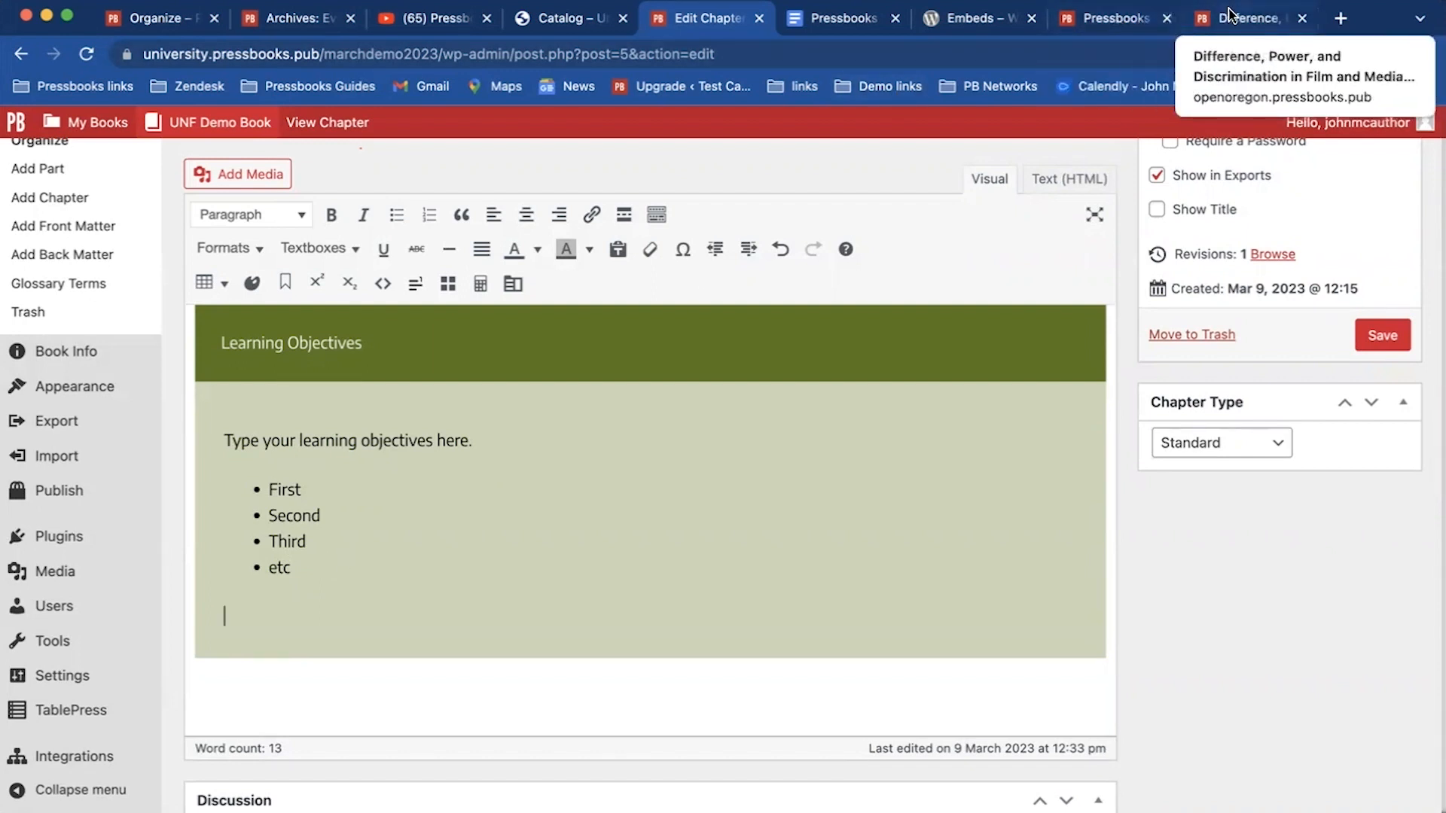
Switch to the Pressbooks YouTube channel, open the "Create & Edit a Chapter" video, pause it and copy its share link.
left_click(411, 21)
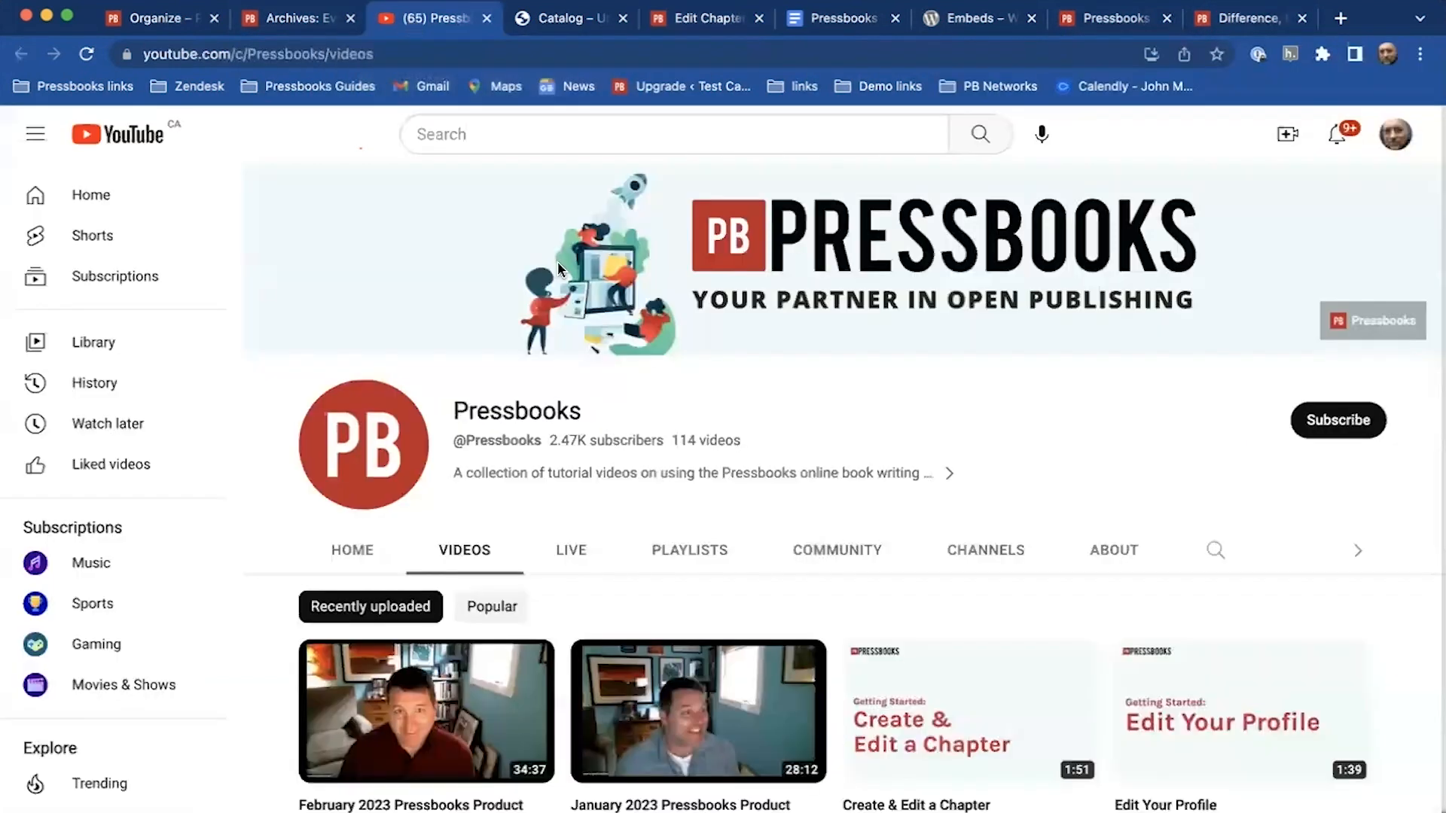
scroll(630, 373, "down", 4)
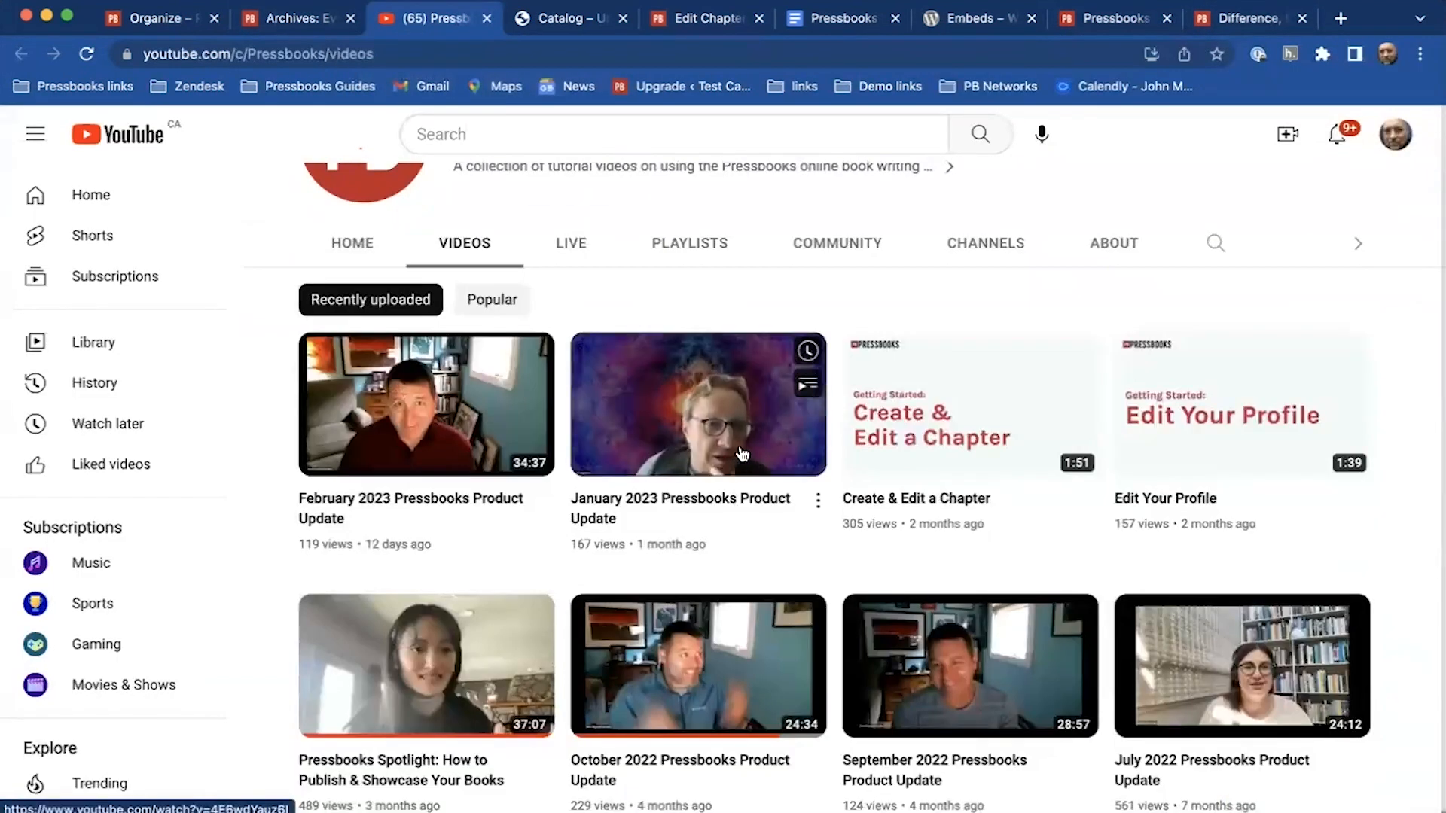
left_click(952, 448)
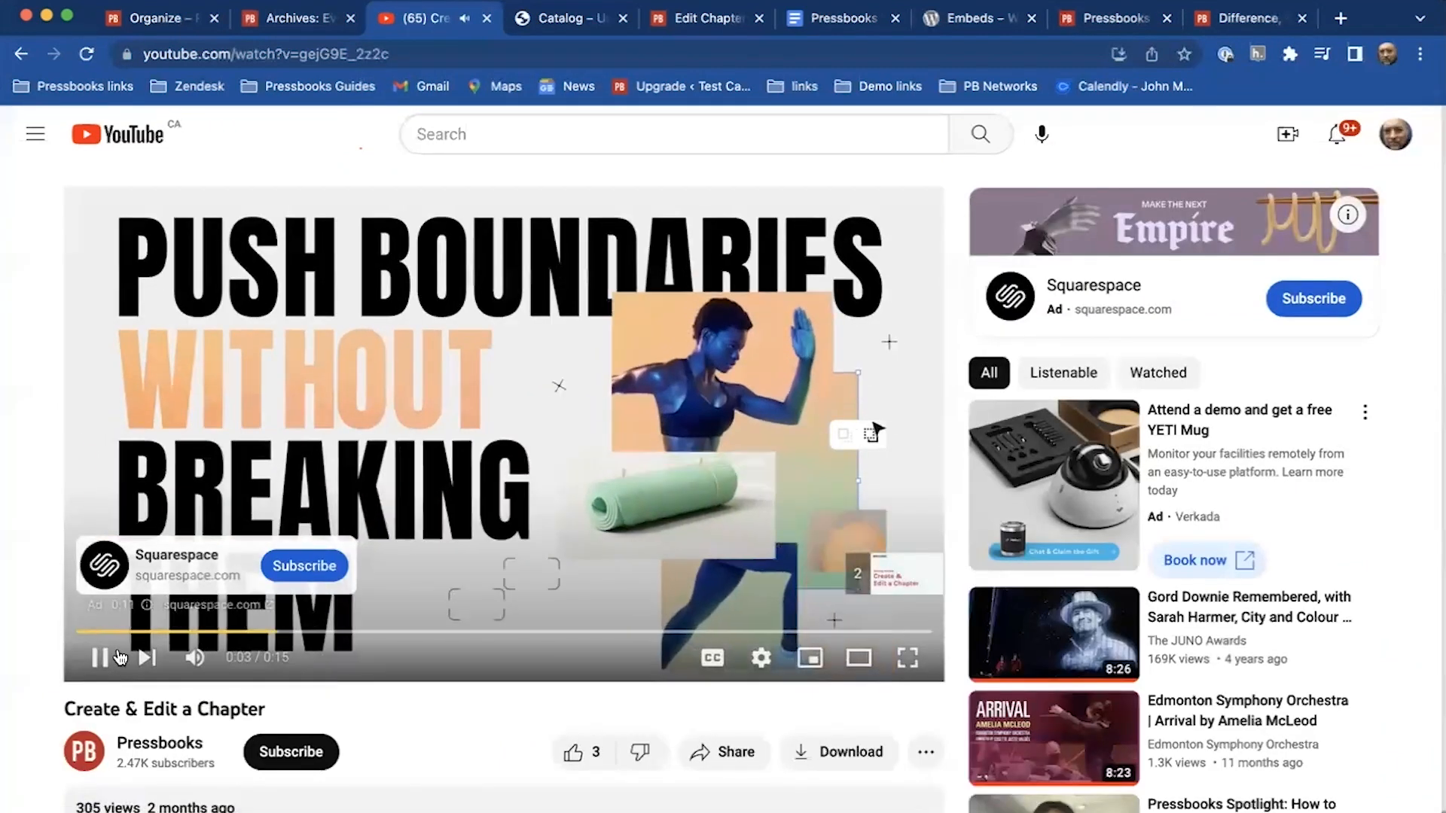
left_click(113, 649)
scroll(729, 557, "down", 3)
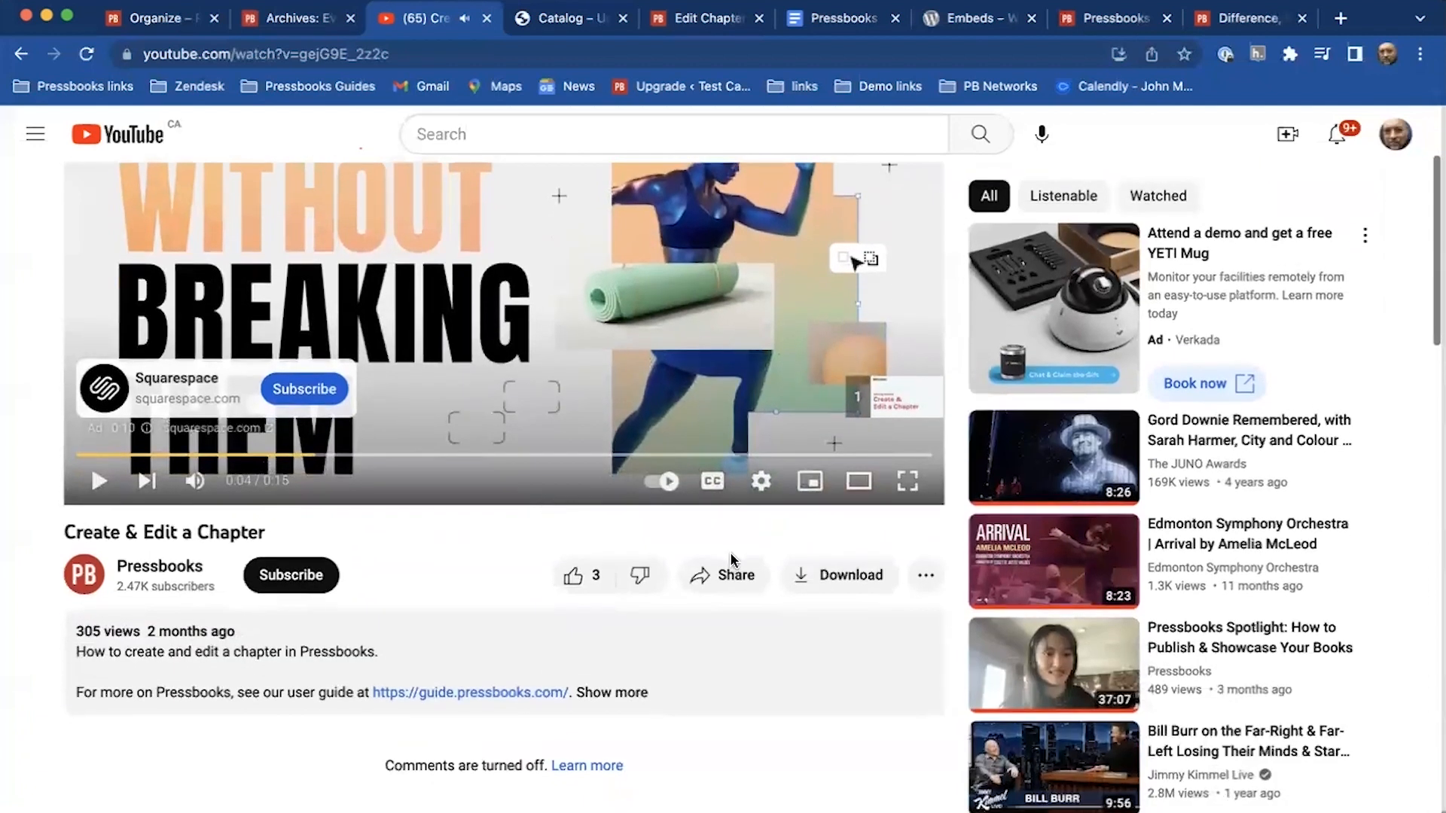
left_click(724, 574)
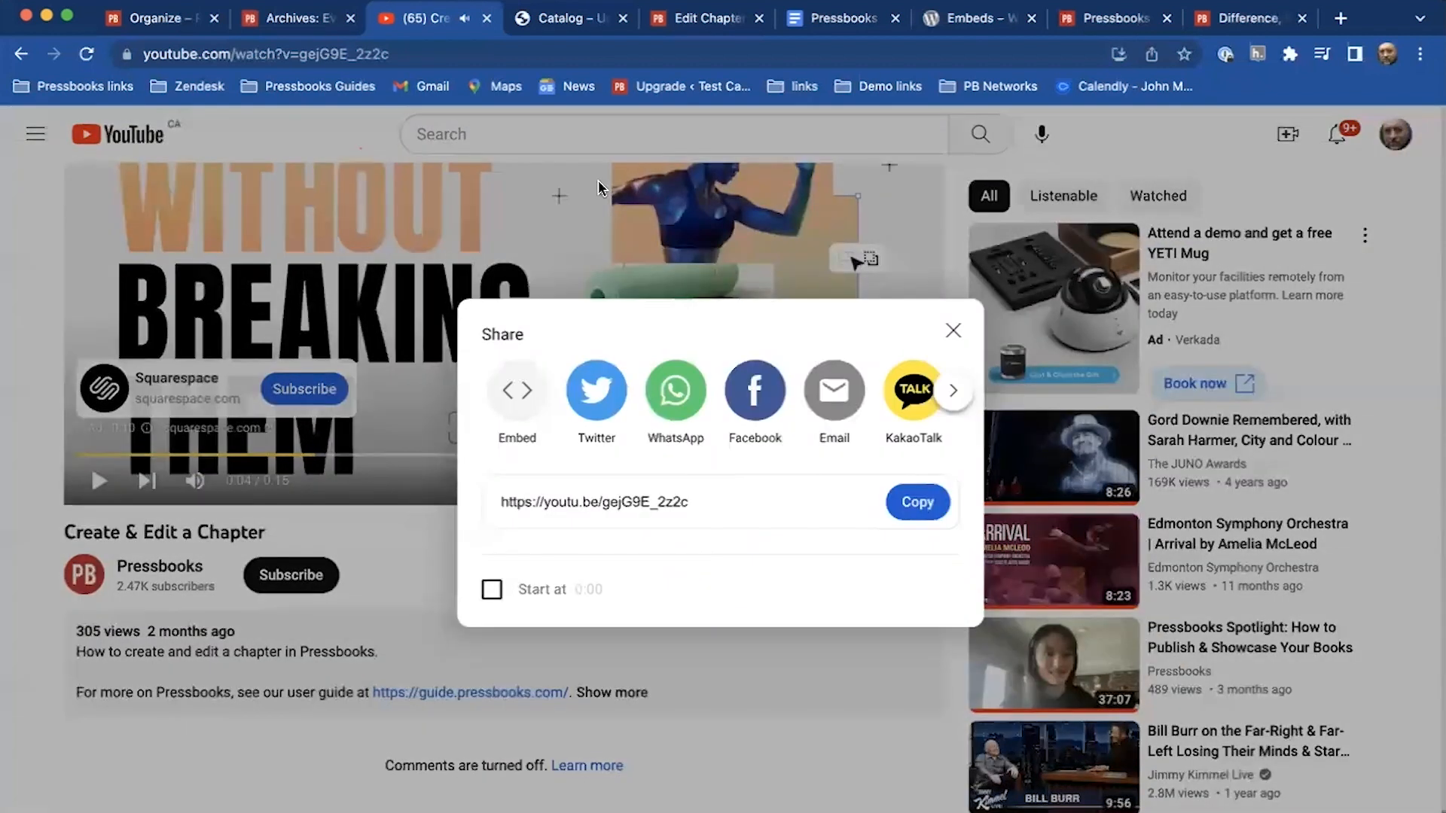
left_click(931, 514)
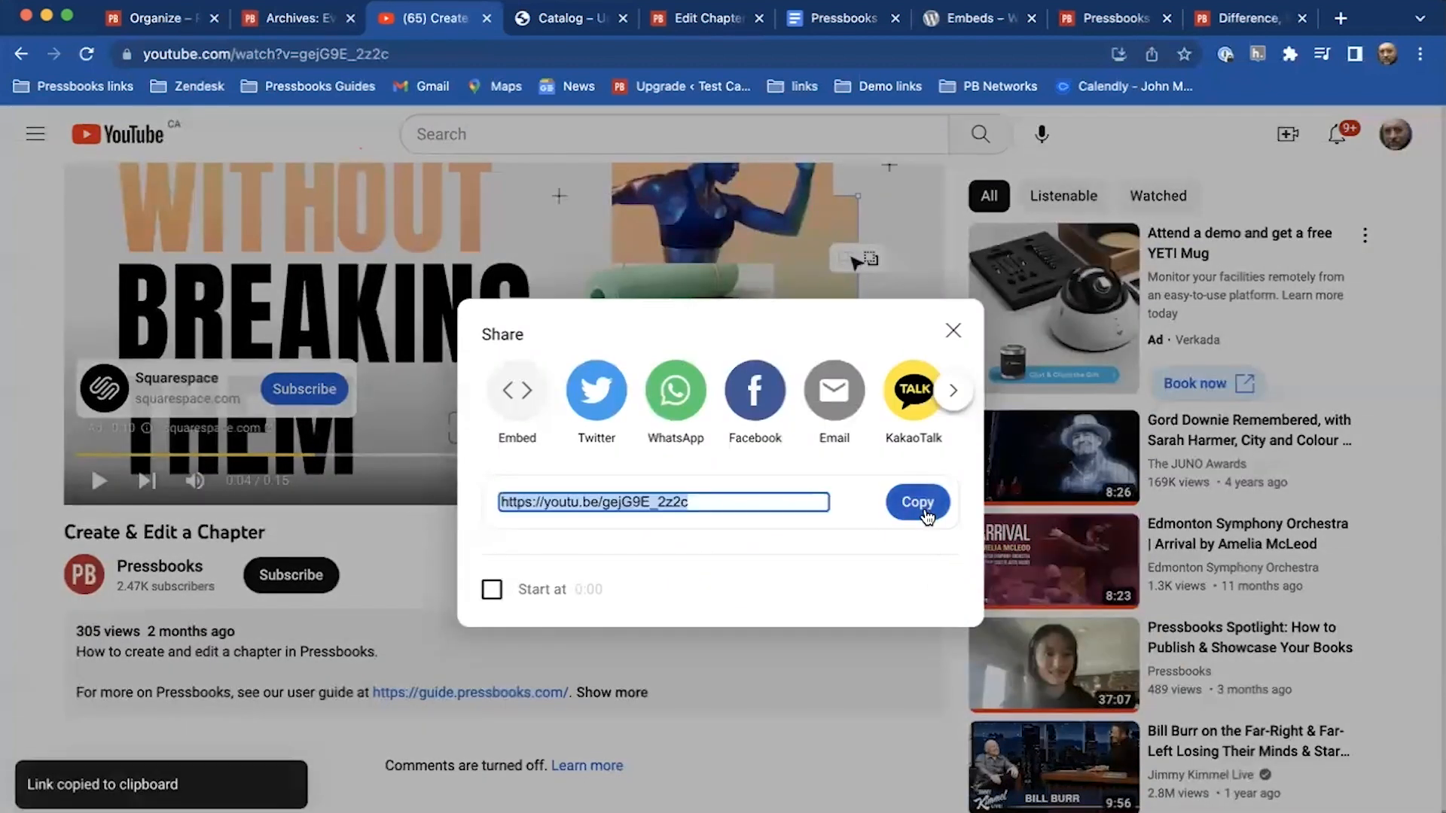
Return to the chapter editor, embed the copied video link below the learning objectives list, and review the chapter content.
left_click(699, 23)
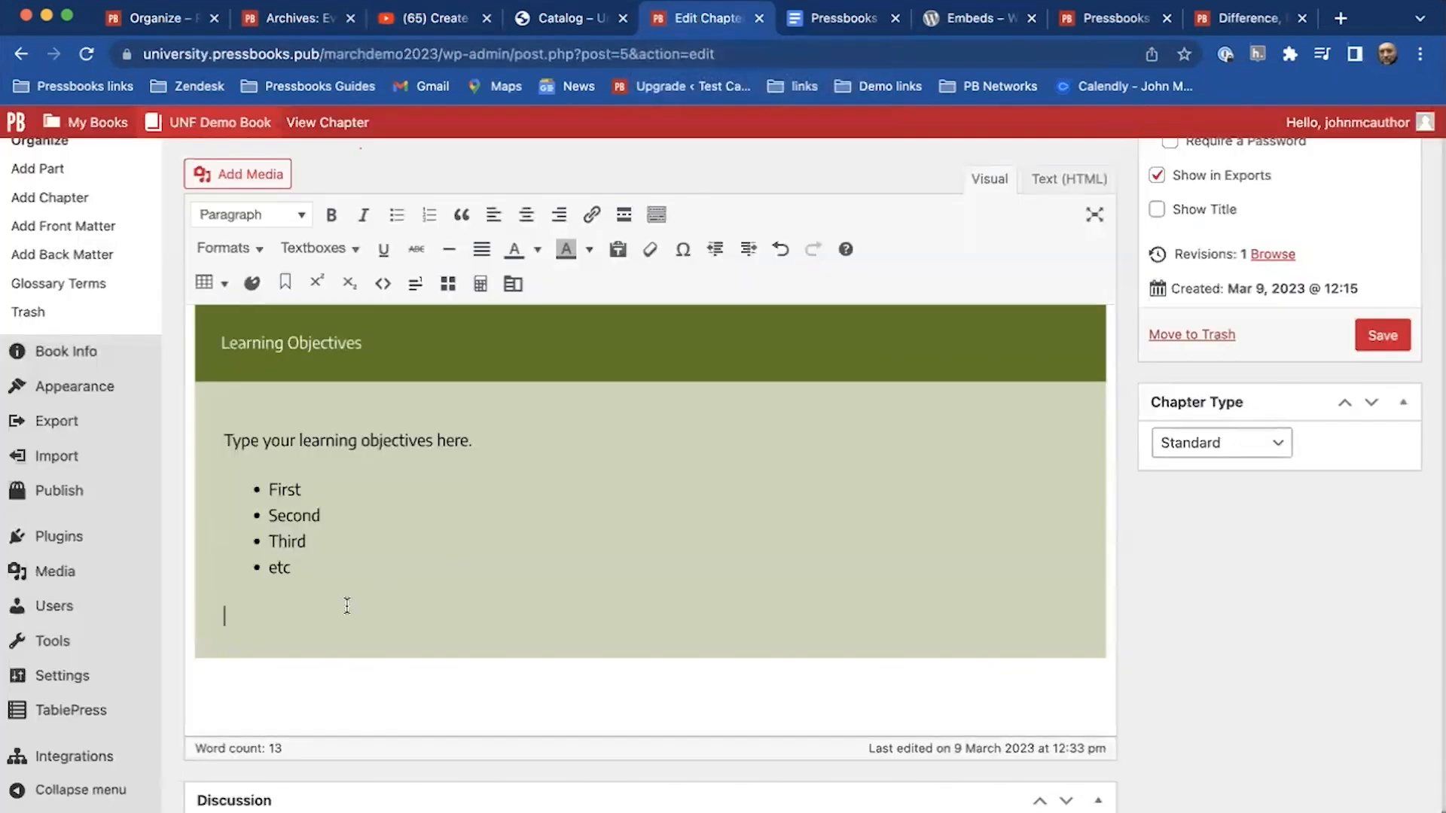
key("super+v")
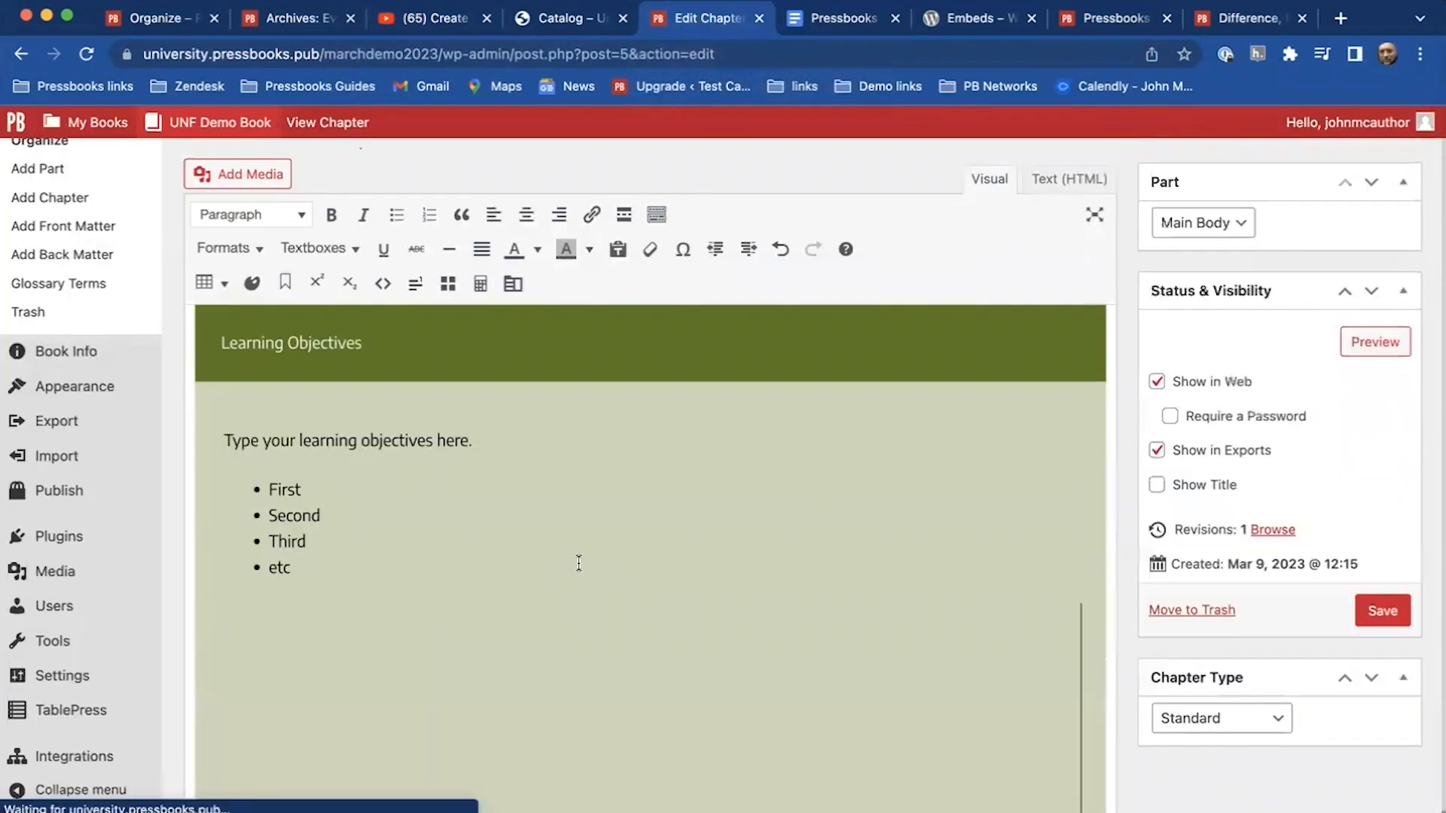
scroll(585, 540, "down", 4)
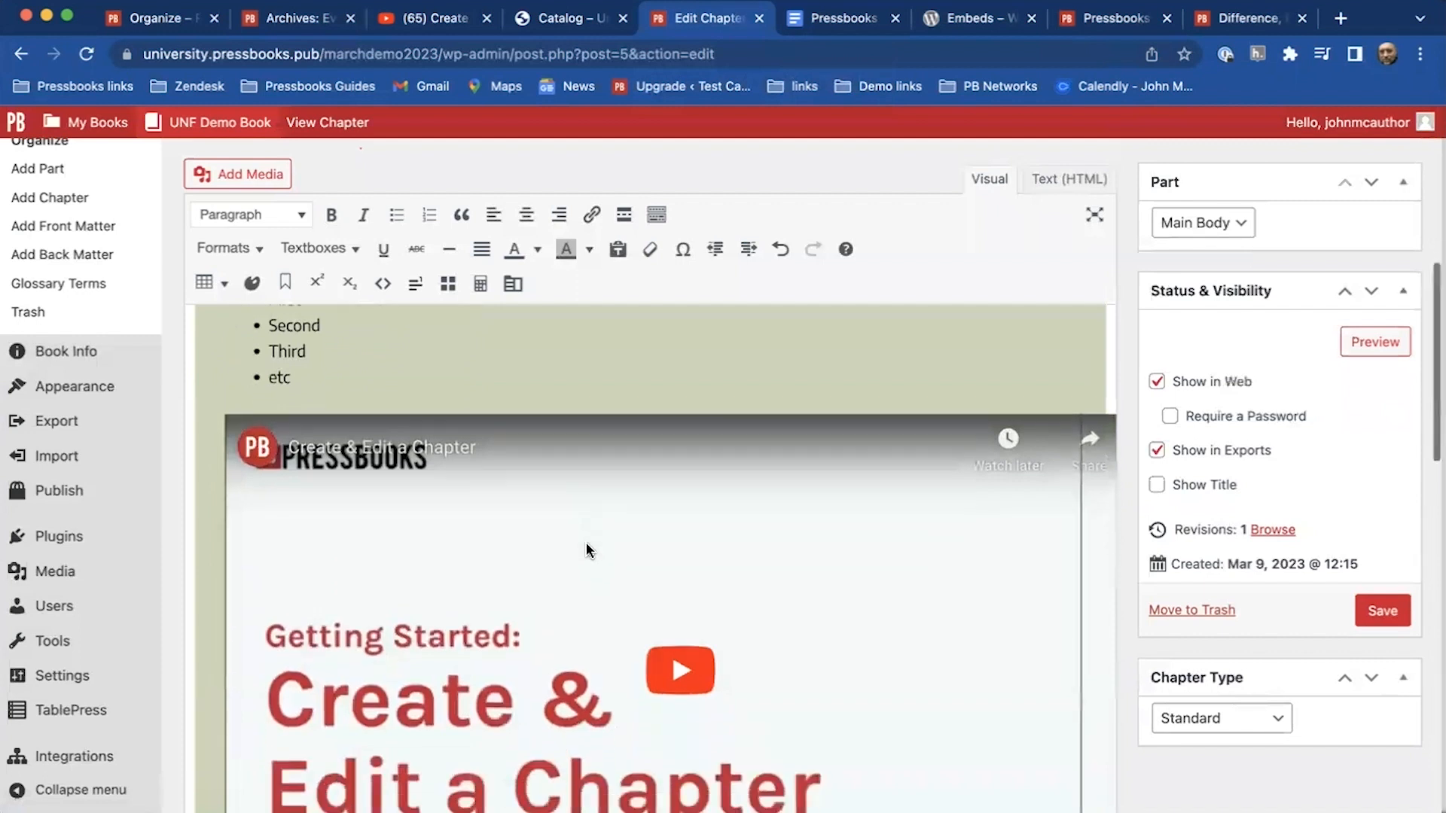
scroll(585, 541, "down", 4)
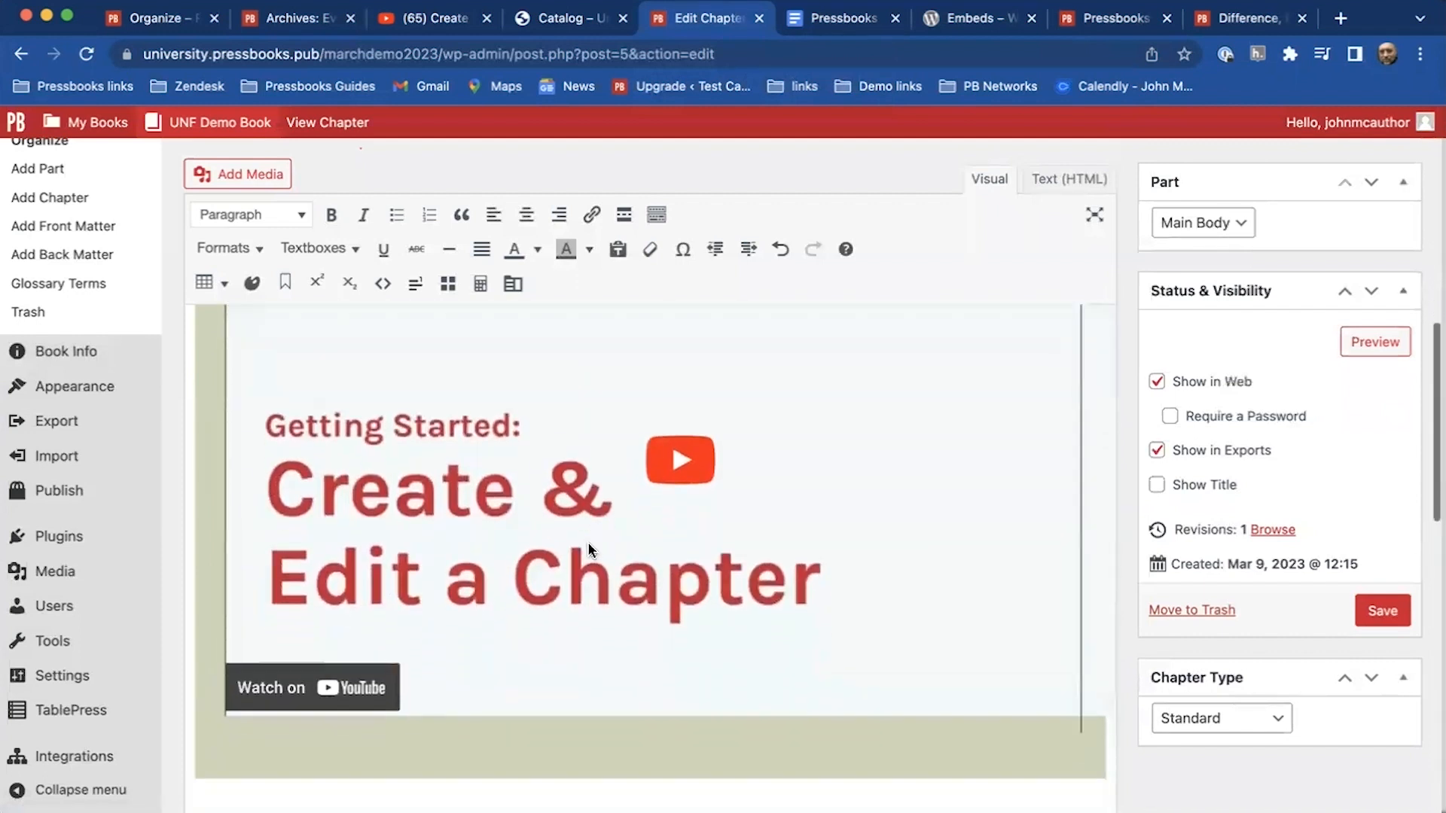
scroll(587, 540, "up", 10)
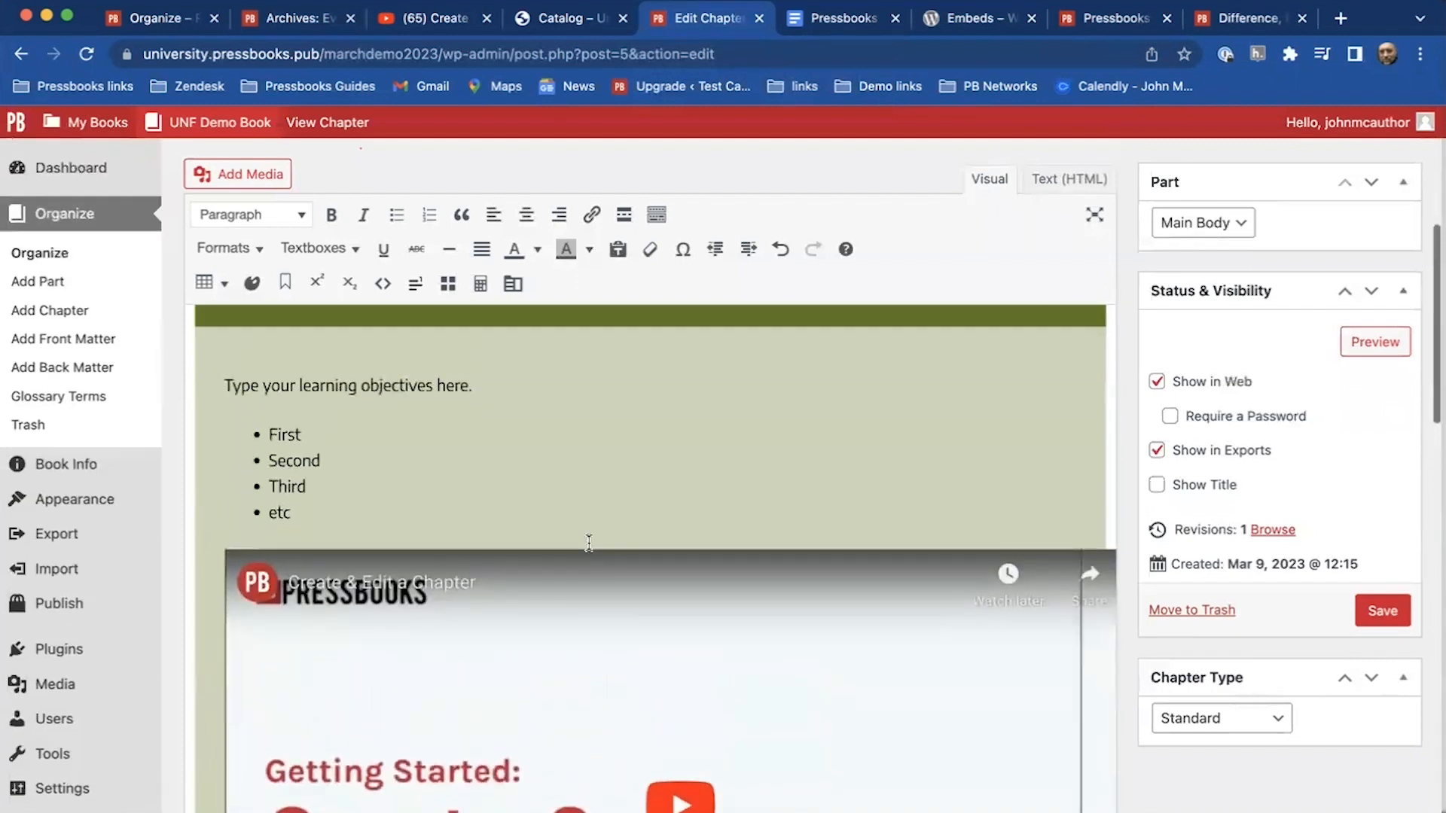
scroll(587, 541, "down", 7)
scroll(582, 543, "up", 10)
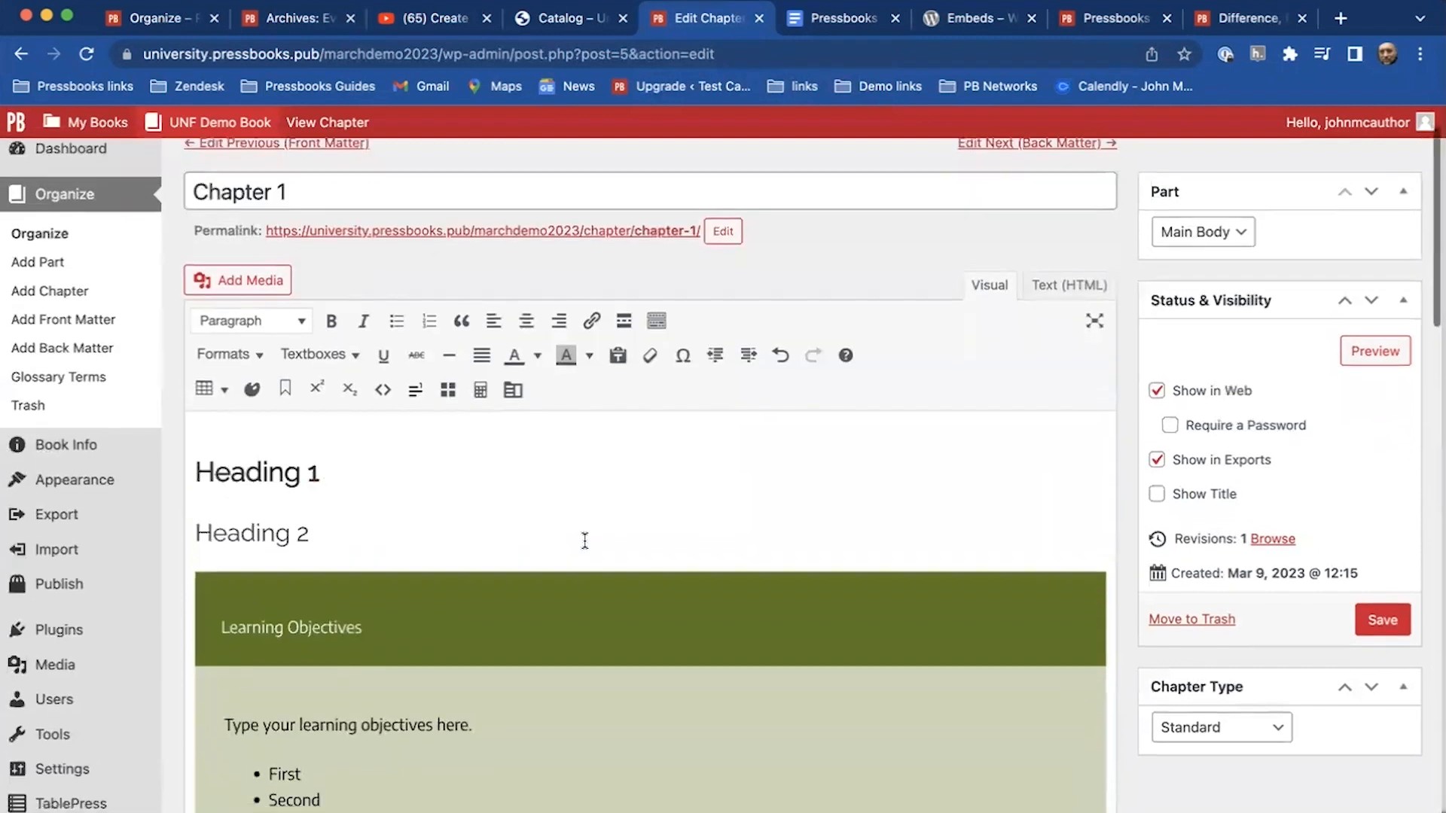
scroll(724, 576, "down", 10)
scroll(1026, 762, "down", 4)
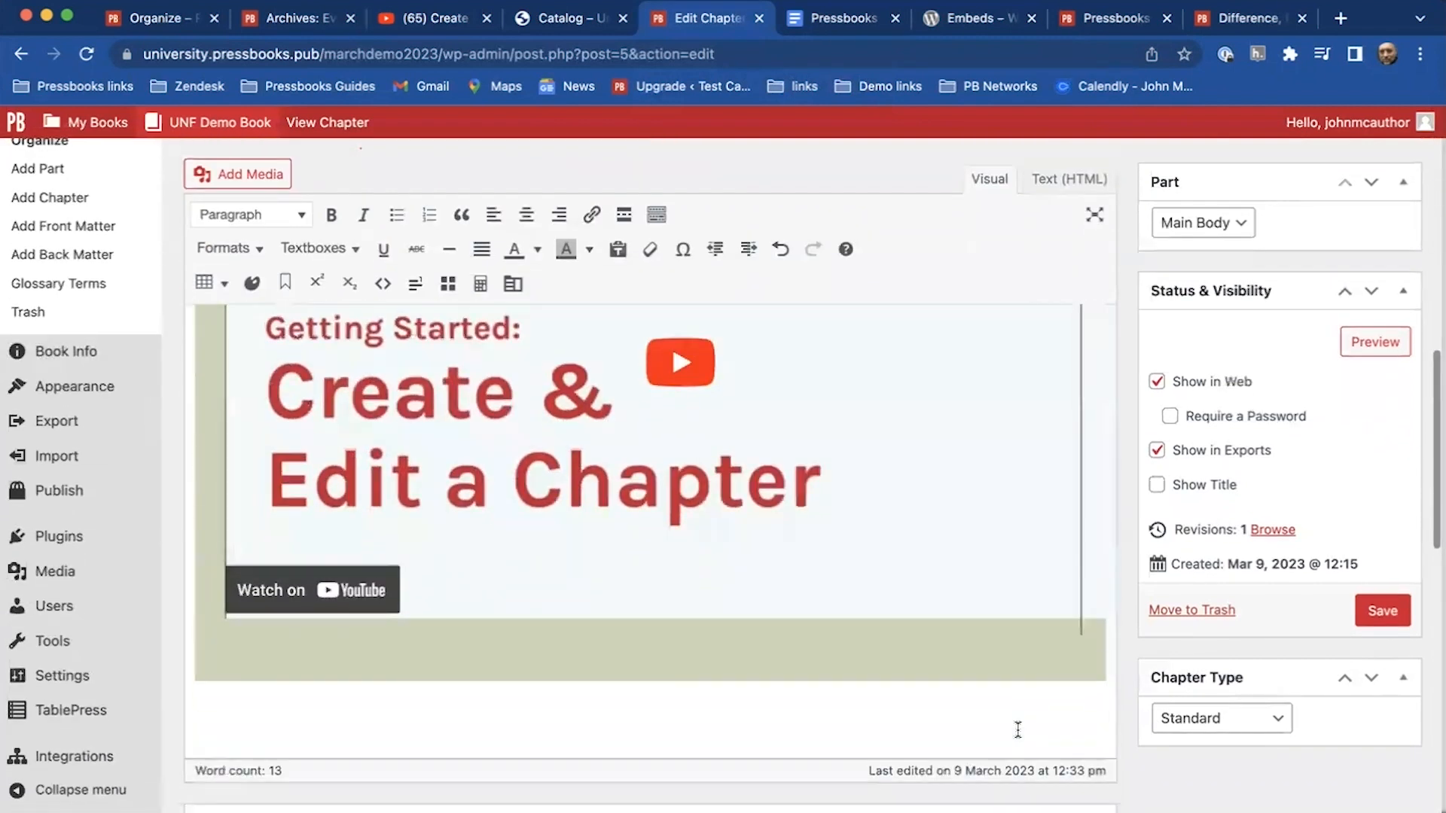
Write the sentence "Canada is quite cold in the winter." in a new paragraph below the Learning Objectives textbox.
key("Return")
left_click(311, 745)
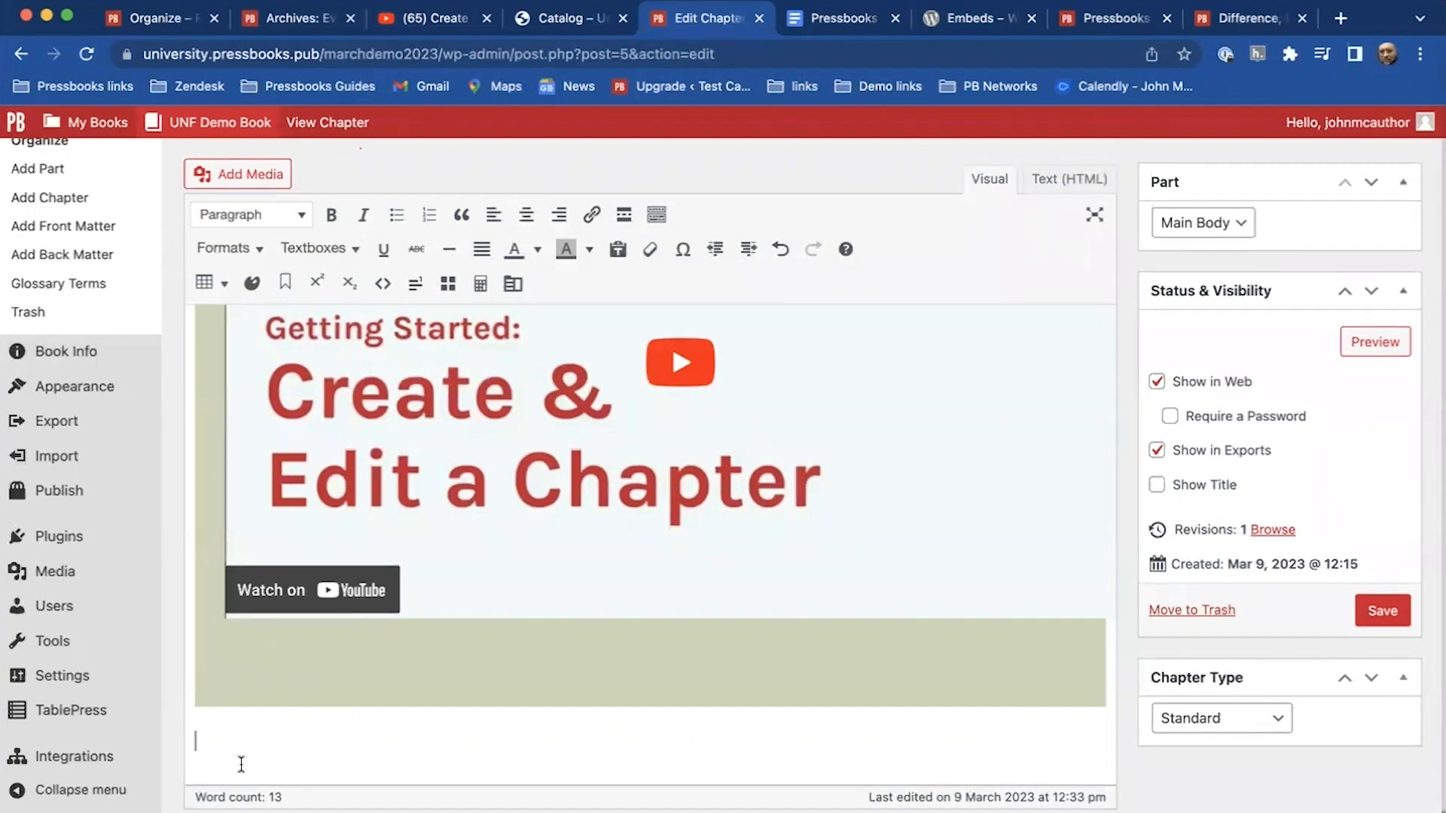
type("Canada is quite")
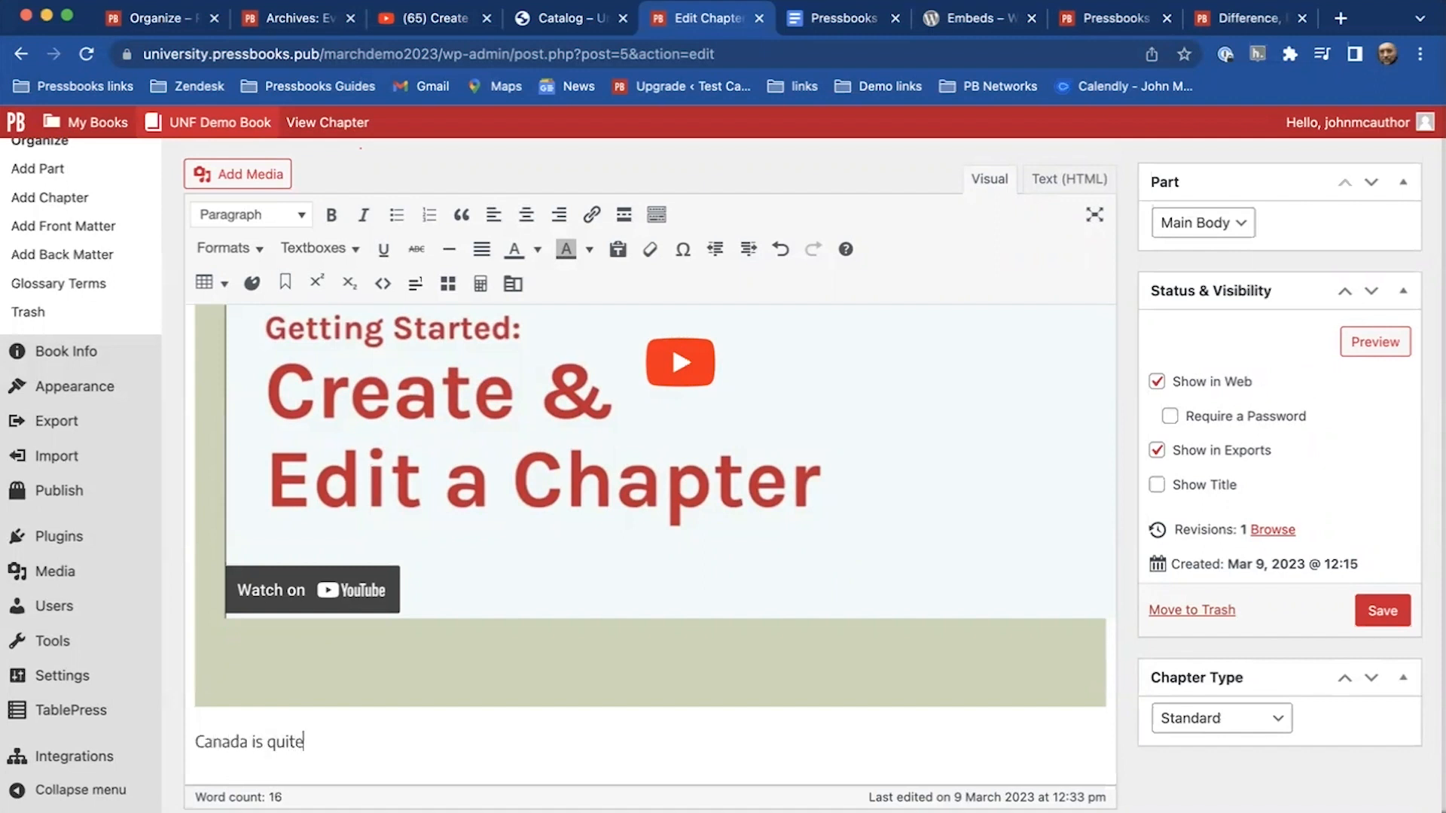
type(" cold ")
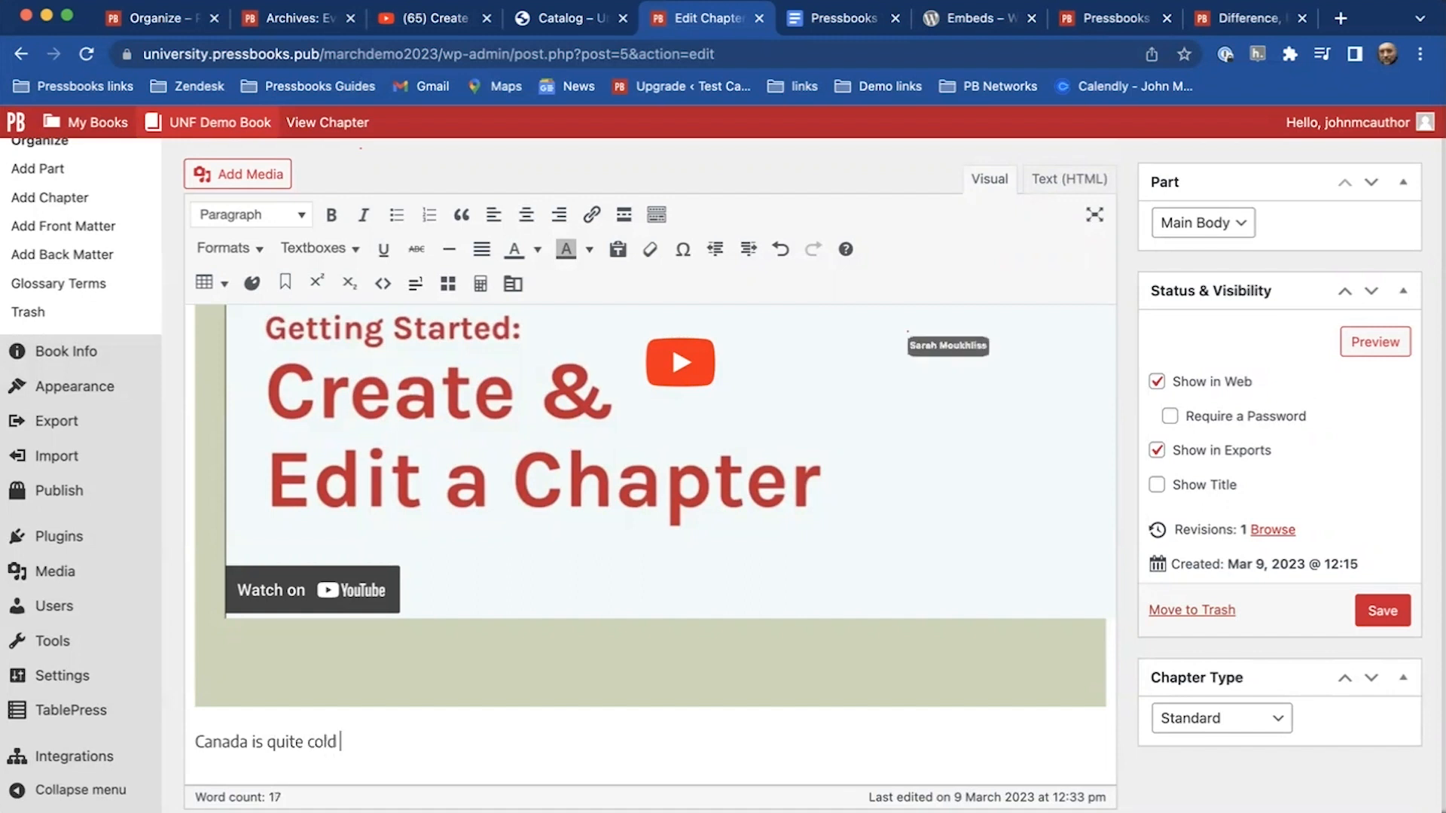
type("in the winter.")
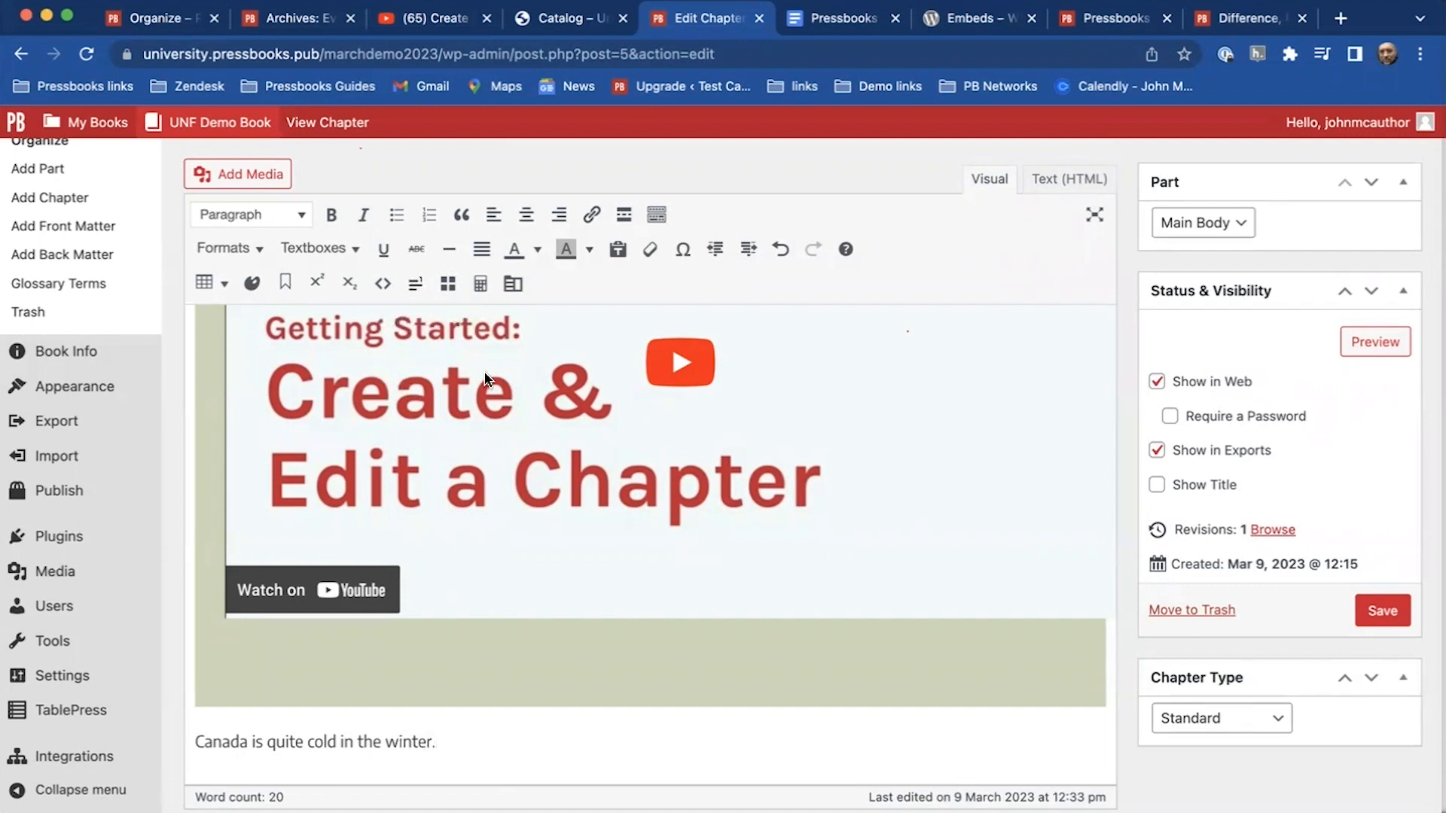
Insert a footnote reading "personal experience" after the sentence about winter in Canada.
left_click(415, 286)
left_click(911, 229)
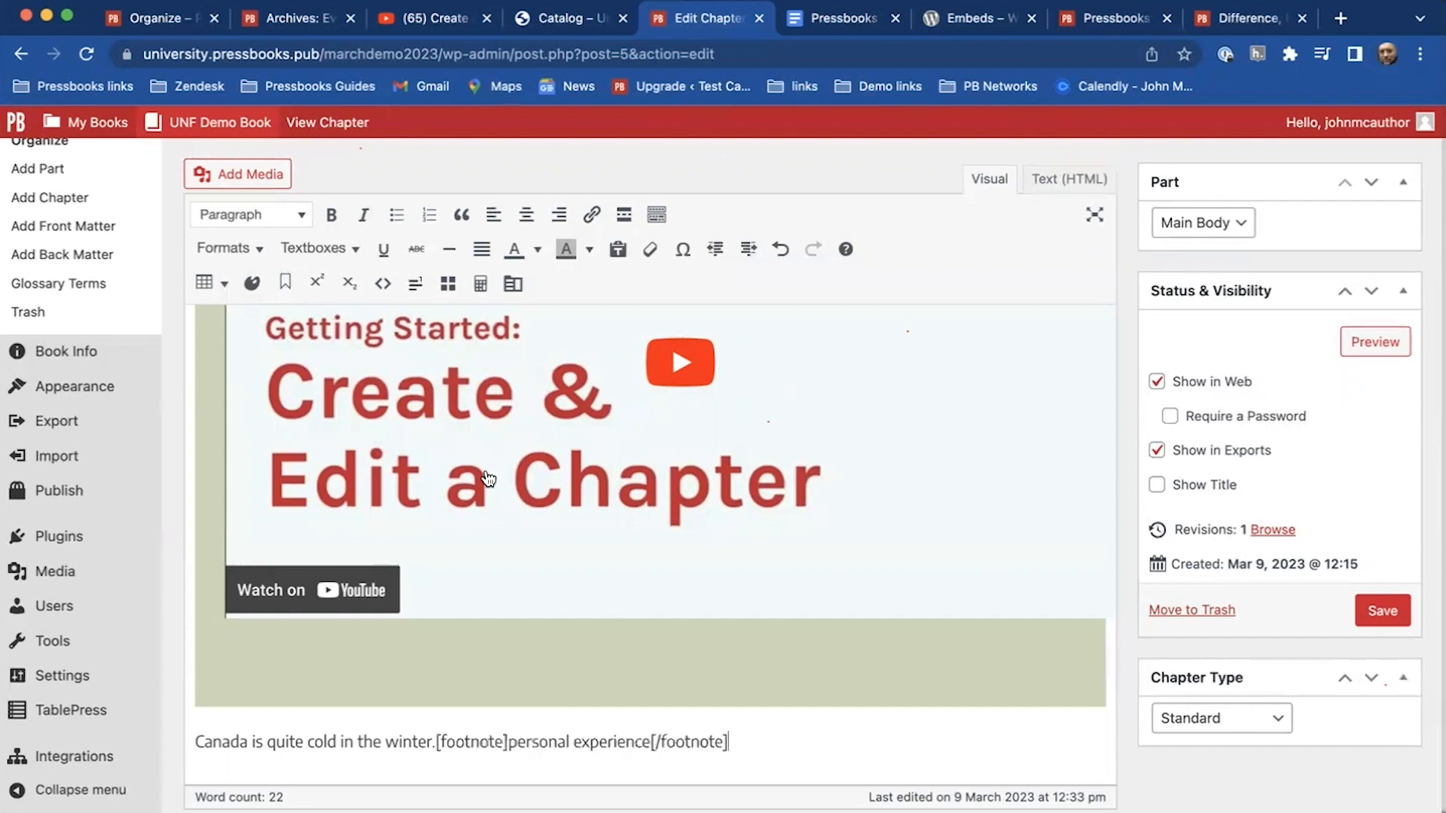
scroll(488, 482, "down", 3)
scroll(497, 467, "down", 2)
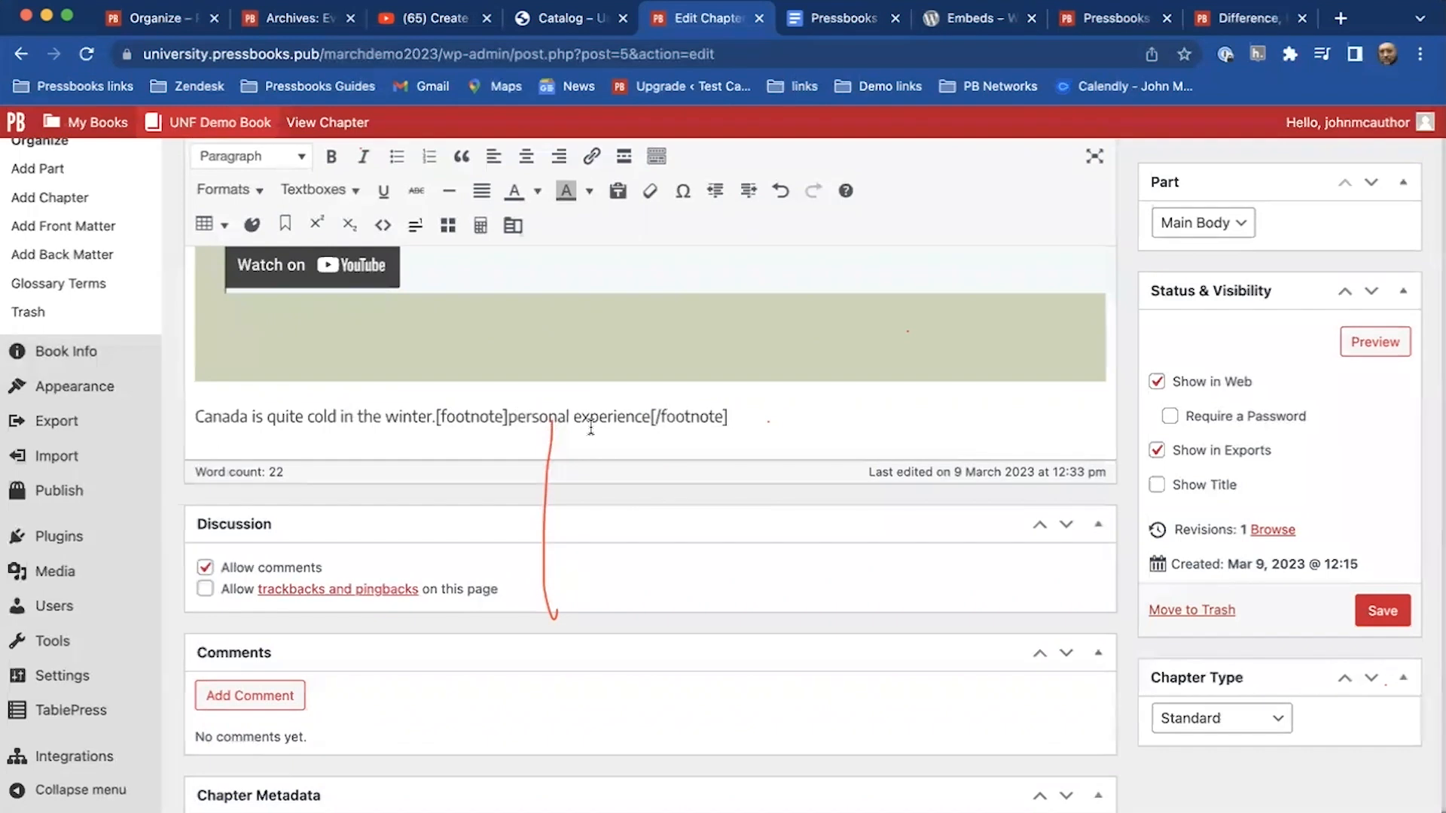
scroll(591, 428, "down", 1)
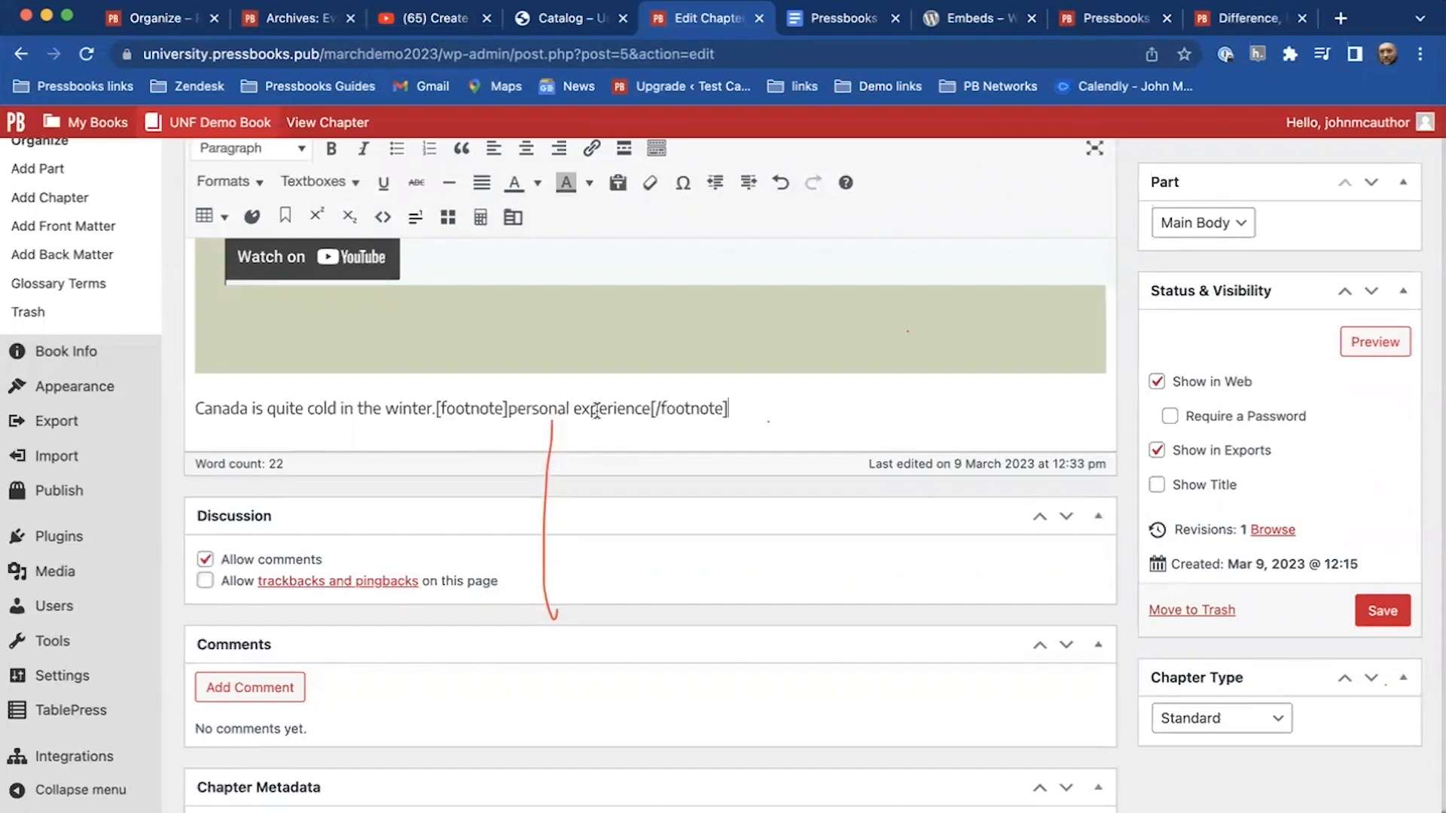
scroll(595, 410, "up", 3)
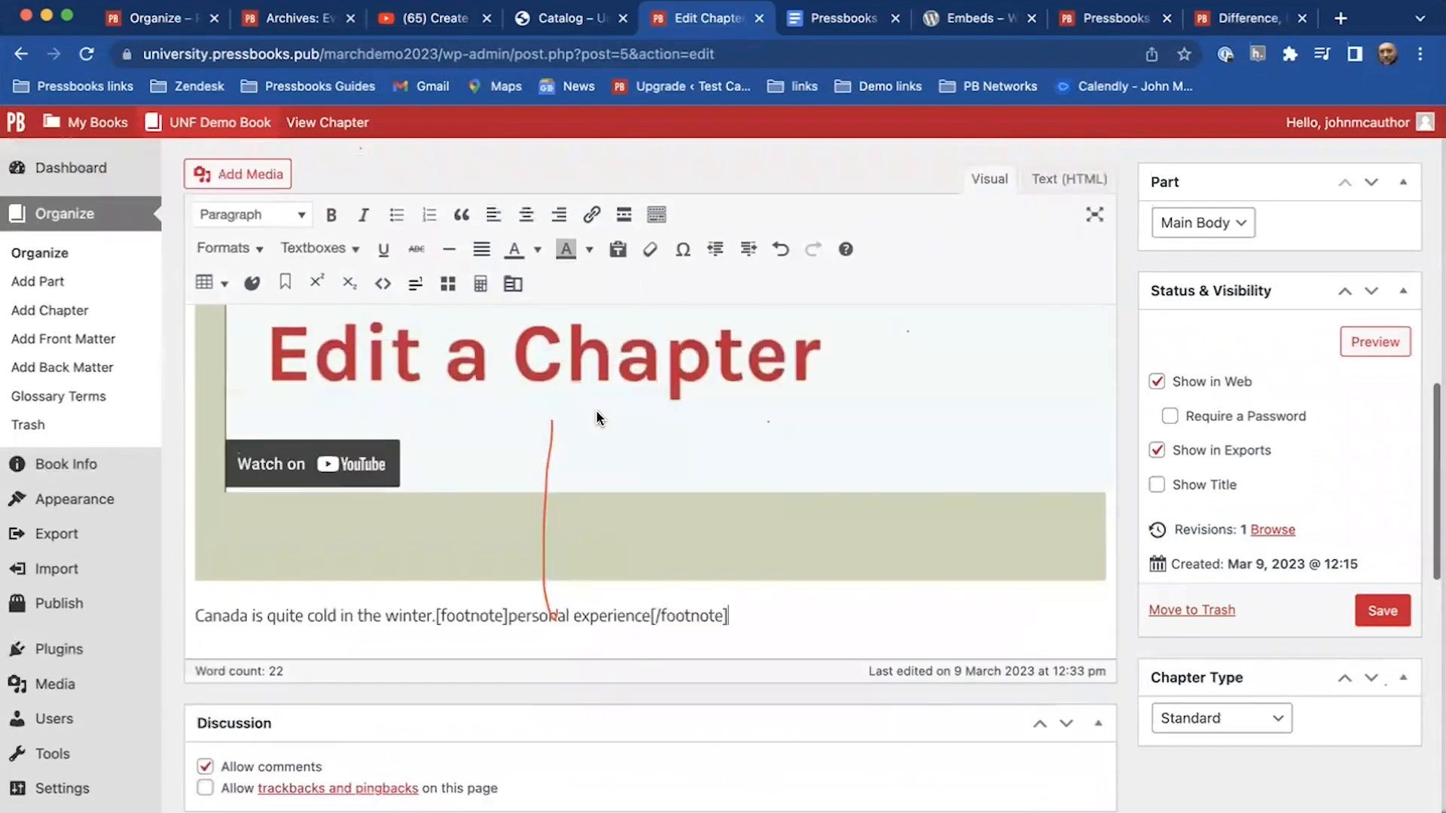
Stay on the chapter's edit page when asked about leaving, and save the chapter.
left_click(325, 125)
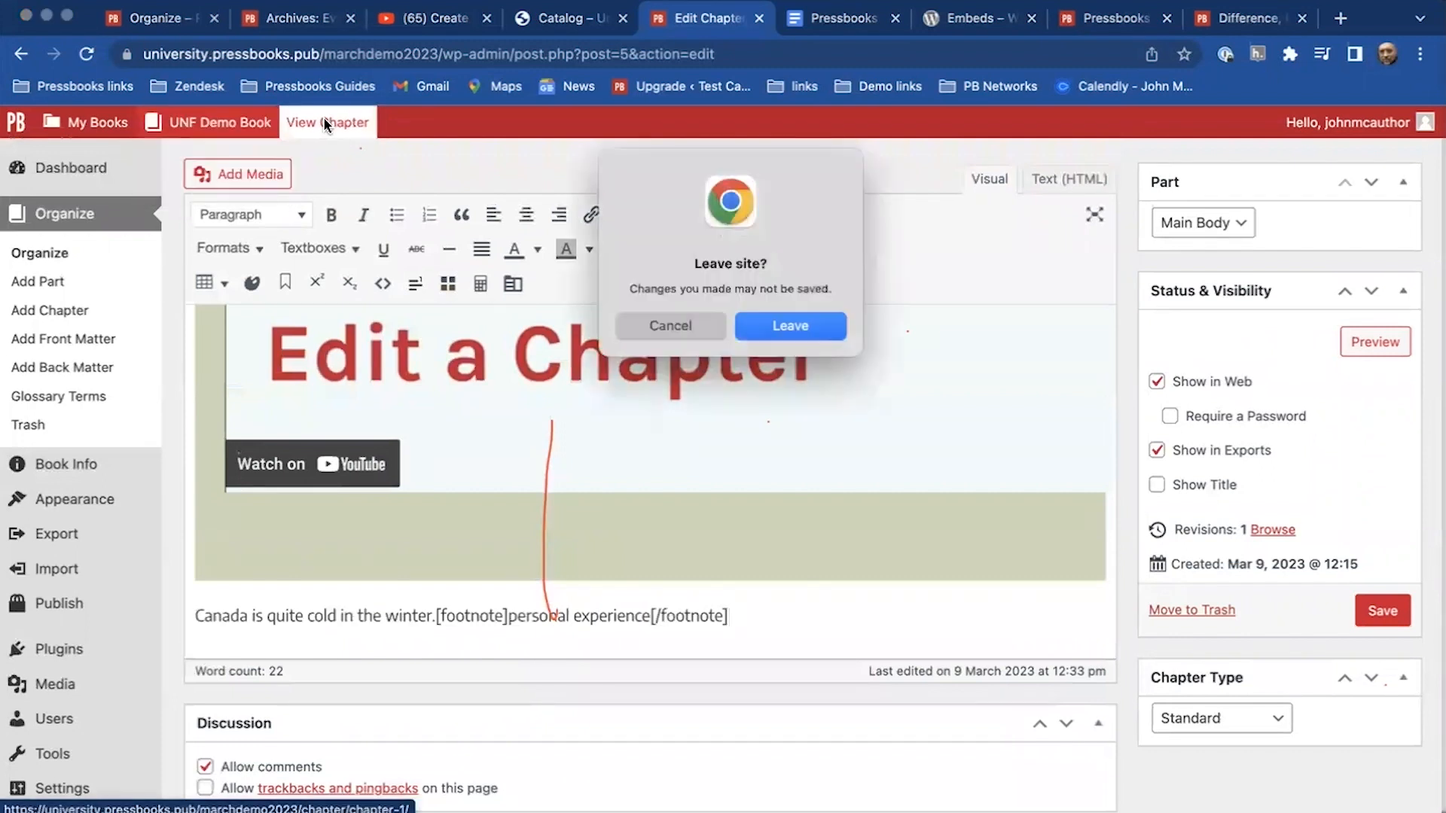
left_click(694, 327)
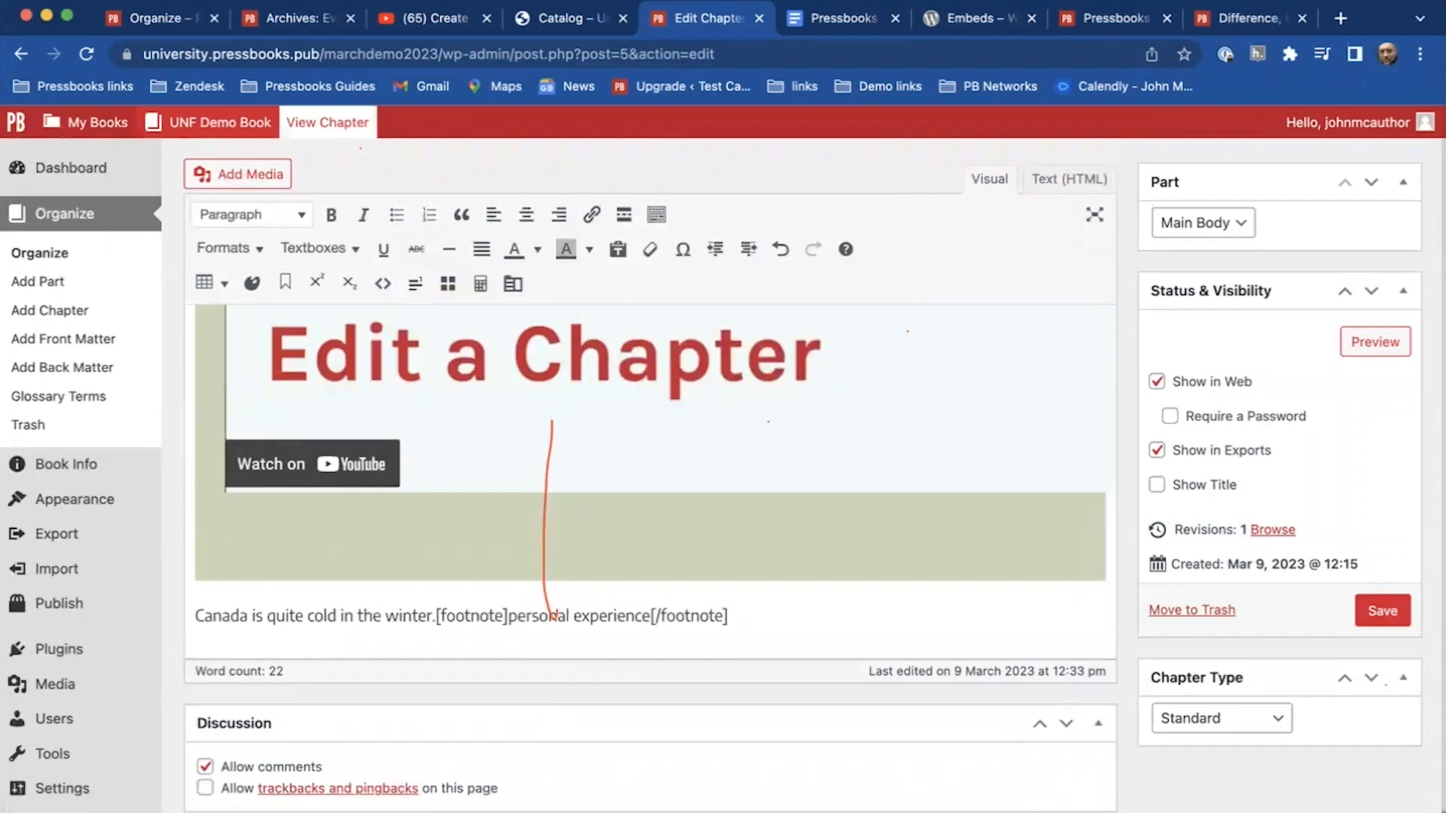
left_click(1383, 612)
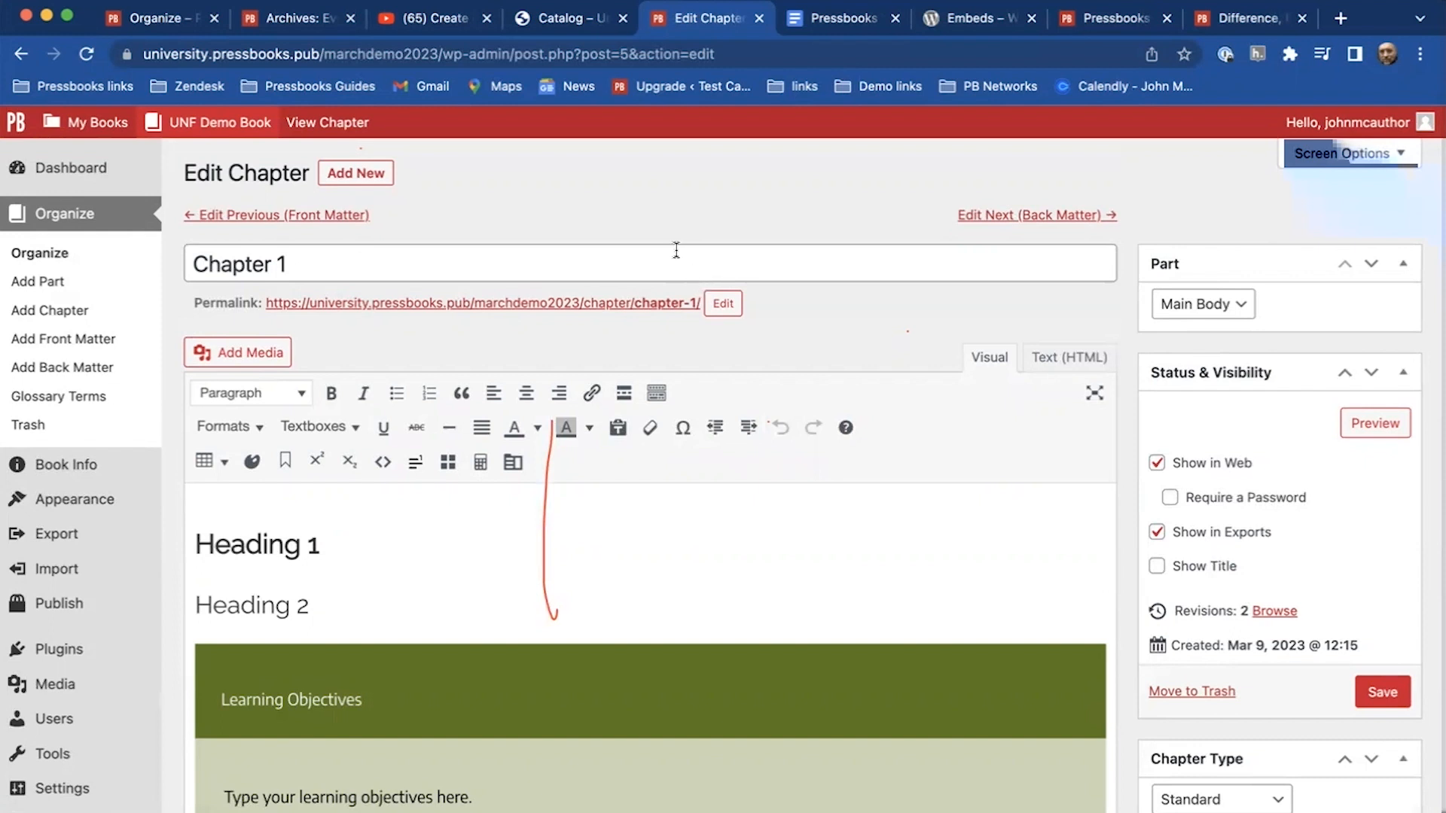
View the chapter's web page, examine its headings, textbox and video, and follow the footnote link after the winter sentence.
left_click(355, 132)
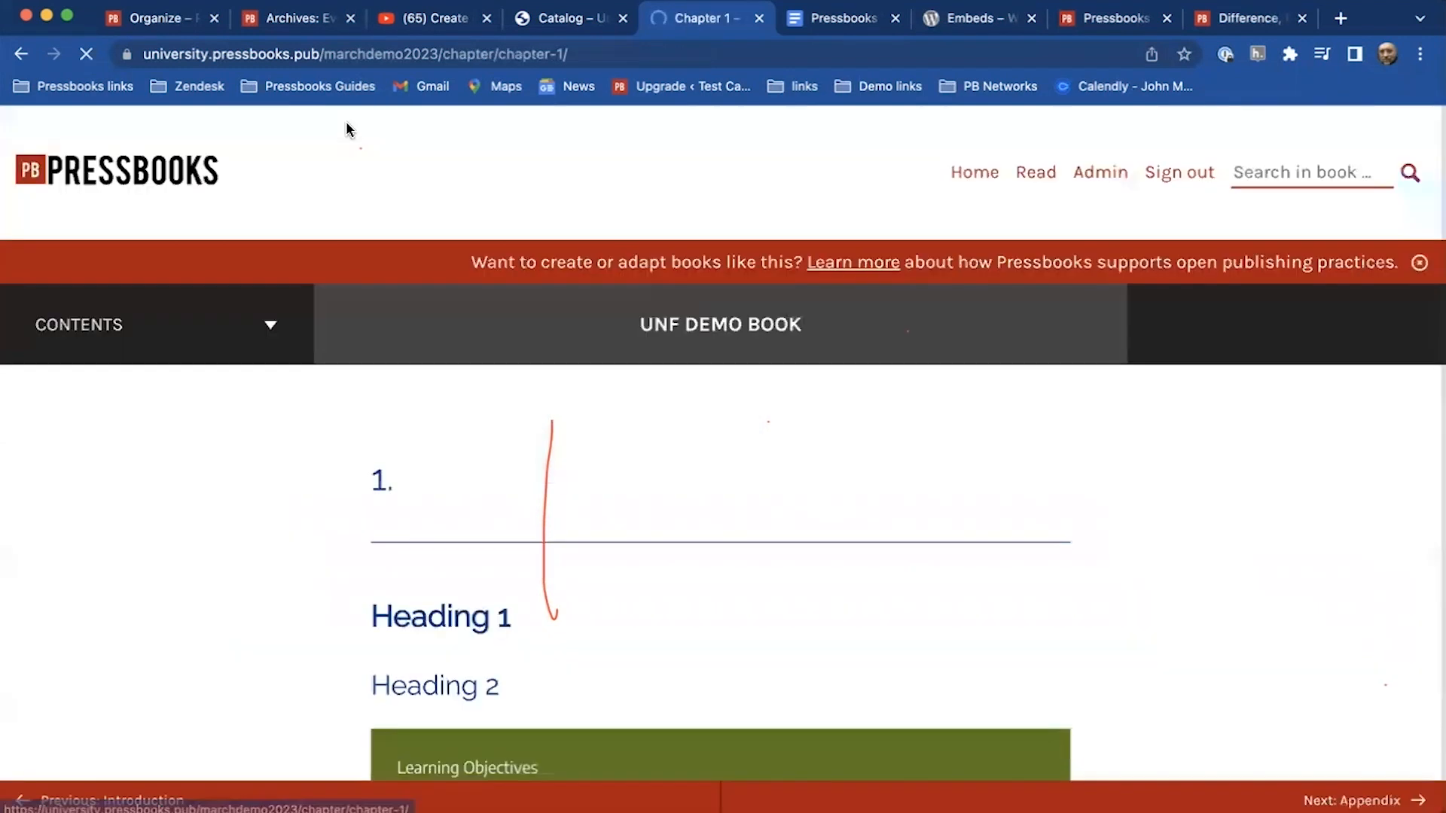
scroll(635, 360, "down", 4)
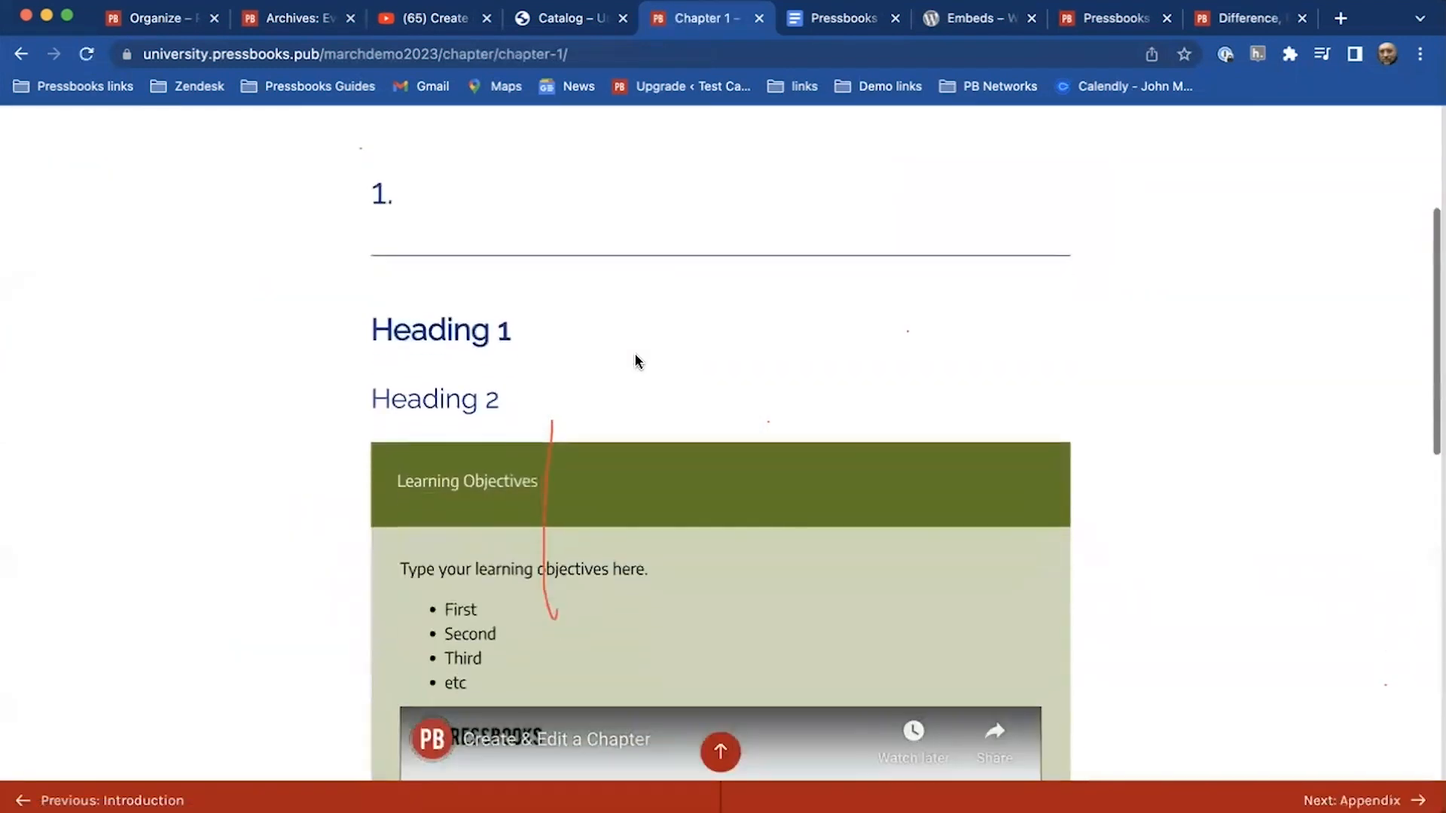
scroll(636, 360, "down", 4)
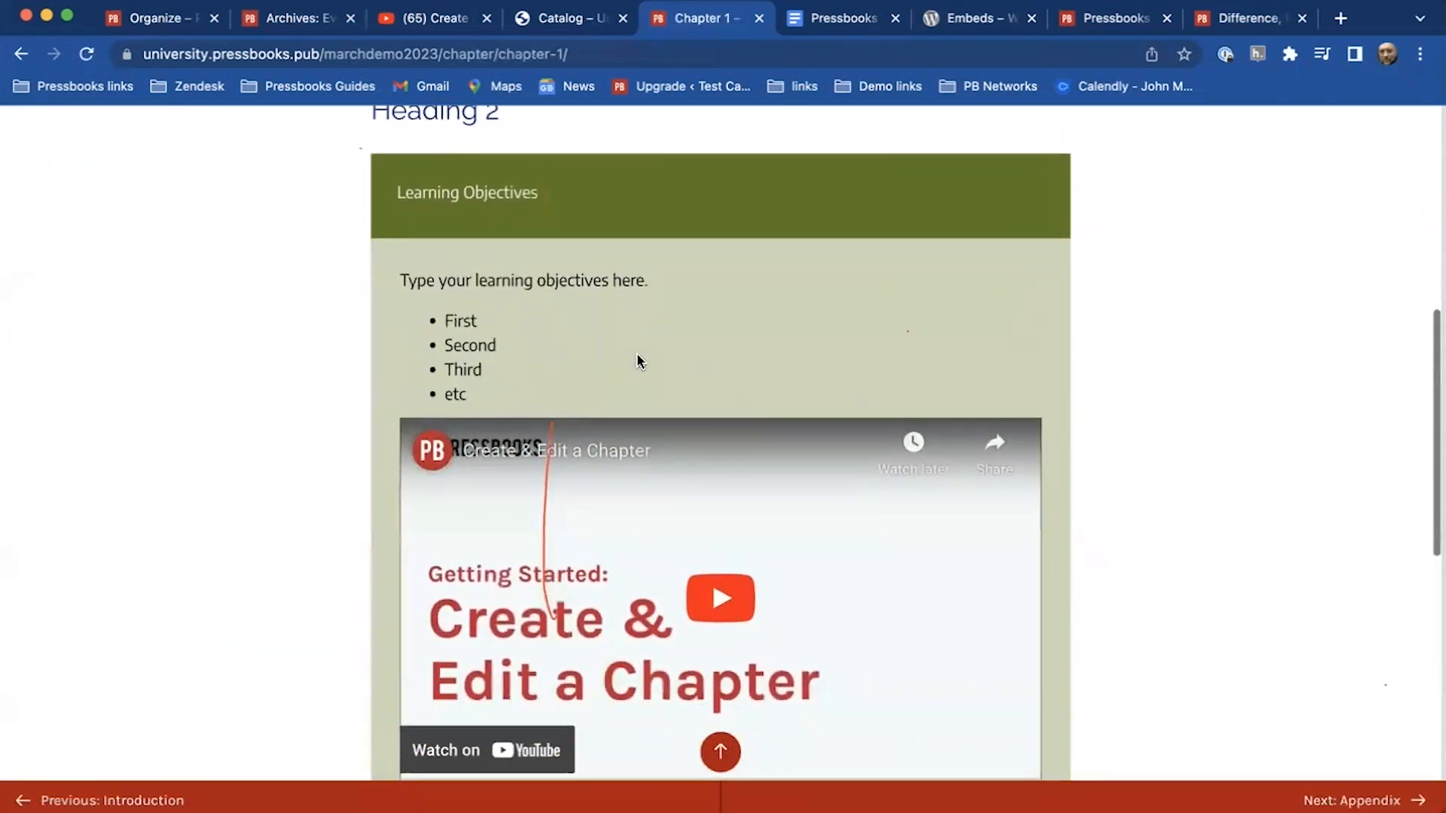
scroll(637, 362, "down", 4)
scroll(637, 363, "down", 3)
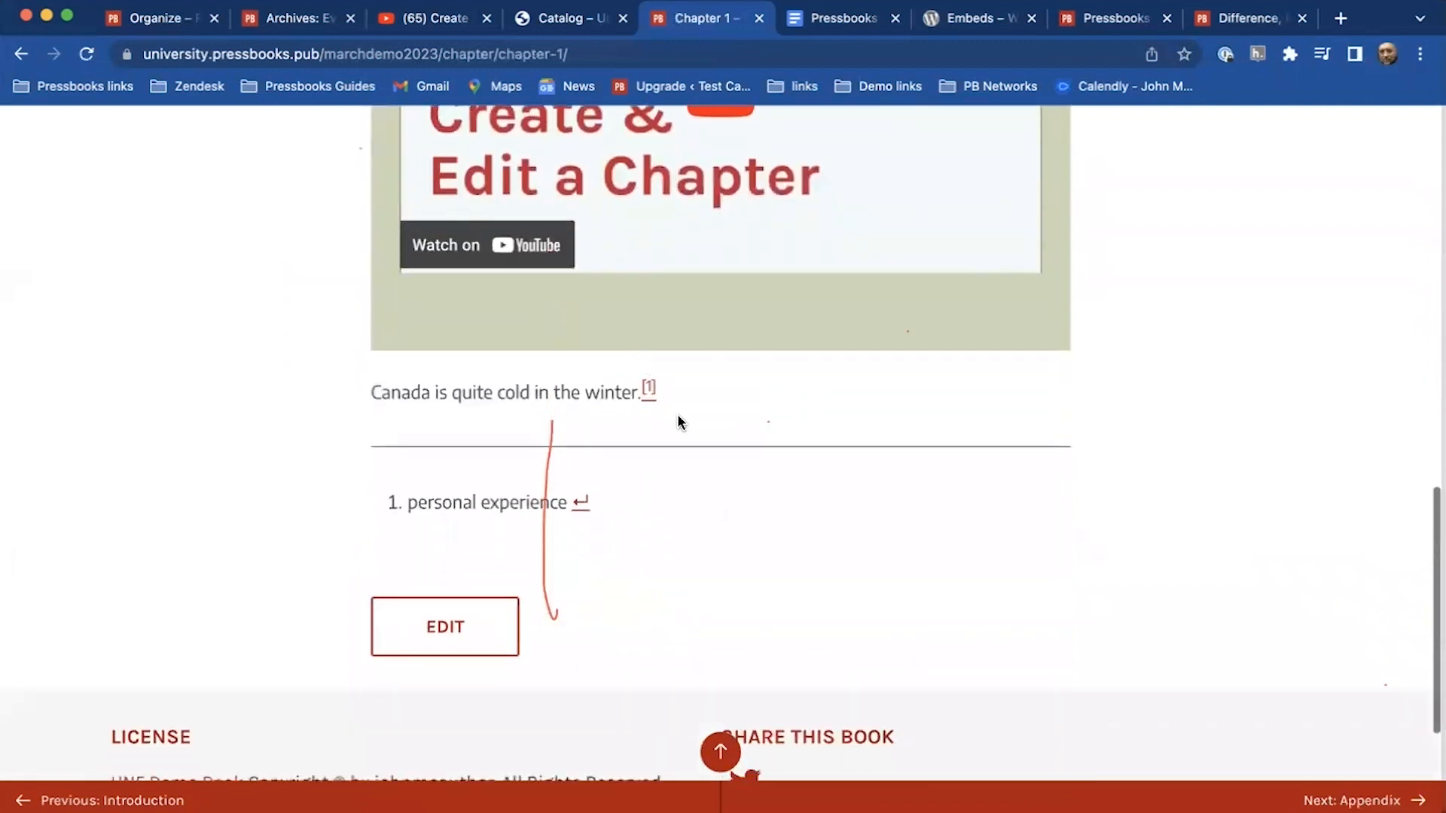
left_click(650, 390)
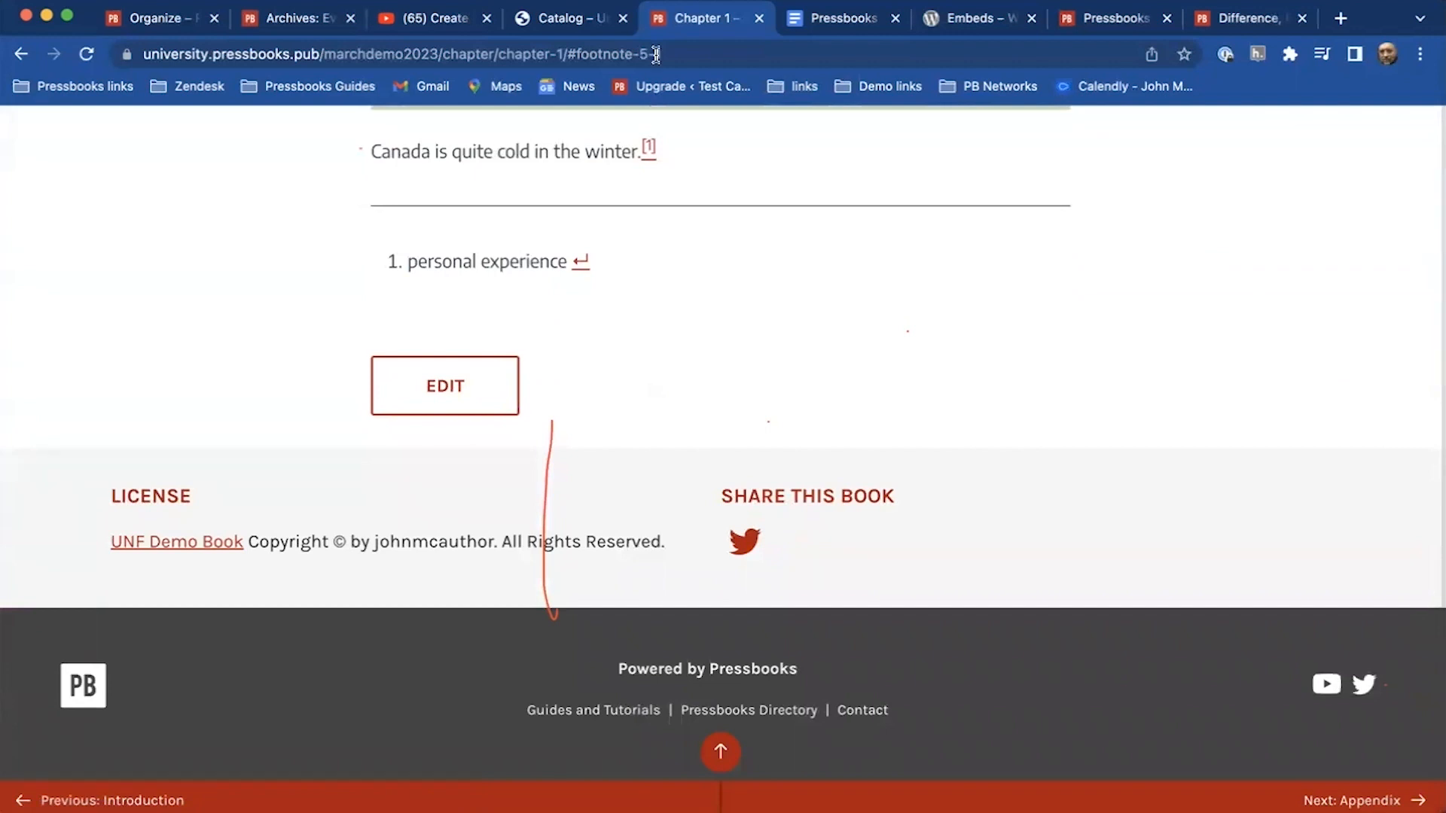
scroll(854, 184, "up", 15)
scroll(979, 180, "down", 2)
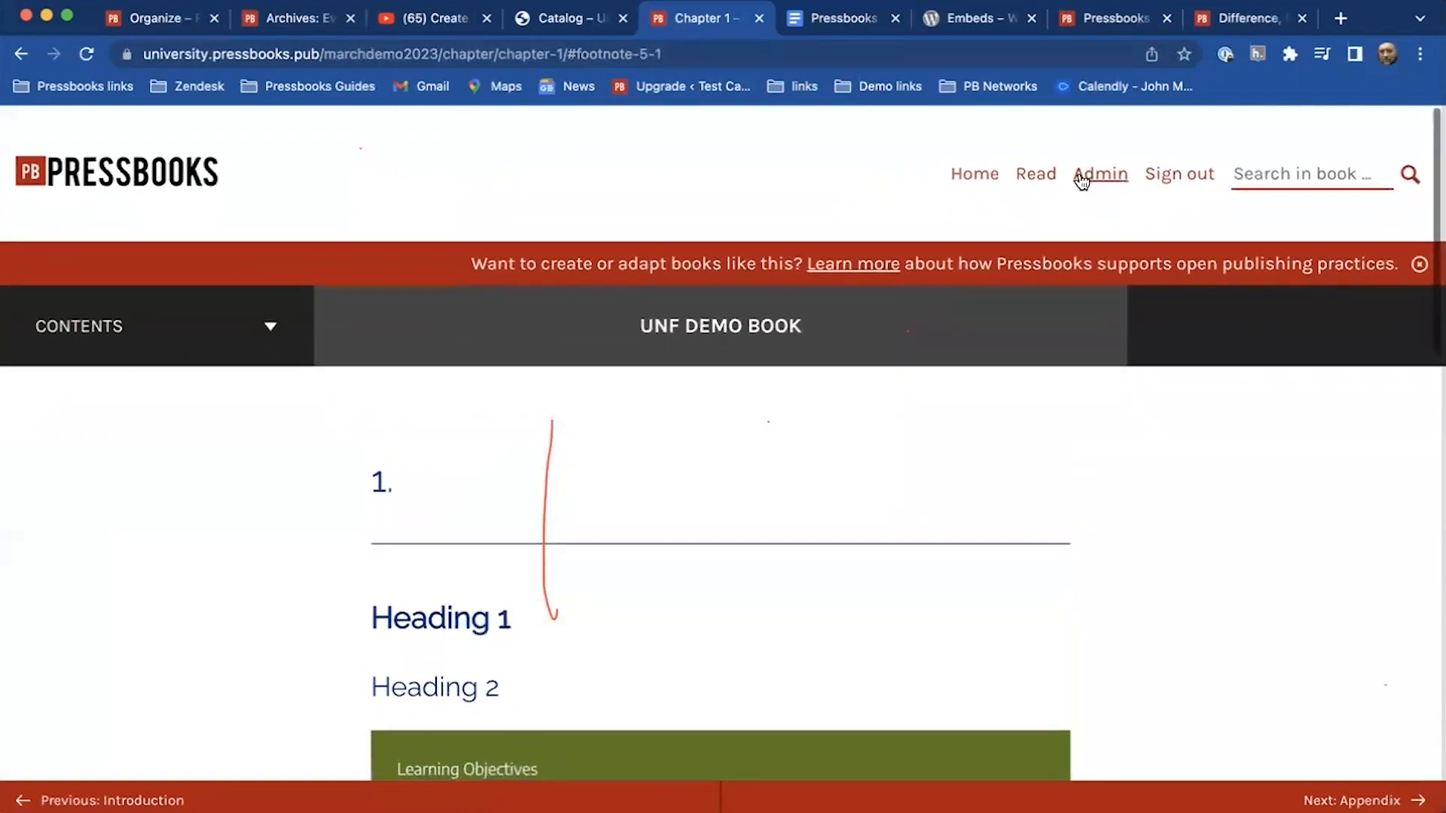
Return to the book's admin area and reopen Chapter 1 for editing from the Organize page.
left_click(1095, 174)
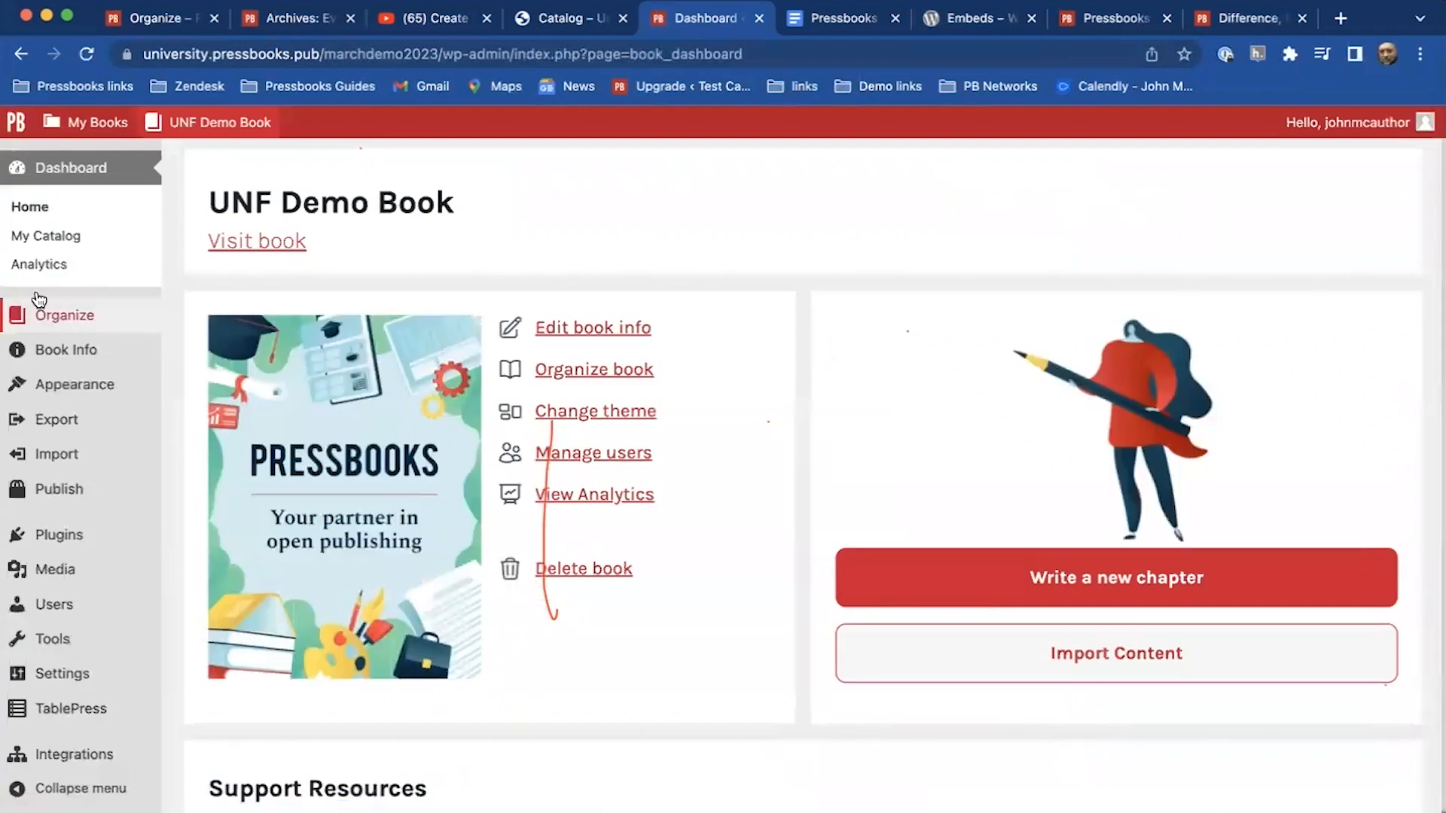
mouse_move(66, 324)
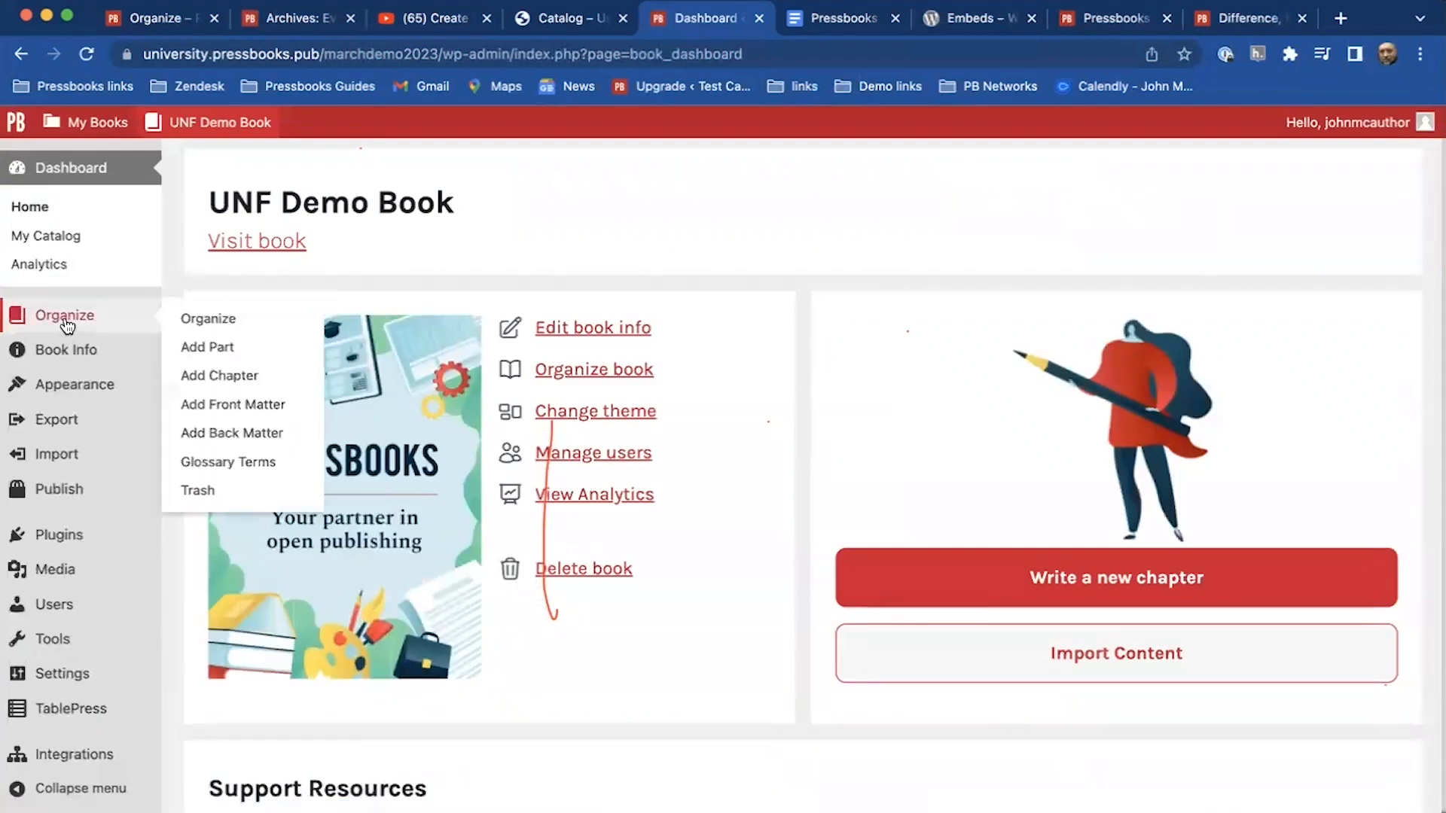
left_click(235, 330)
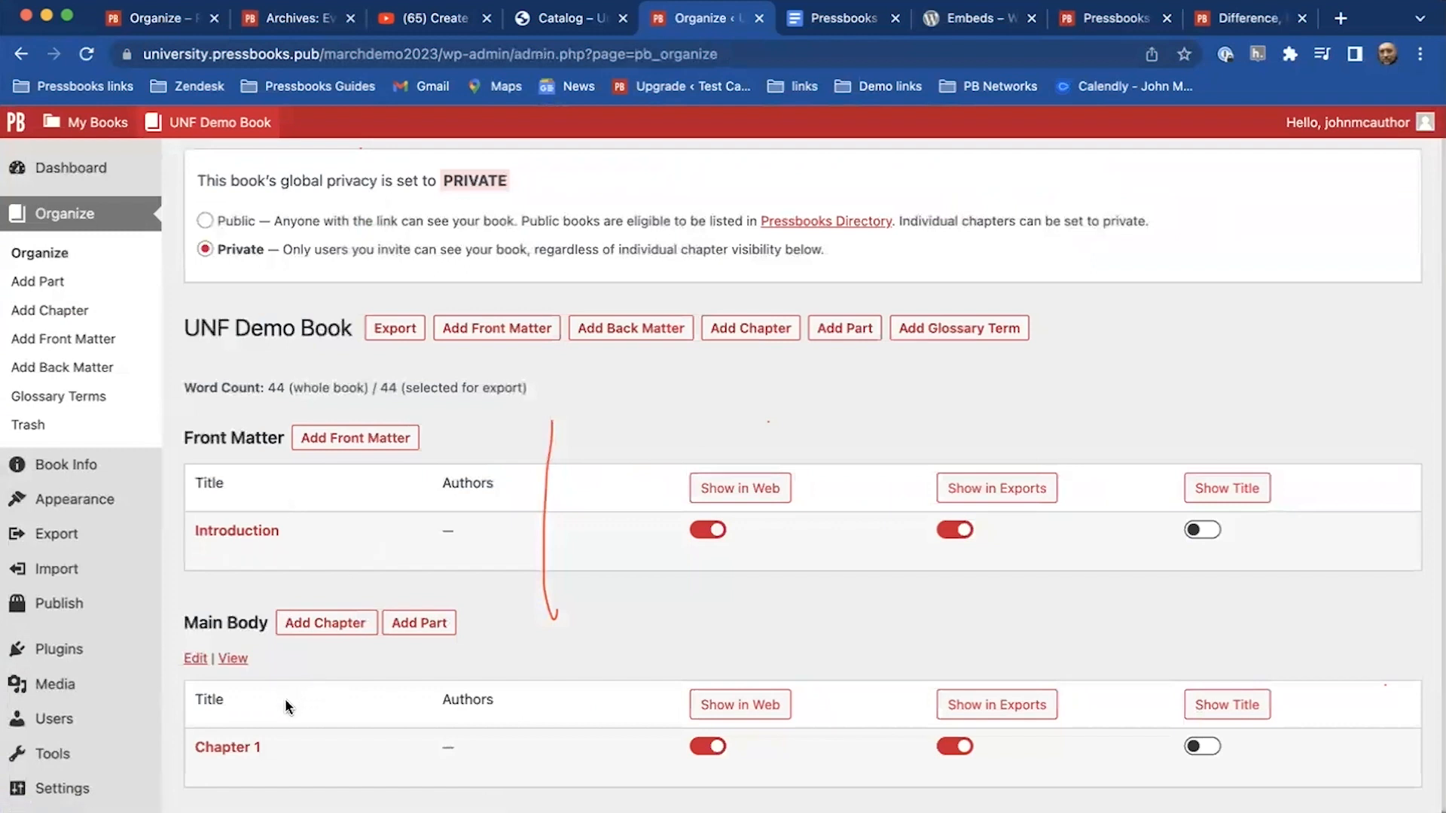
left_click(219, 748)
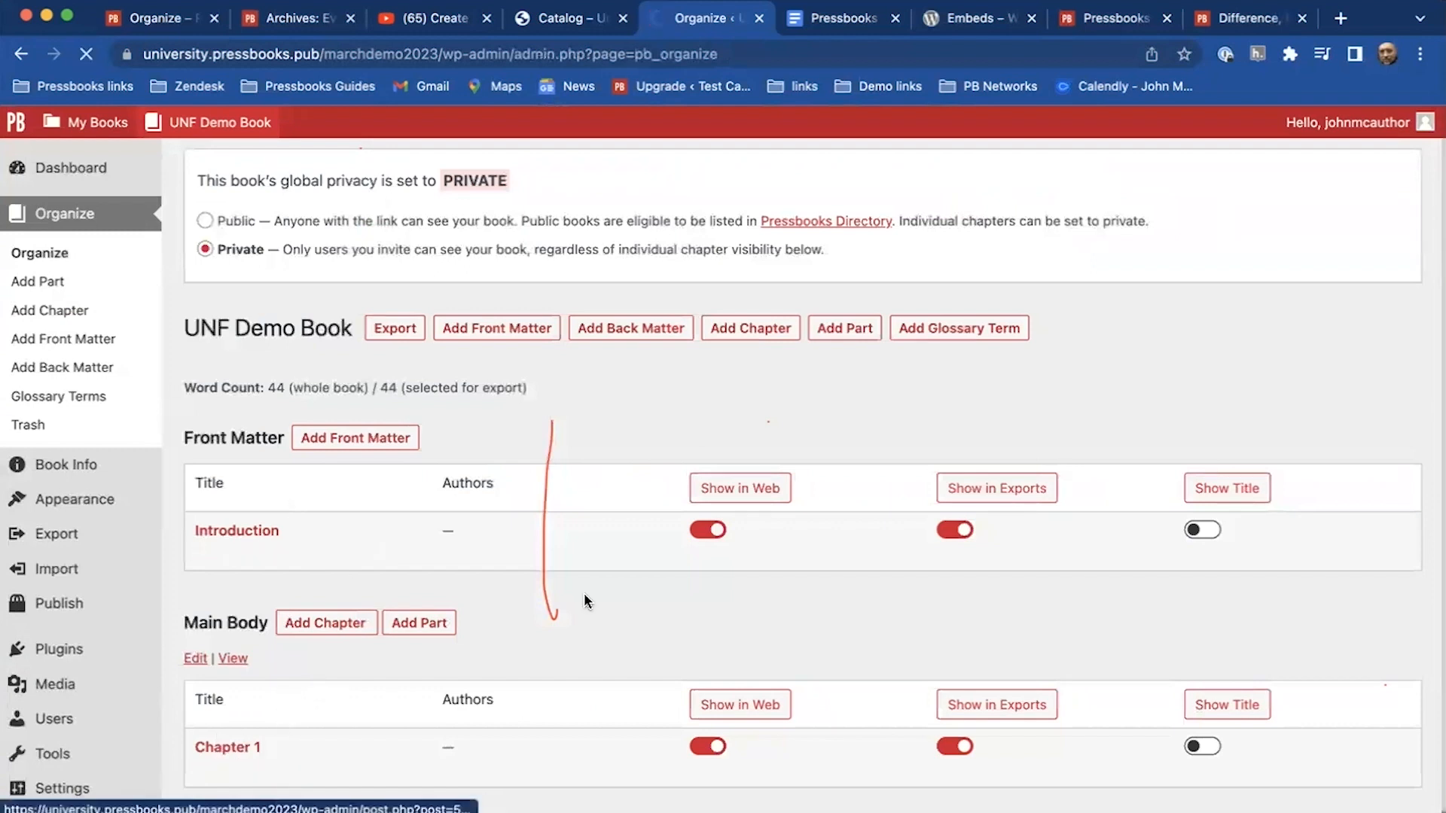
Turn the word "winter" in the Canada sentence into a new glossary term with the description "Season after fall".
scroll(558, 554, "down", 10)
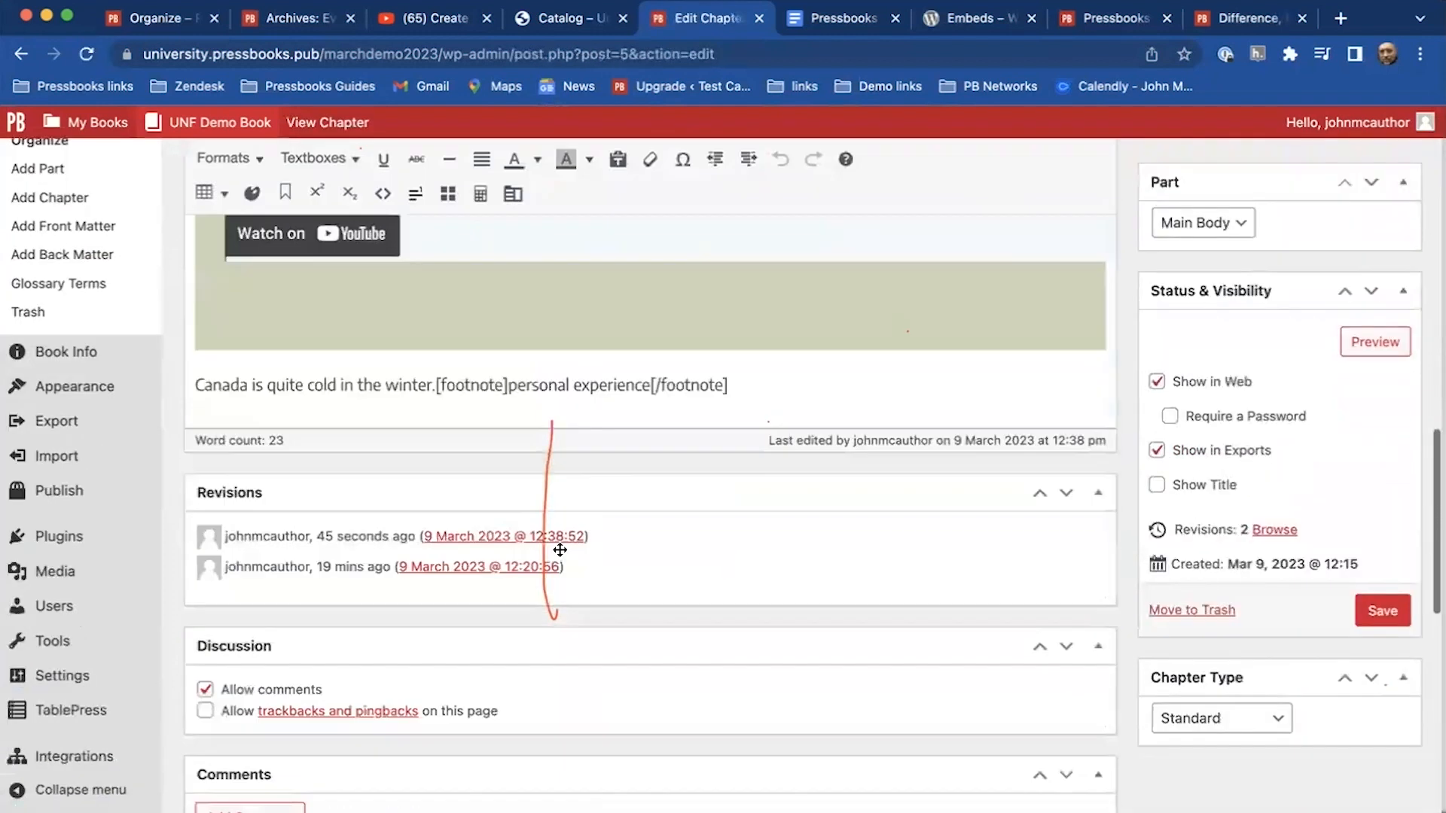
scroll(560, 550, "down", 8)
scroll(738, 369, "up", 10)
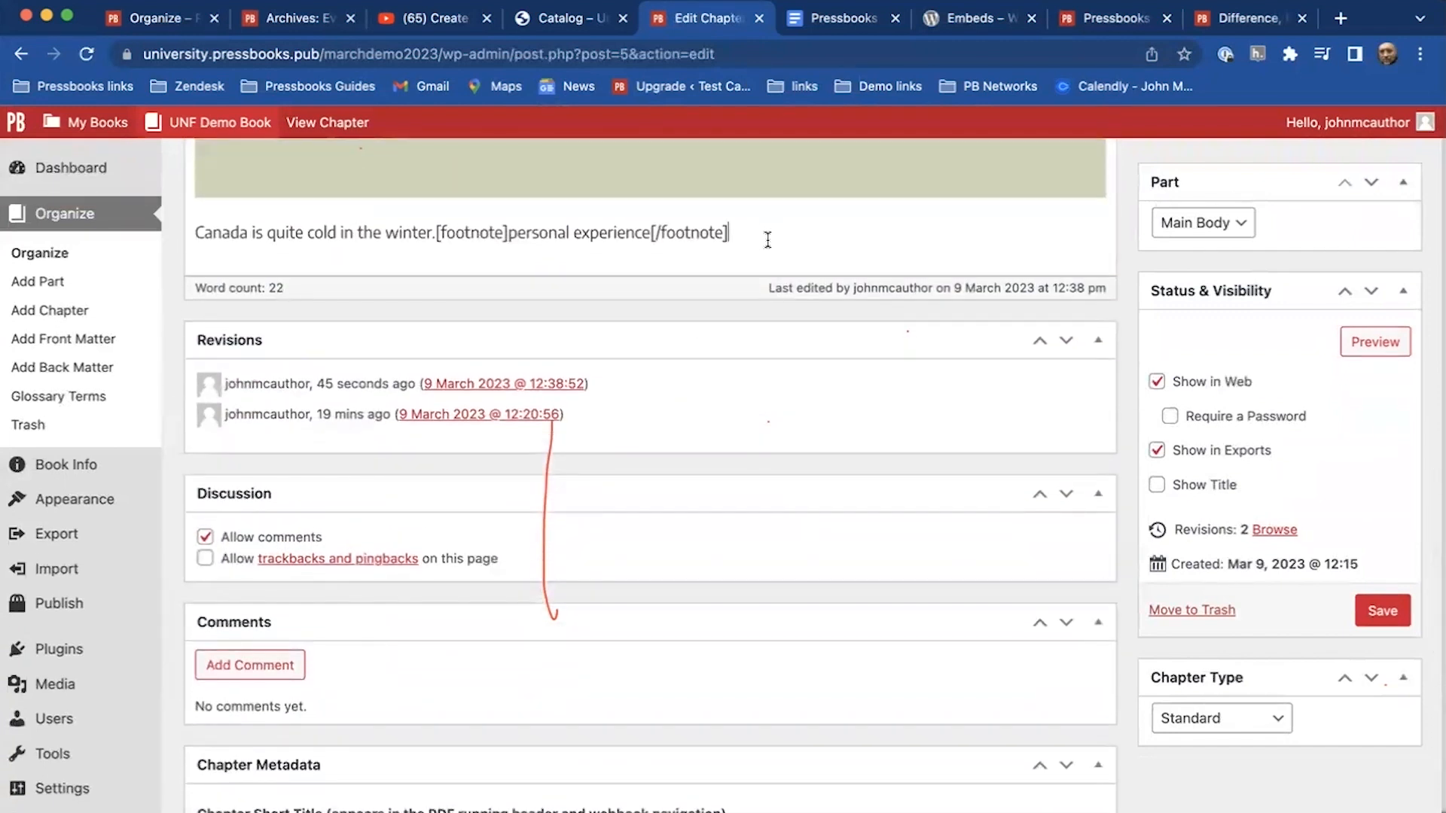
scroll(767, 238, "up", 2)
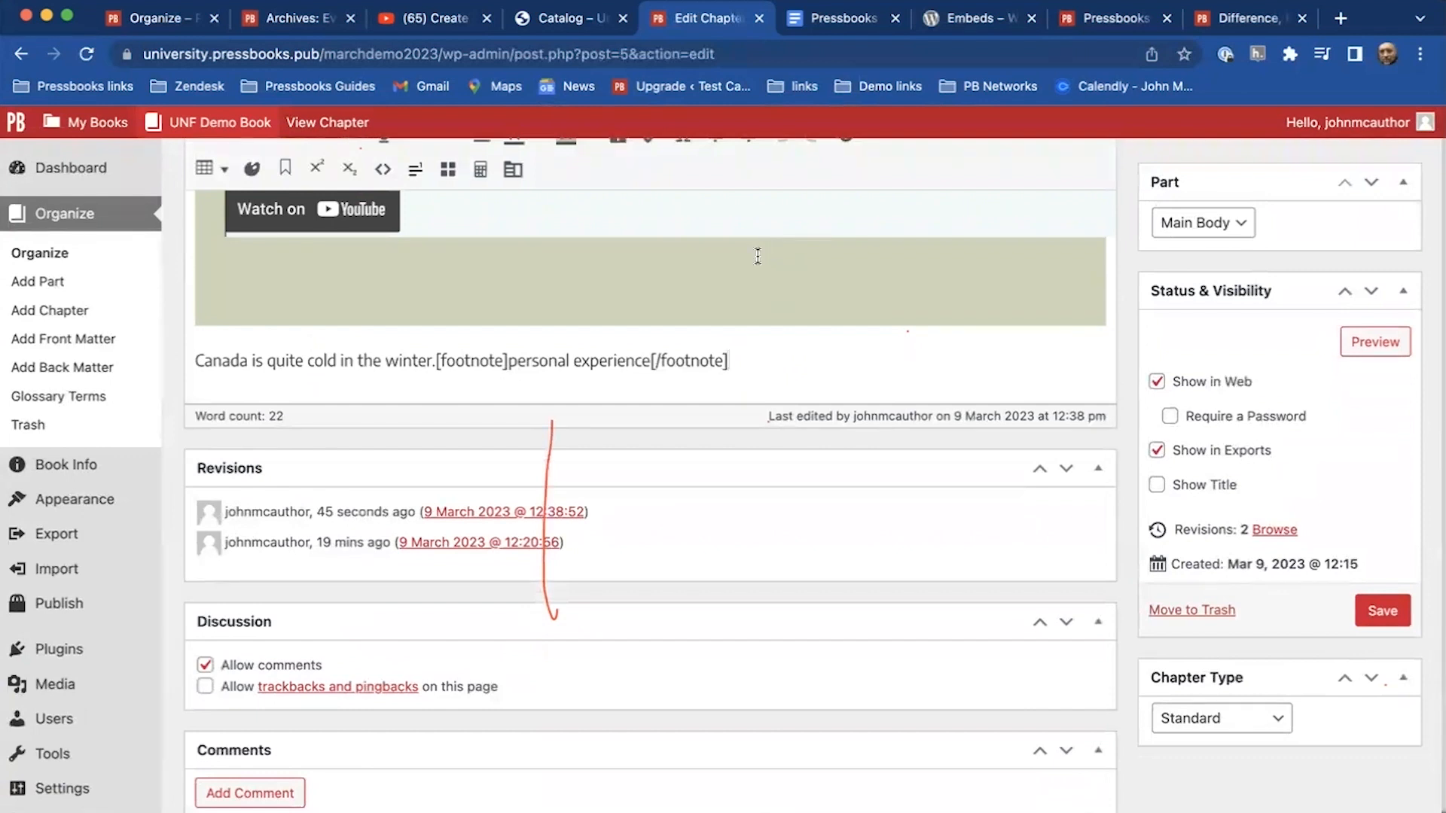
double_click(401, 358)
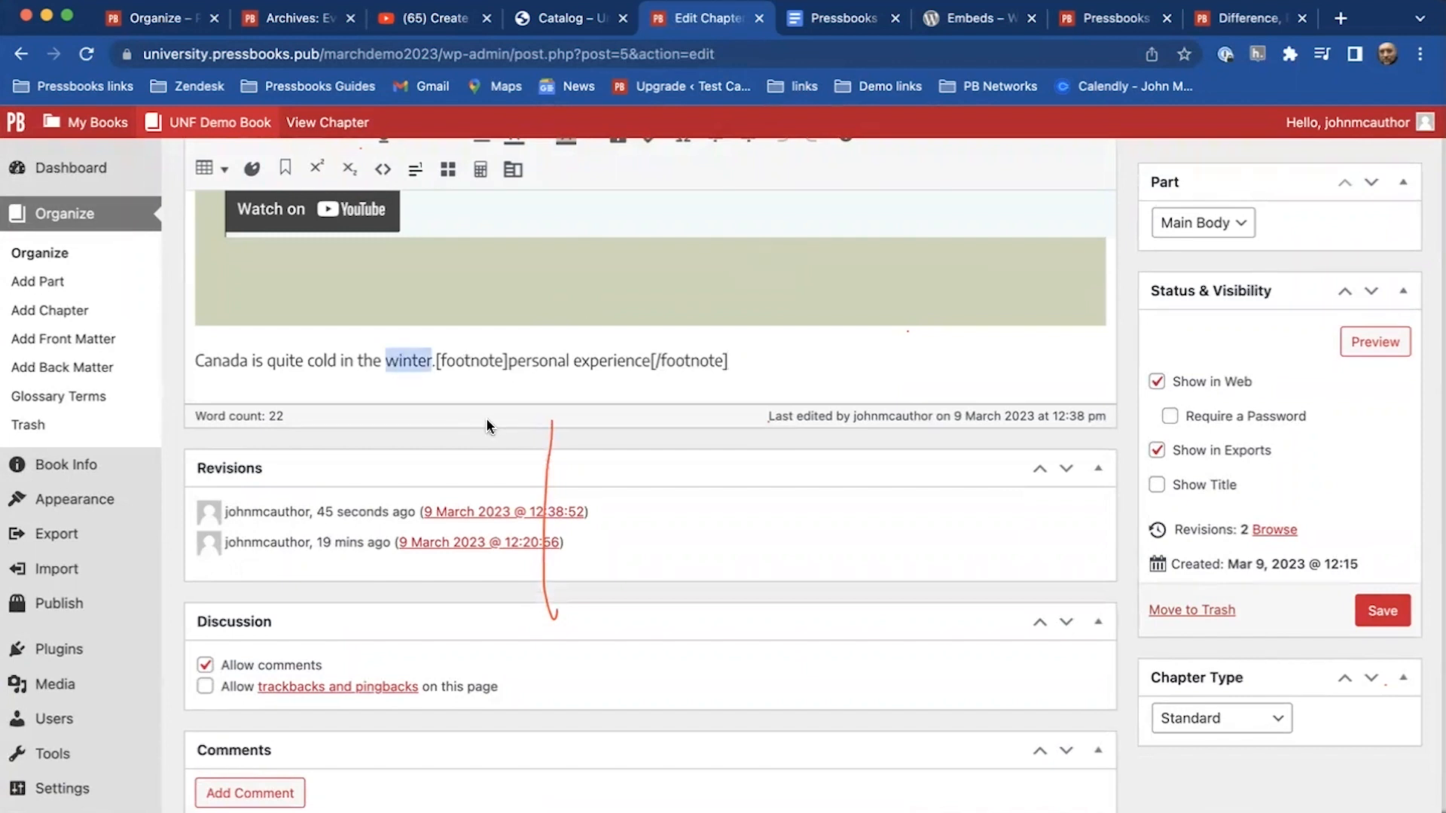
left_click(512, 172)
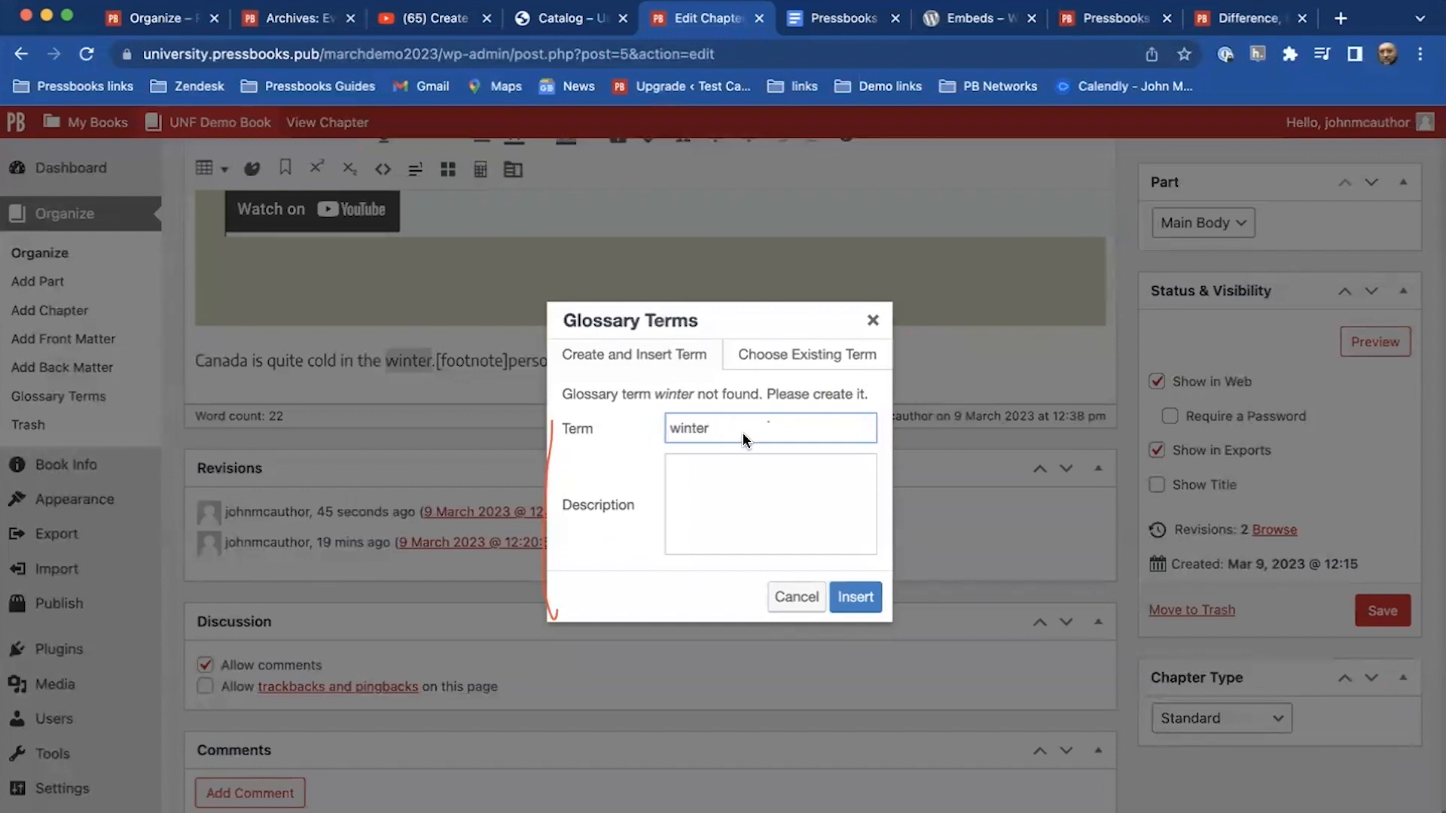
left_click(710, 471)
type("Seaso")
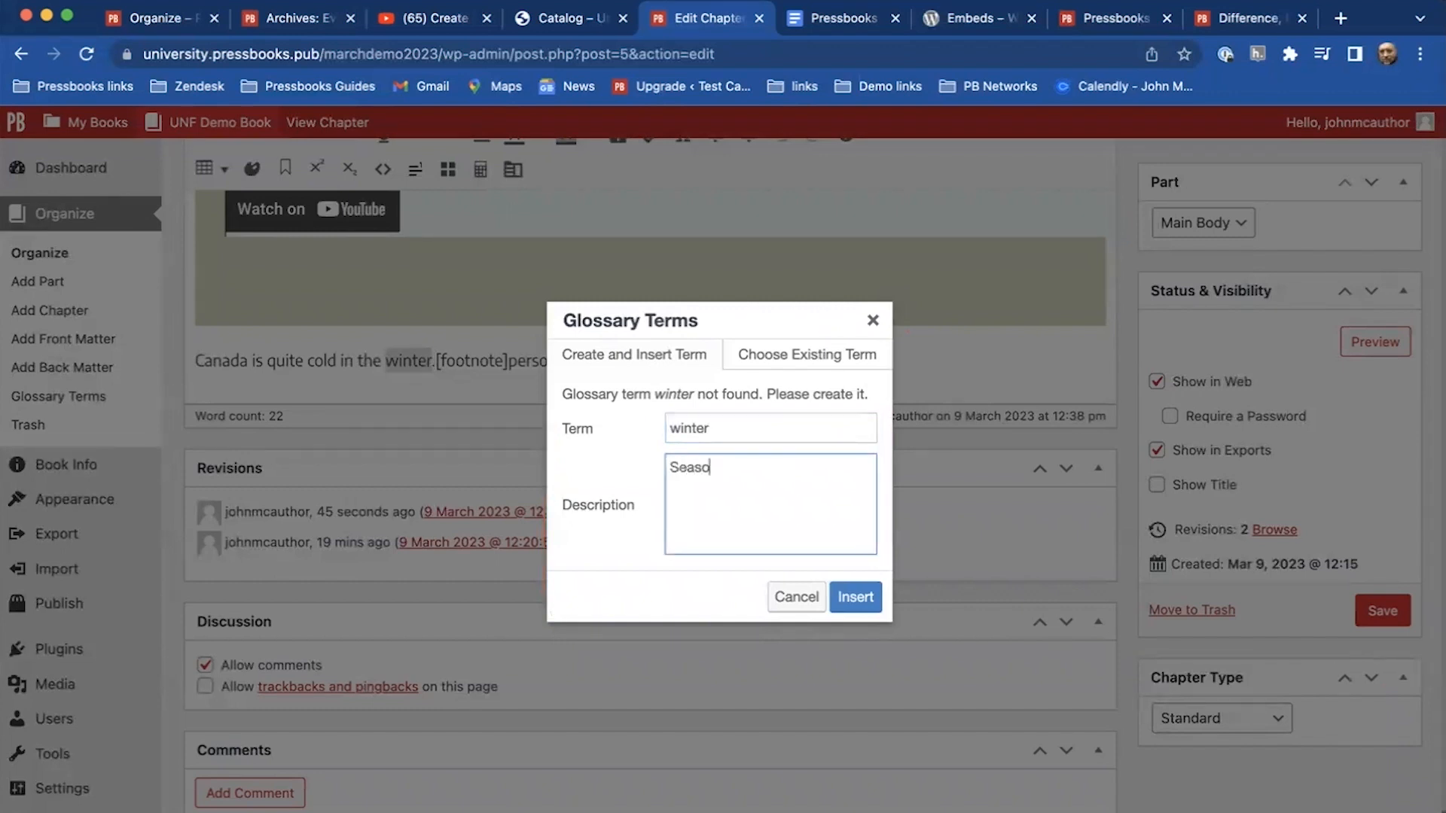
type("n after fall")
left_click(843, 595)
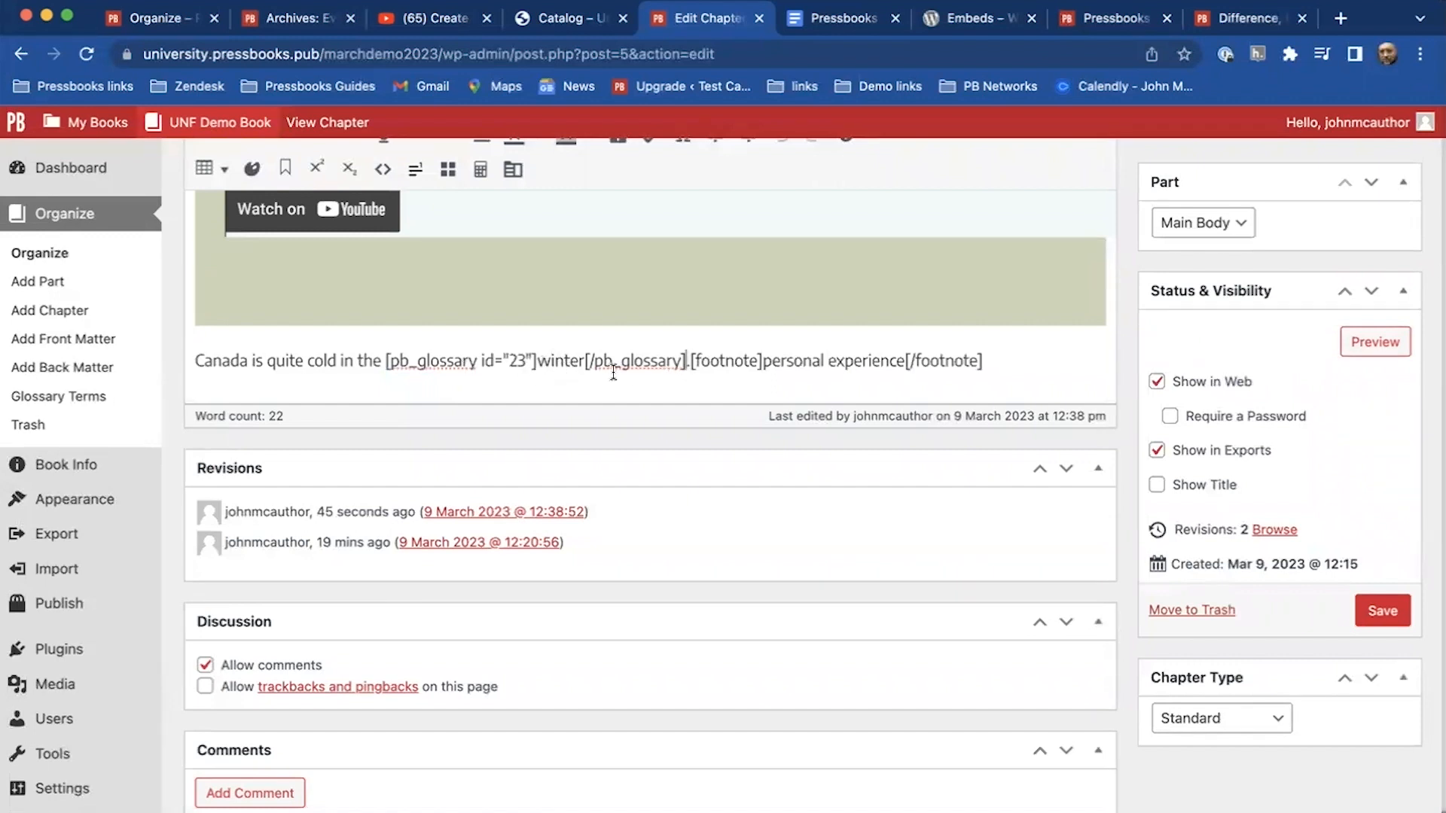
Insert the existing glossary term "winter" on a new line a few blank lines below the Canada sentence.
scroll(610, 372, "up", 2)
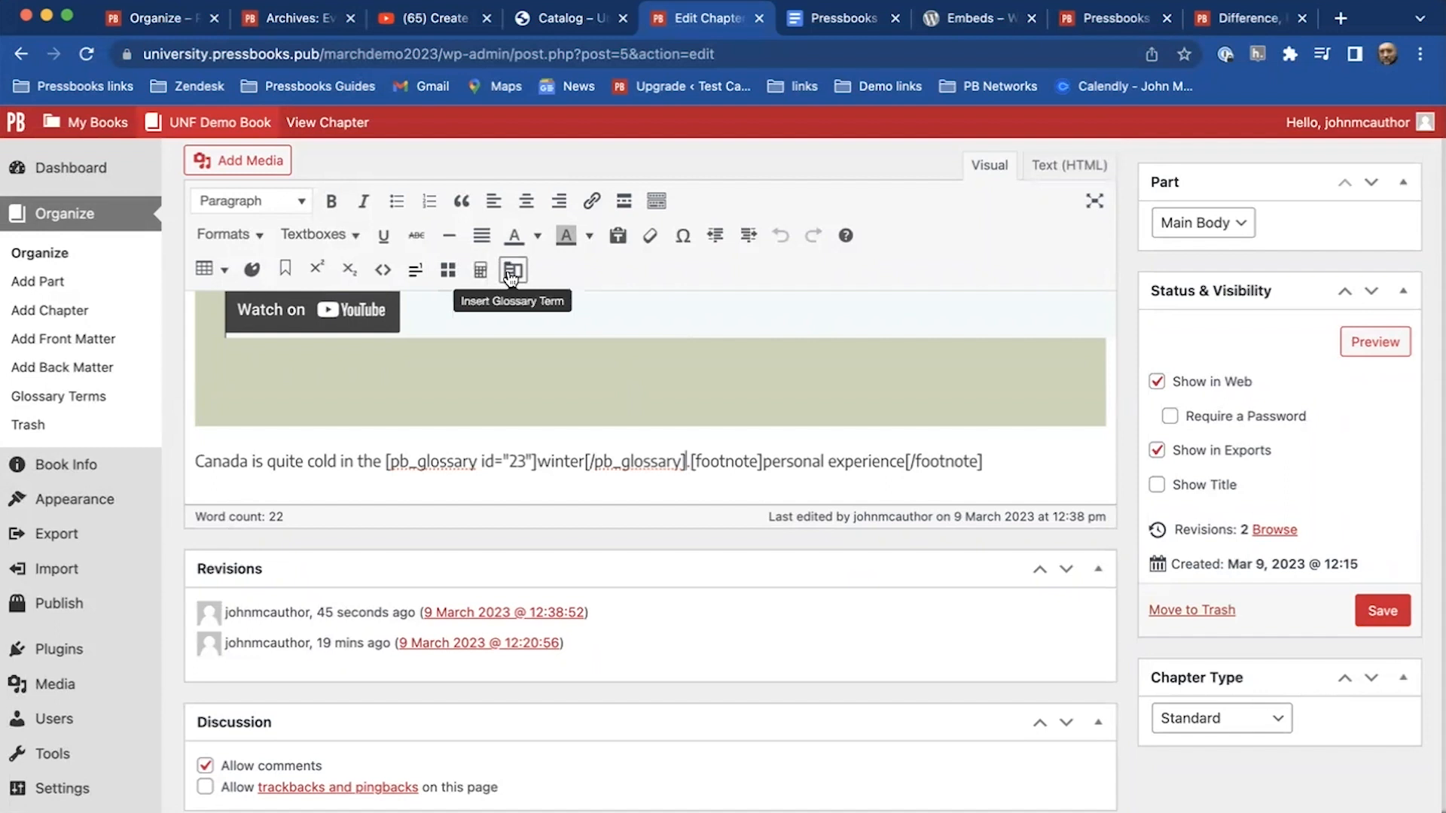
left_click(1040, 467)
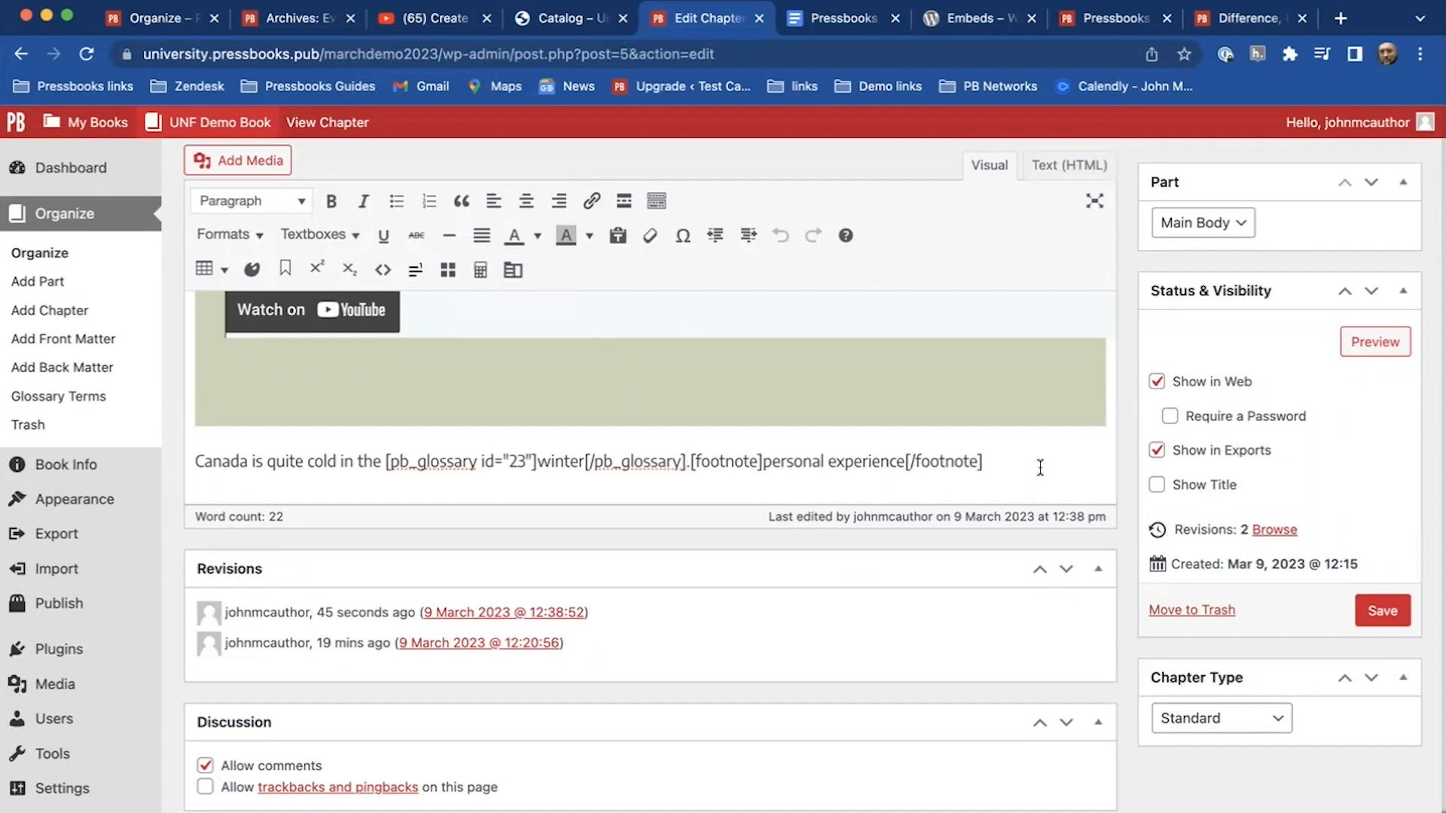
key("Return")
key("Return")
key("Return")
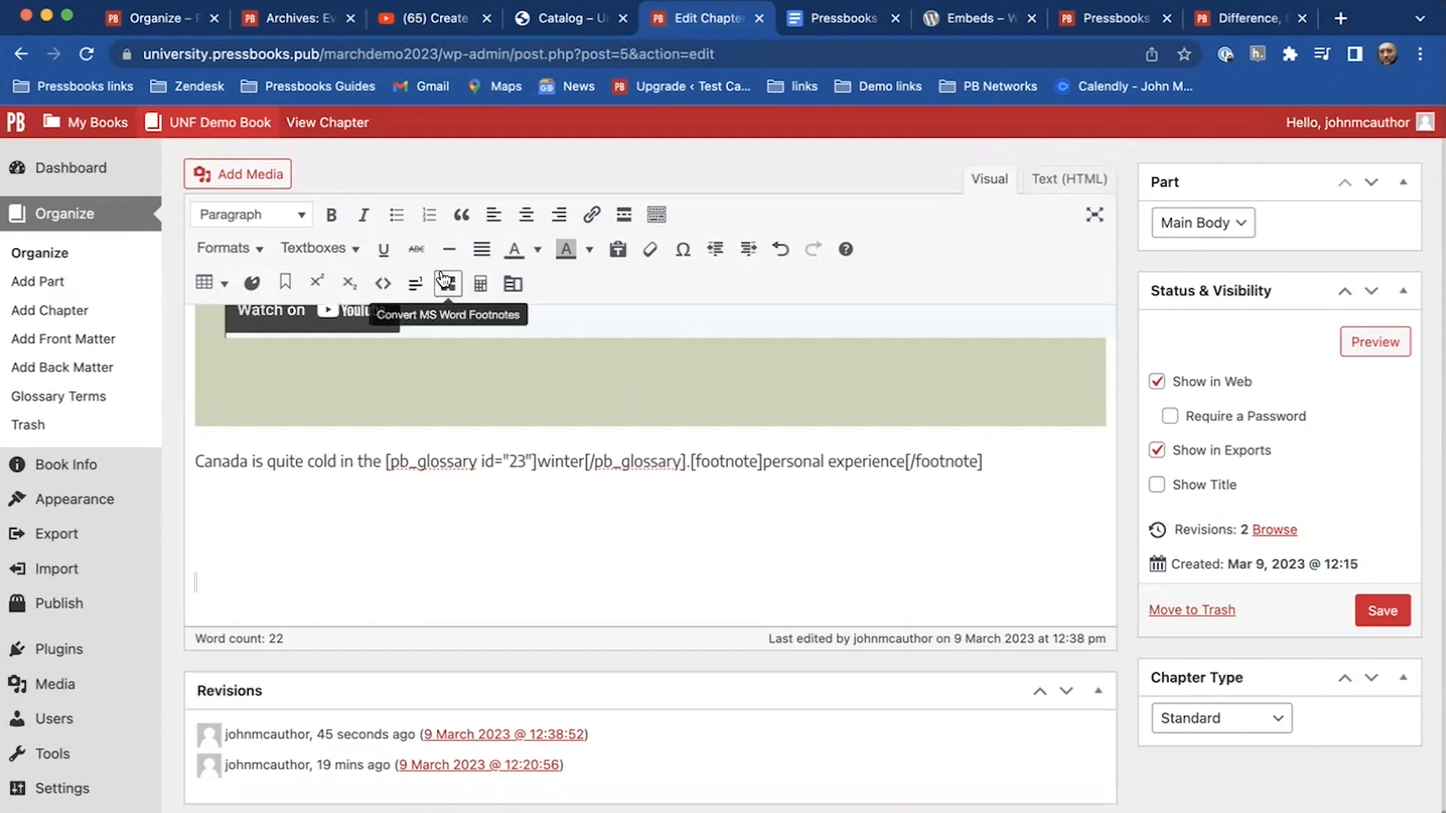
left_click(513, 285)
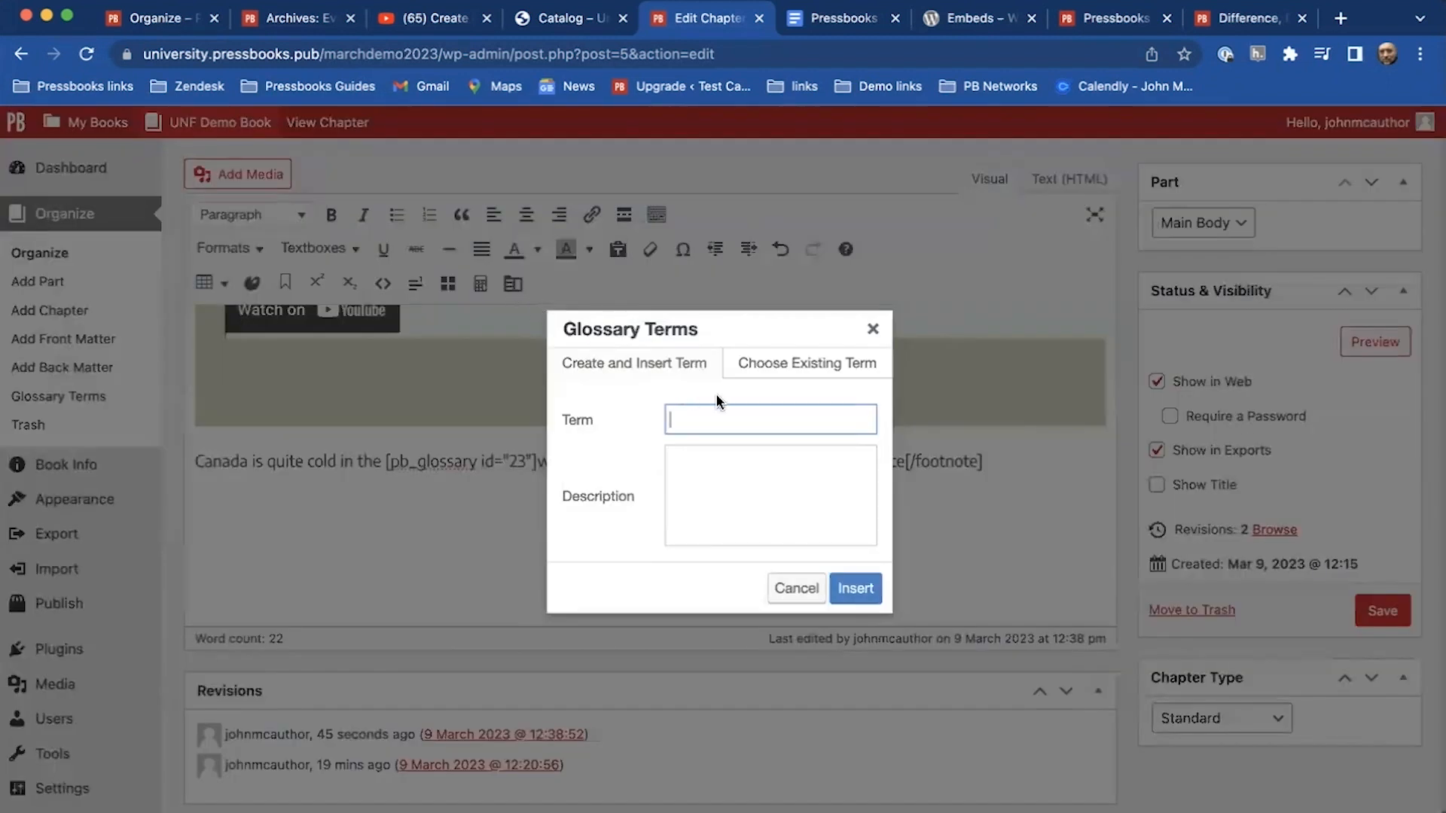
left_click(776, 372)
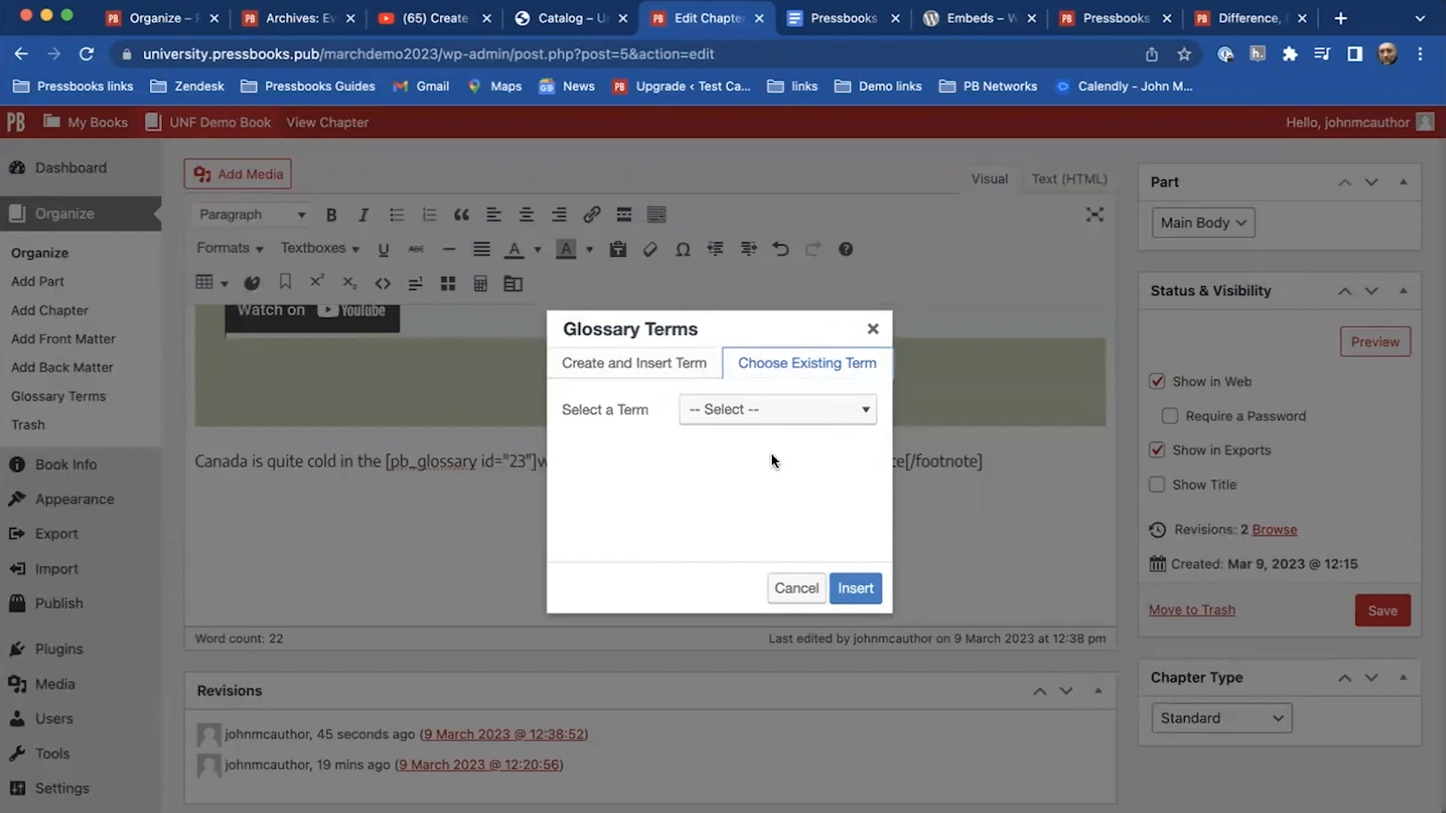
left_click(852, 410)
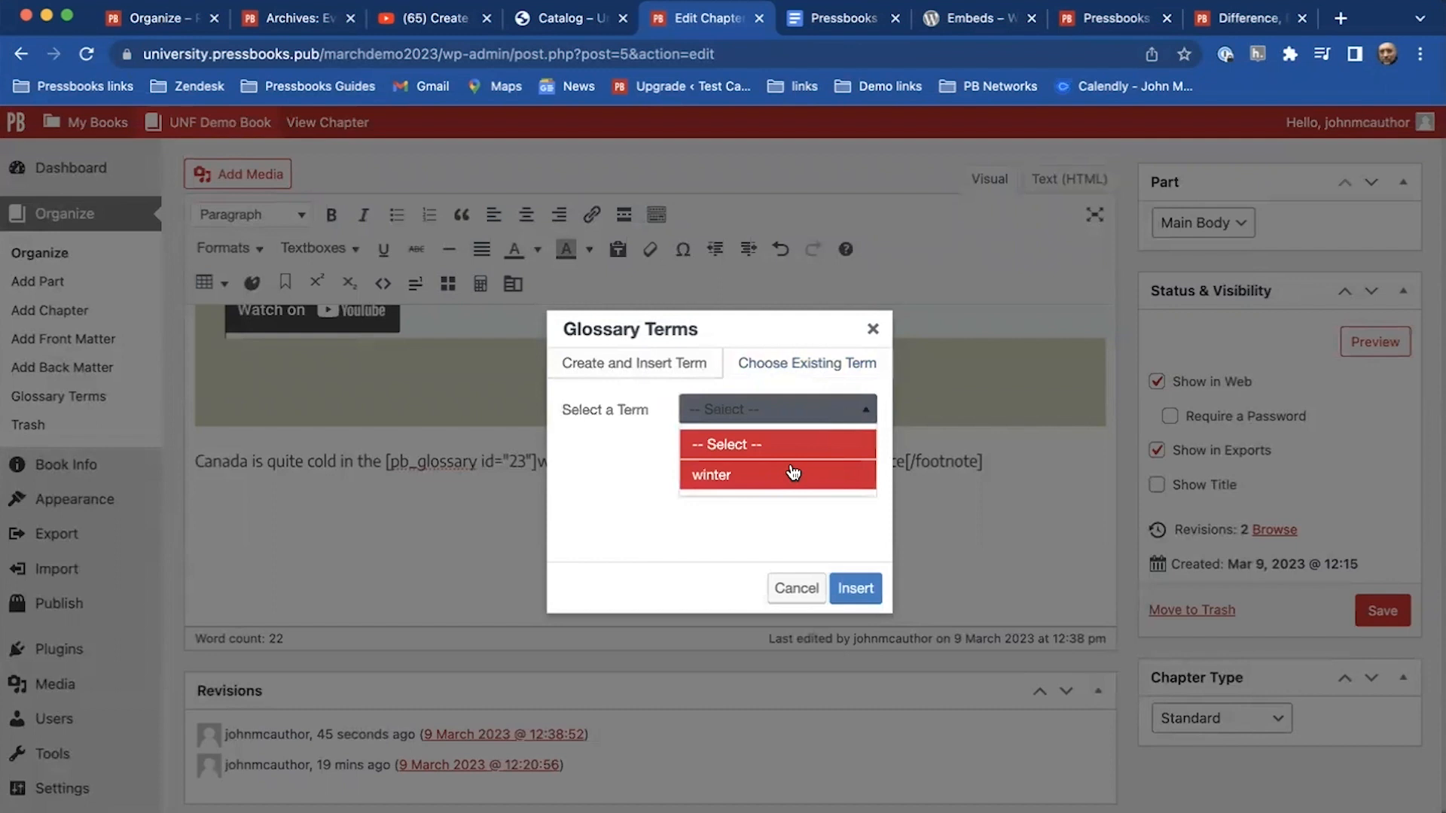
left_click(792, 473)
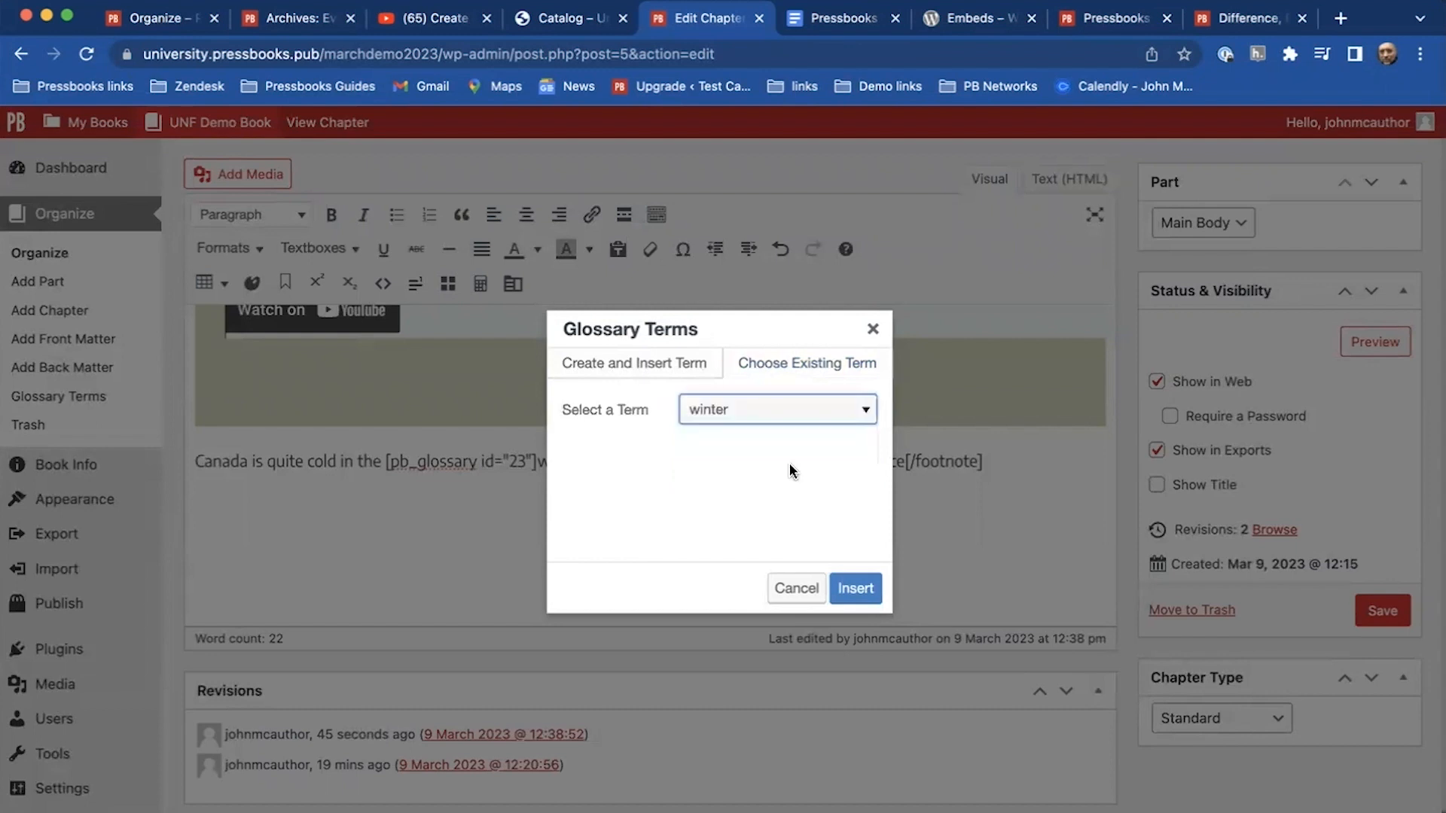
left_click(855, 589)
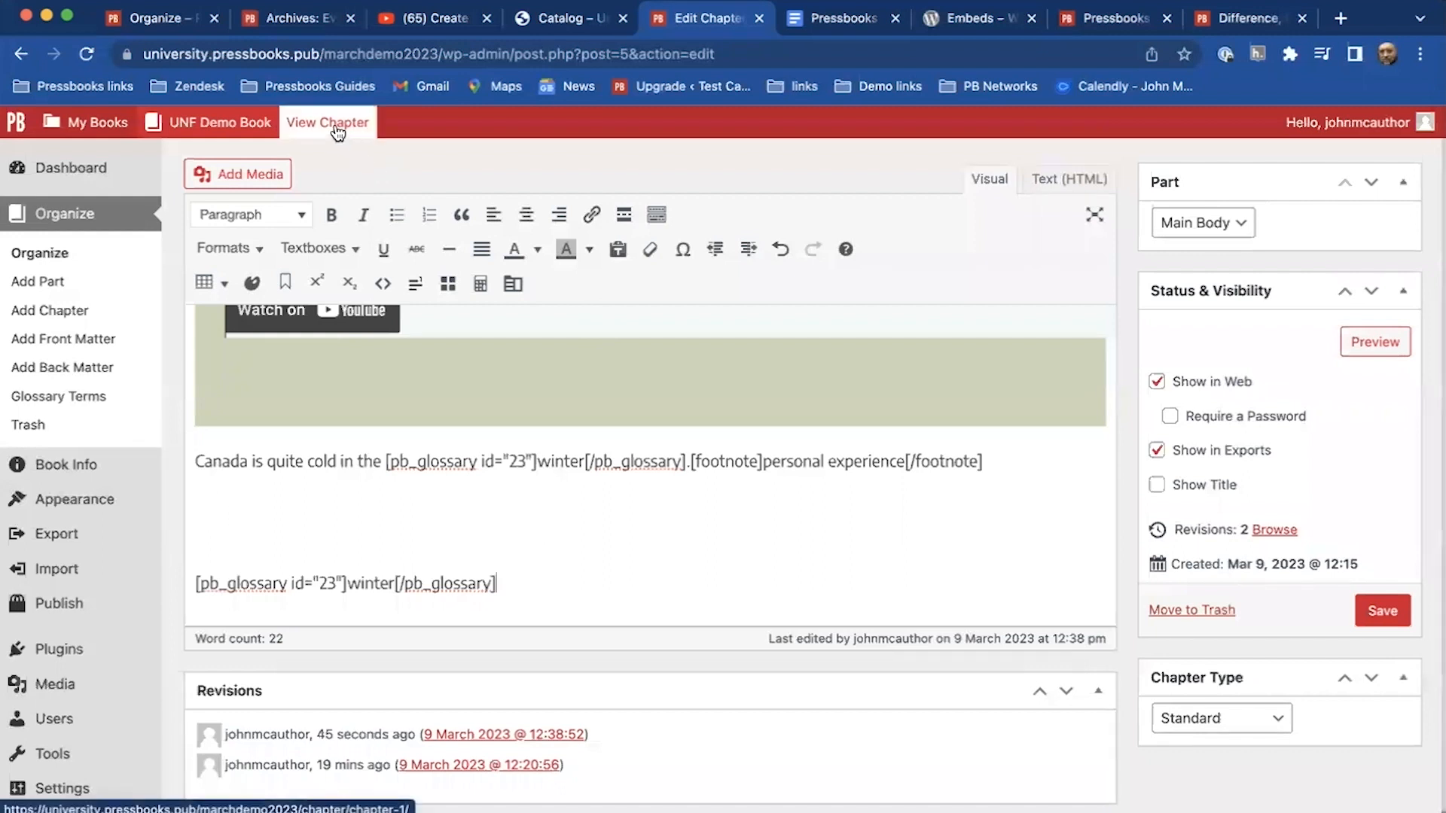
Save the chapter, and show the definition of "winter" in the Canada sentence on the chapter's web page.
left_click(1383, 612)
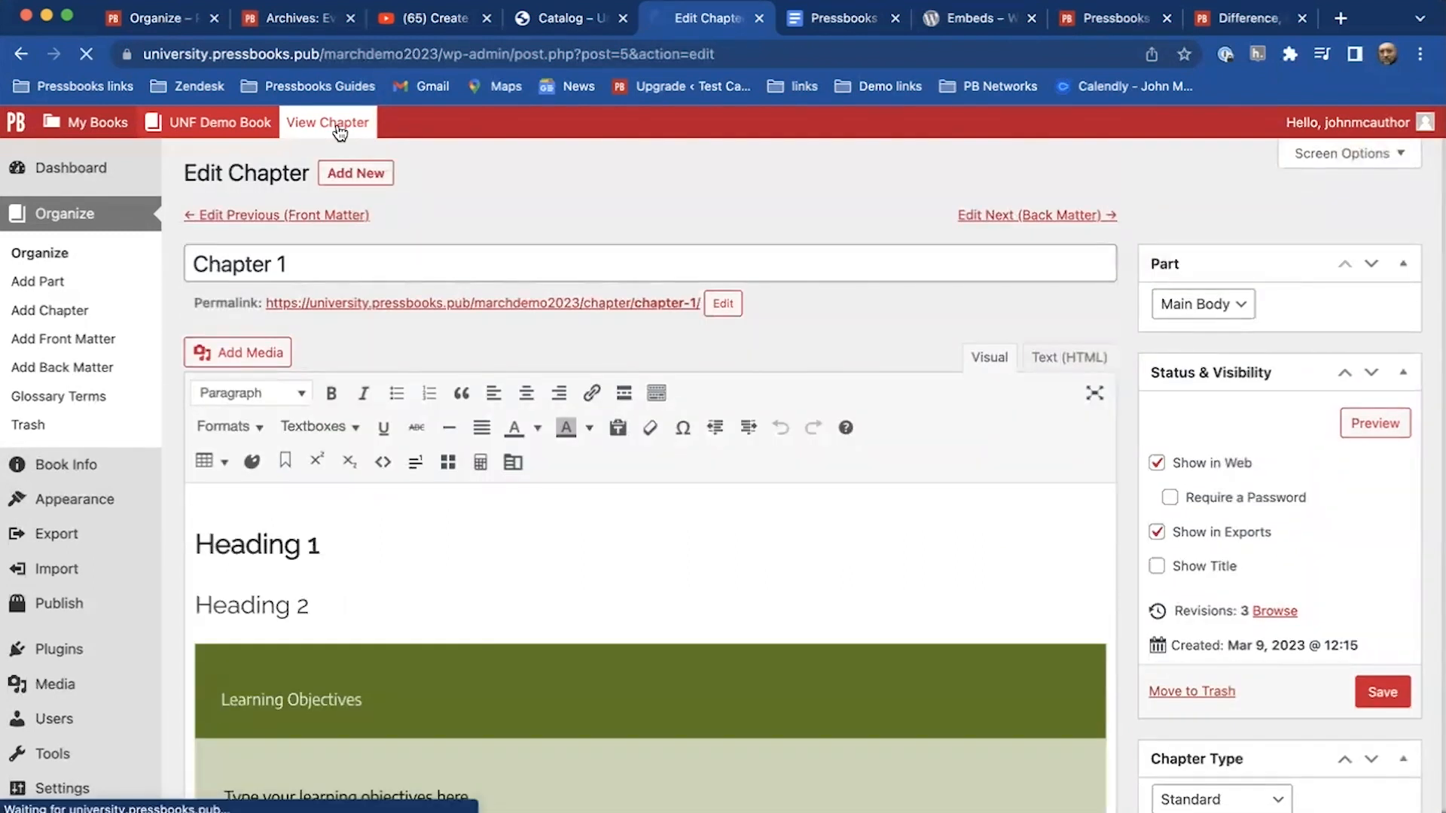
scroll(576, 415, "down", 5)
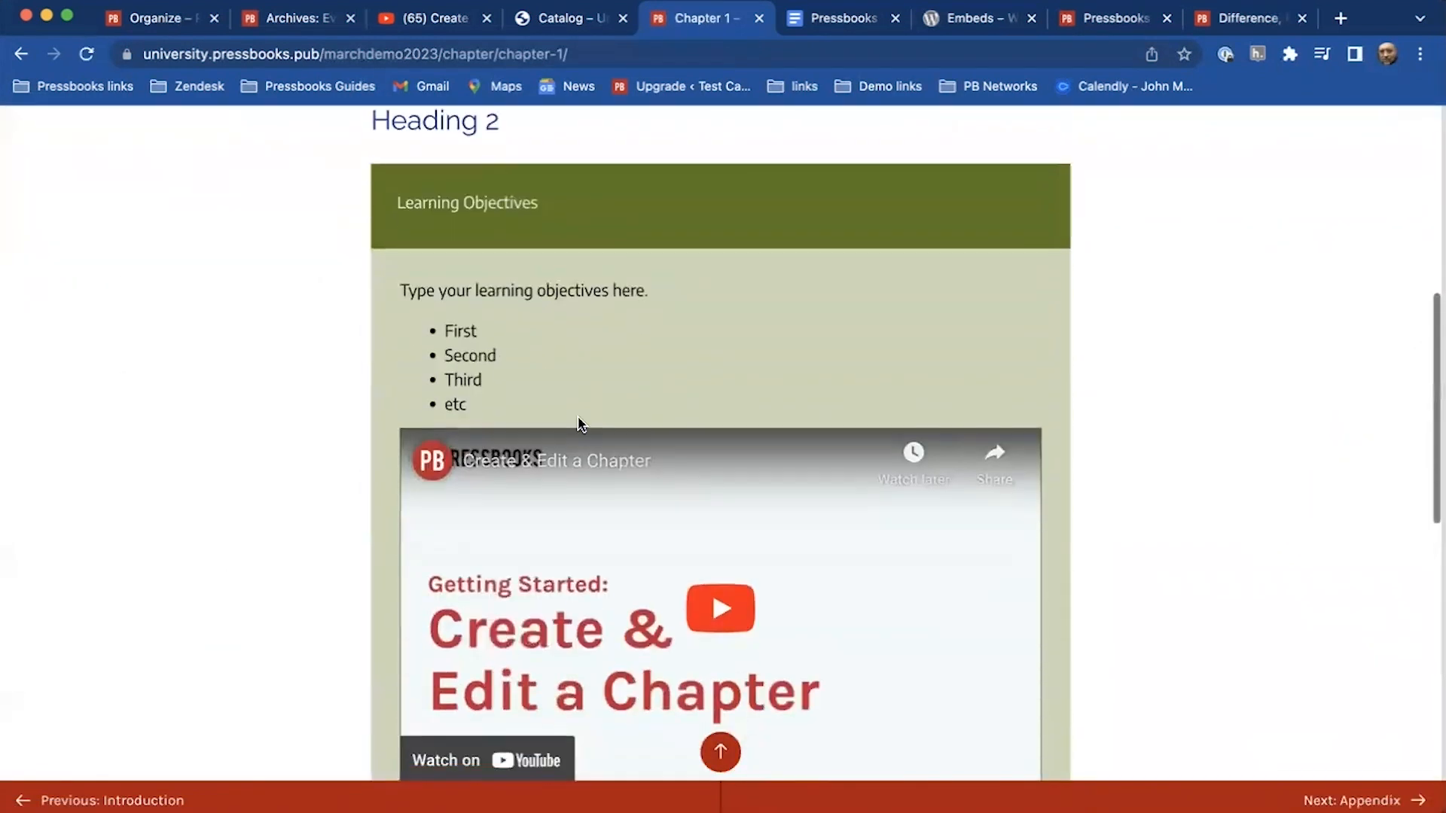
scroll(580, 424, "down", 8)
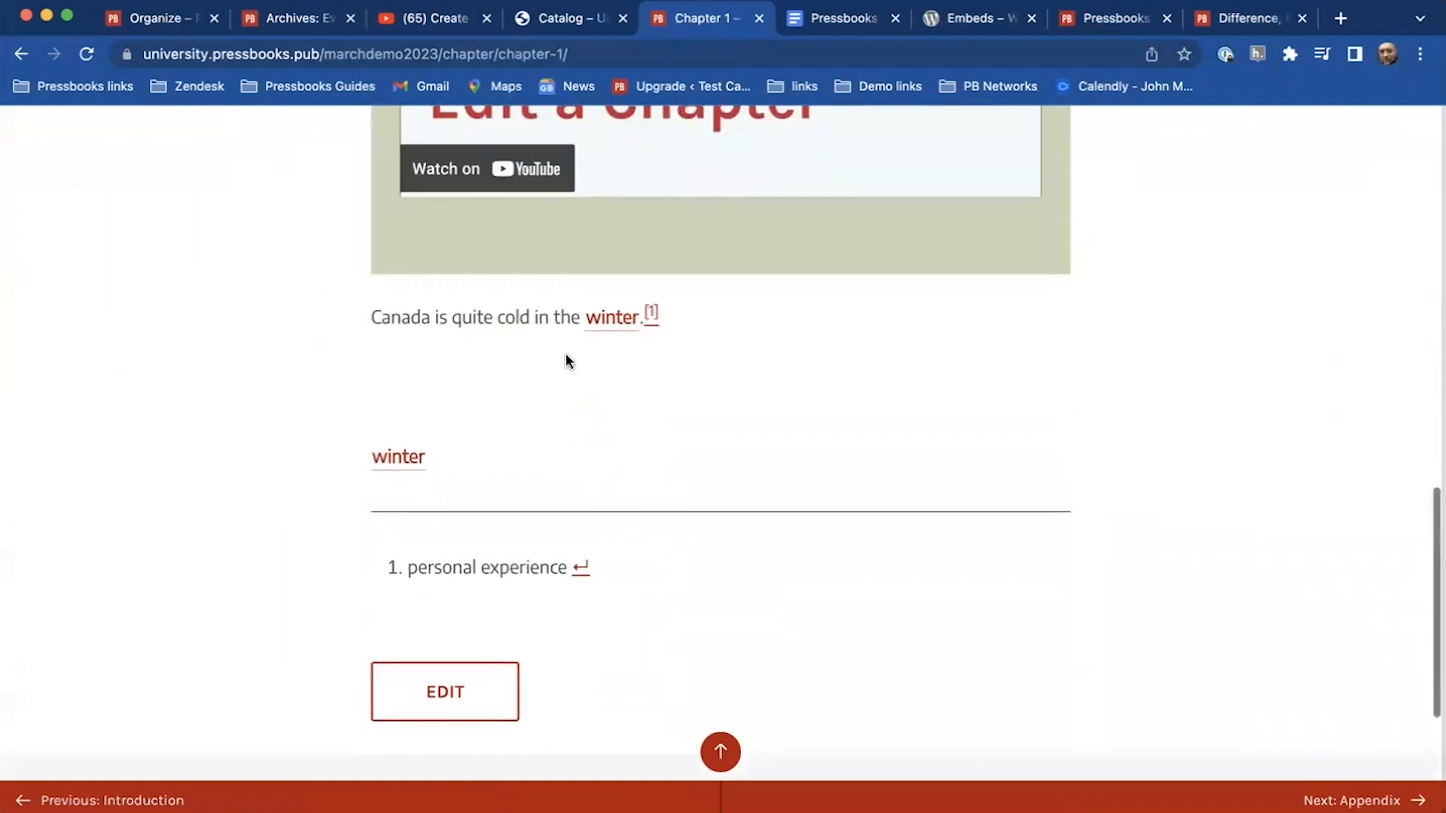
left_click(603, 318)
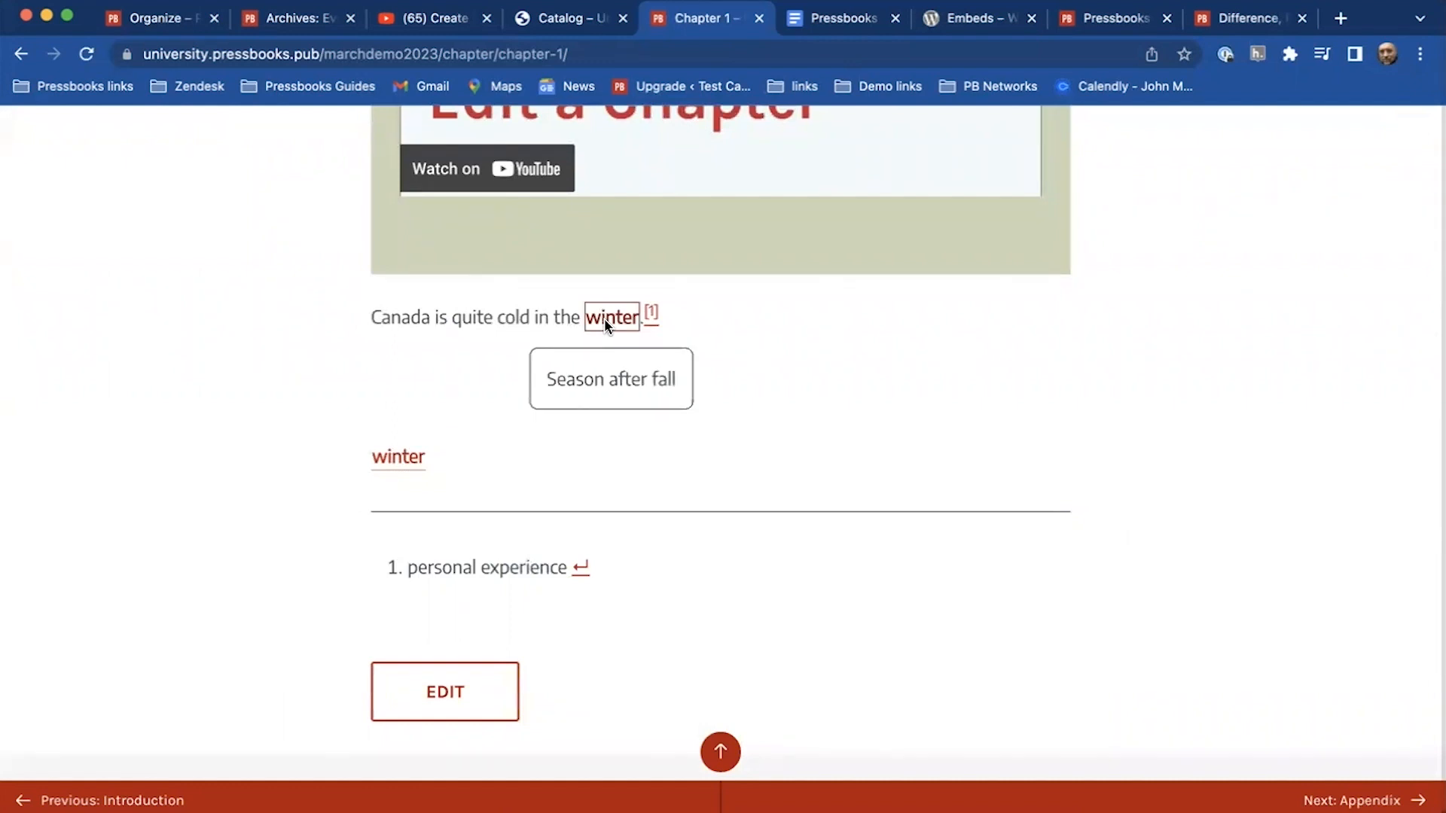
Return to the book's admin area and open the Organize page listing its parts and chapters.
scroll(610, 324, "up", 15)
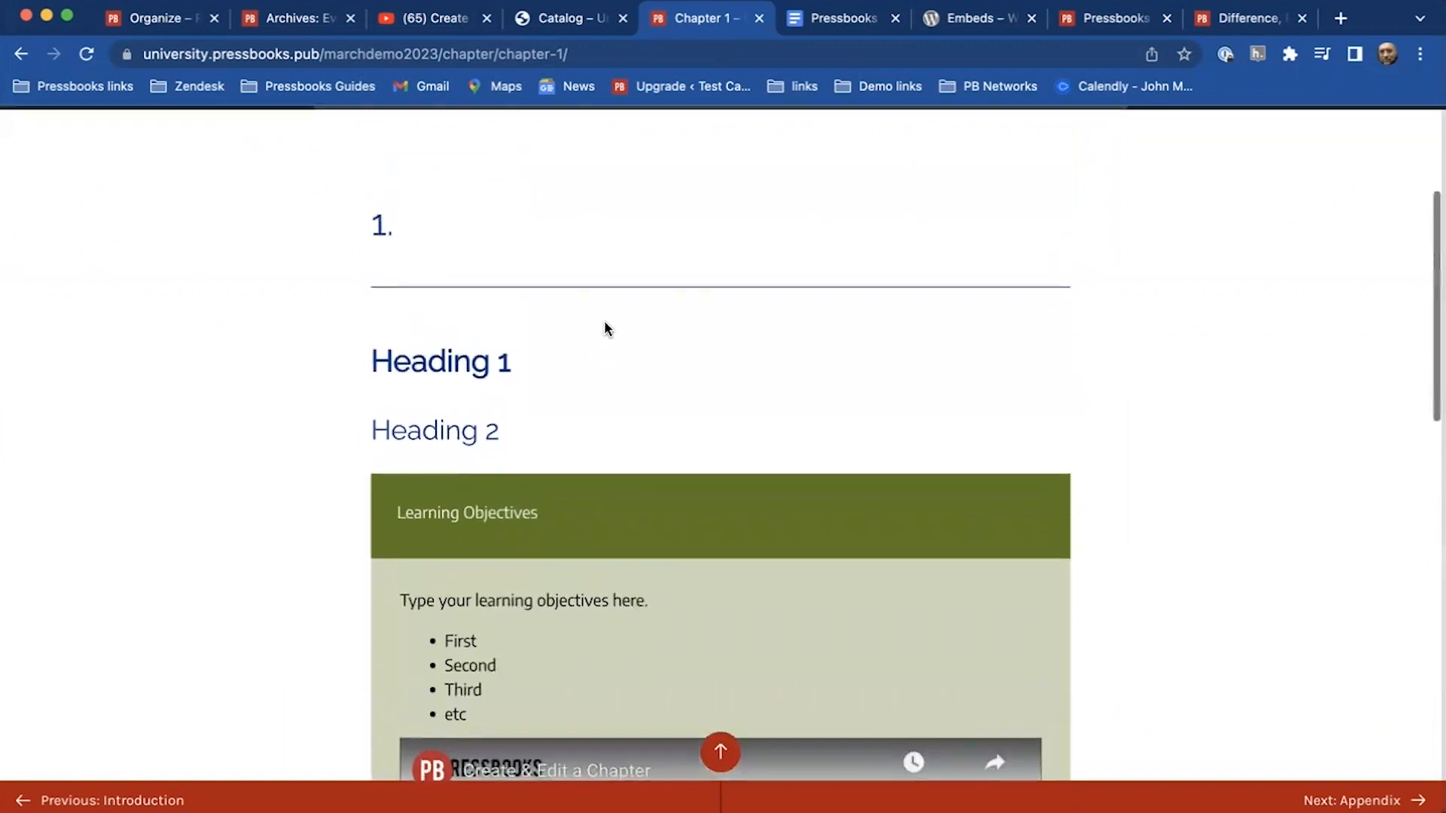
left_click(1098, 181)
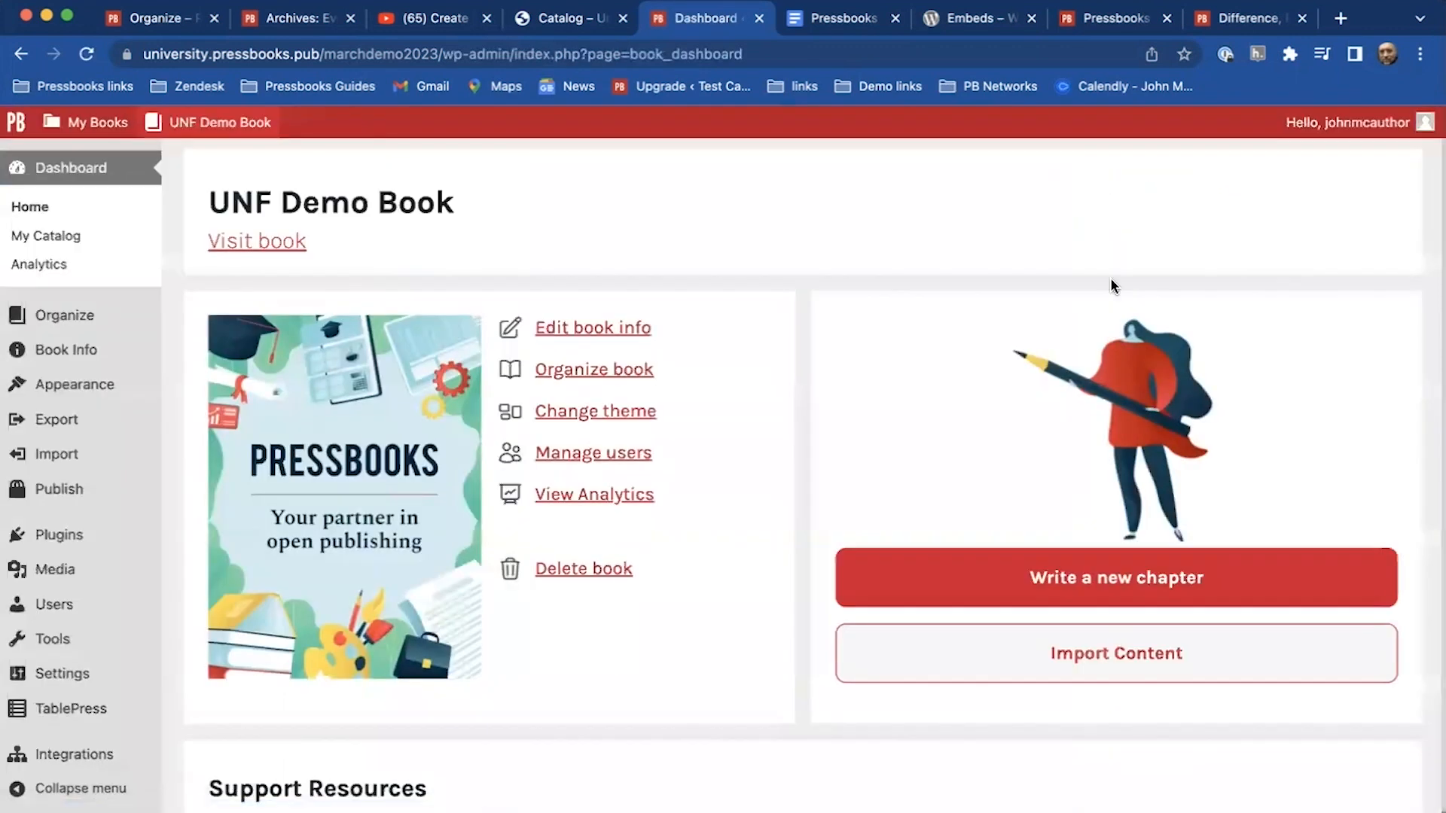
mouse_move(91, 345)
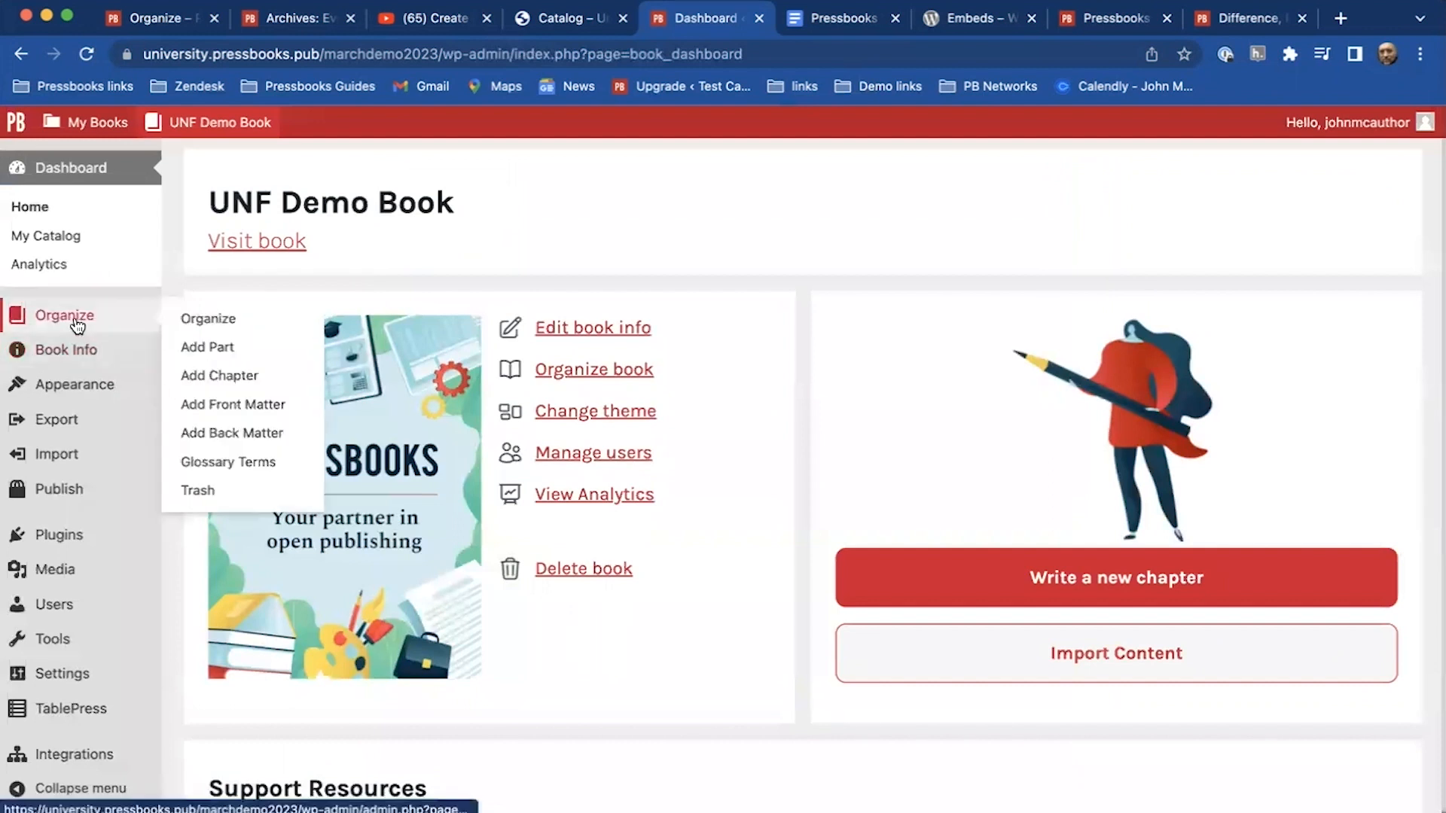
left_click(77, 324)
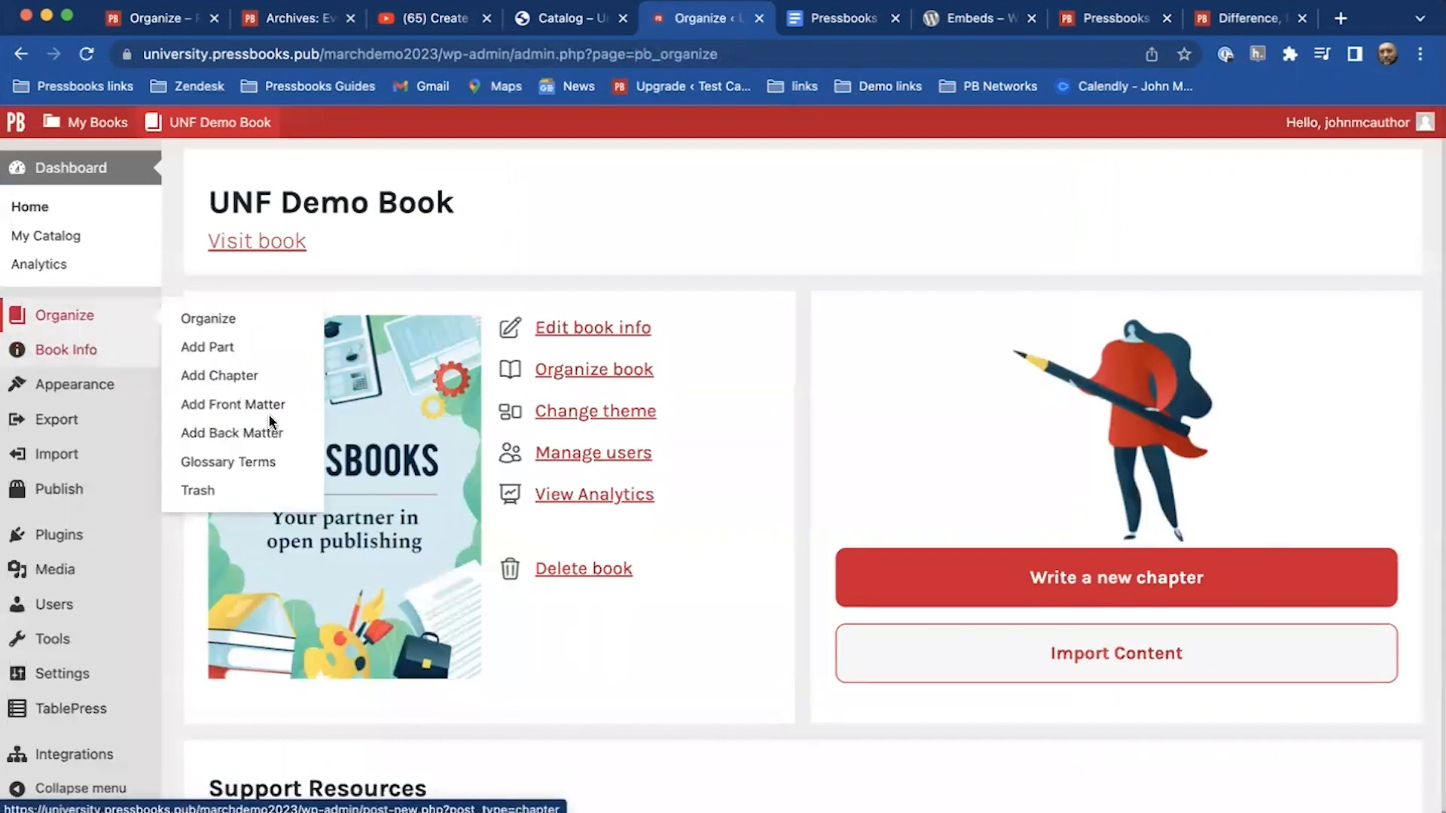
scroll(270, 411, "down", 2)
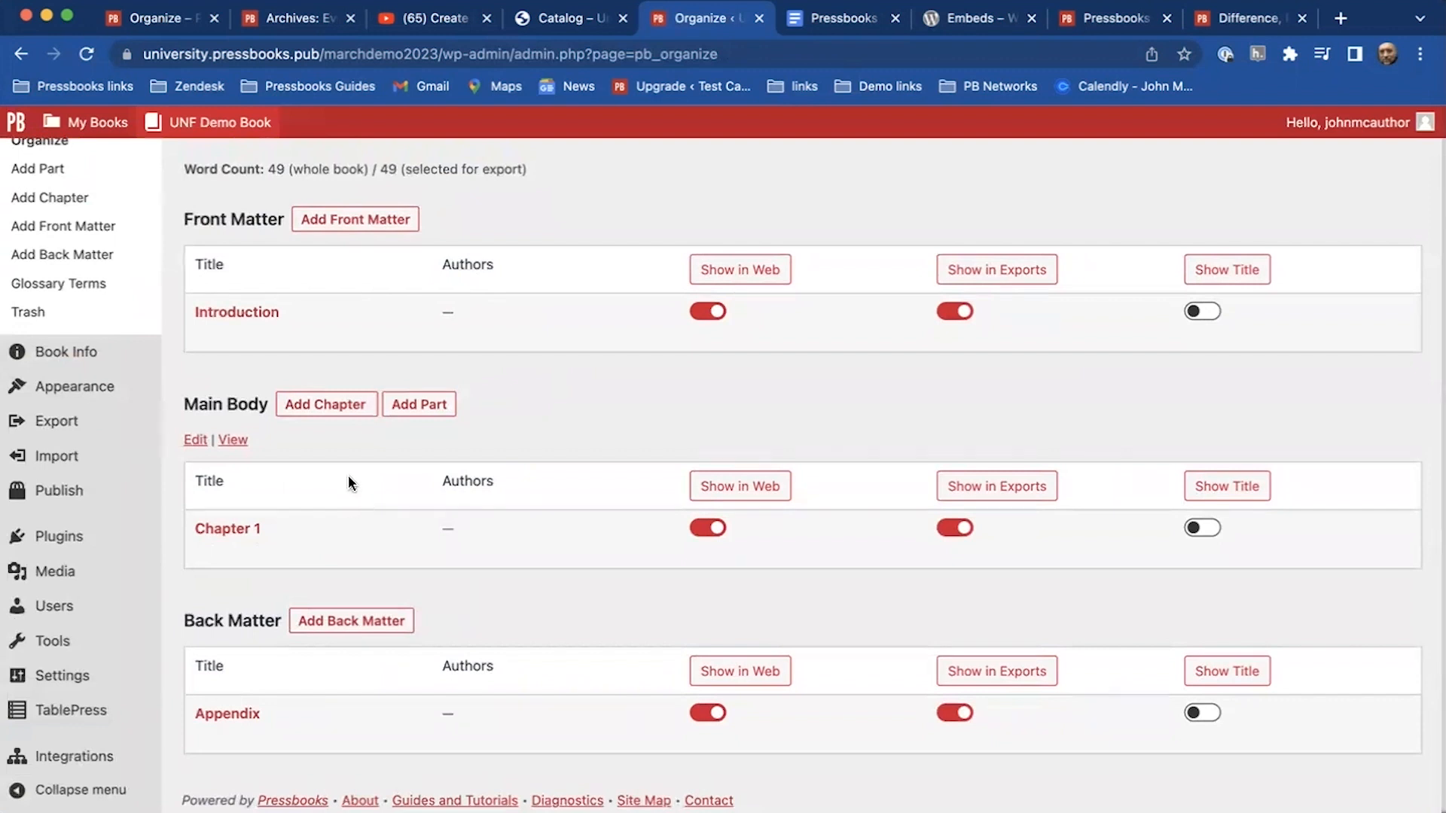
Add a new chapter to the Main Body with the title "Chapter 2 - Math".
left_click(325, 408)
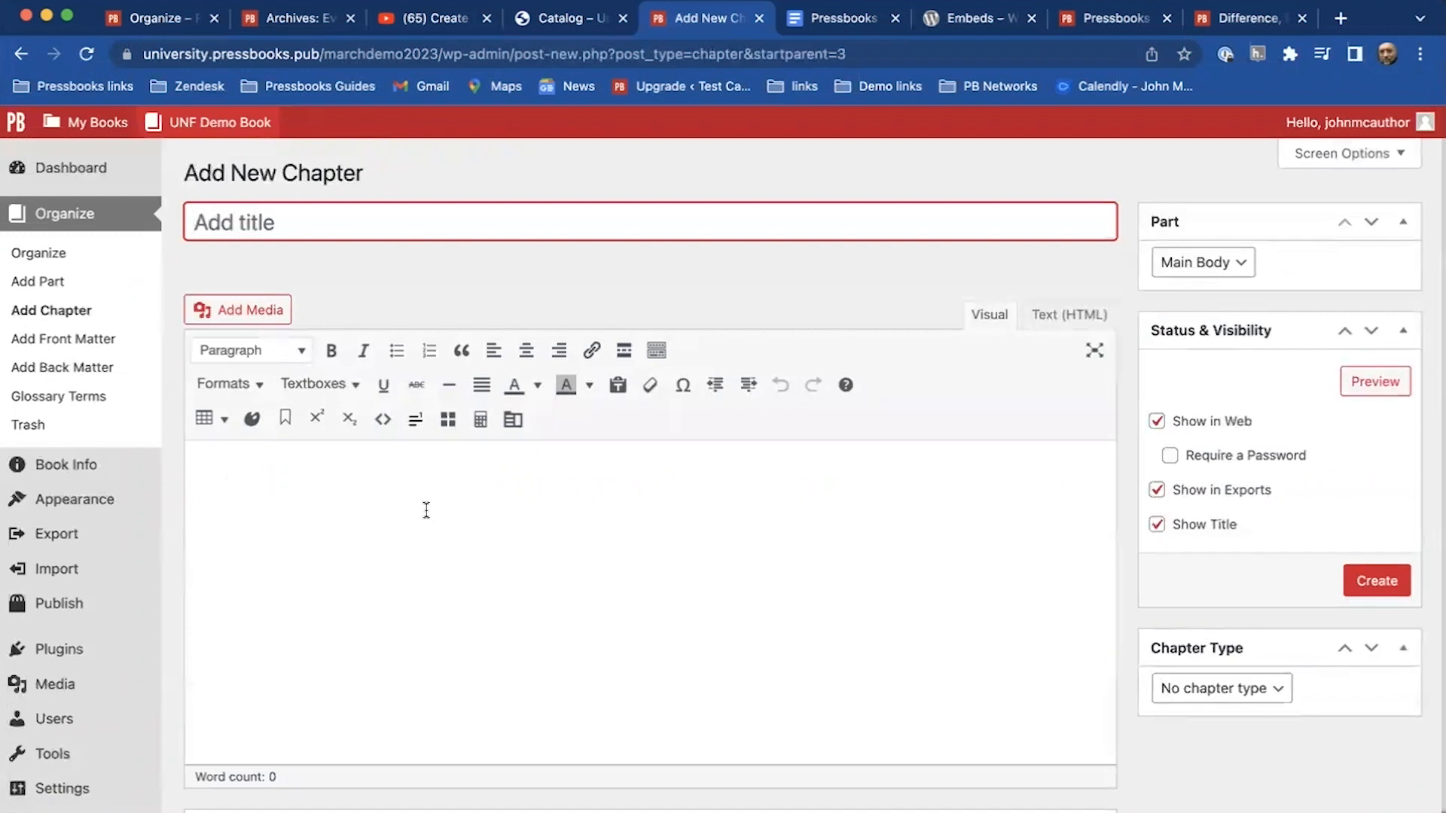
type("Chapter 2")
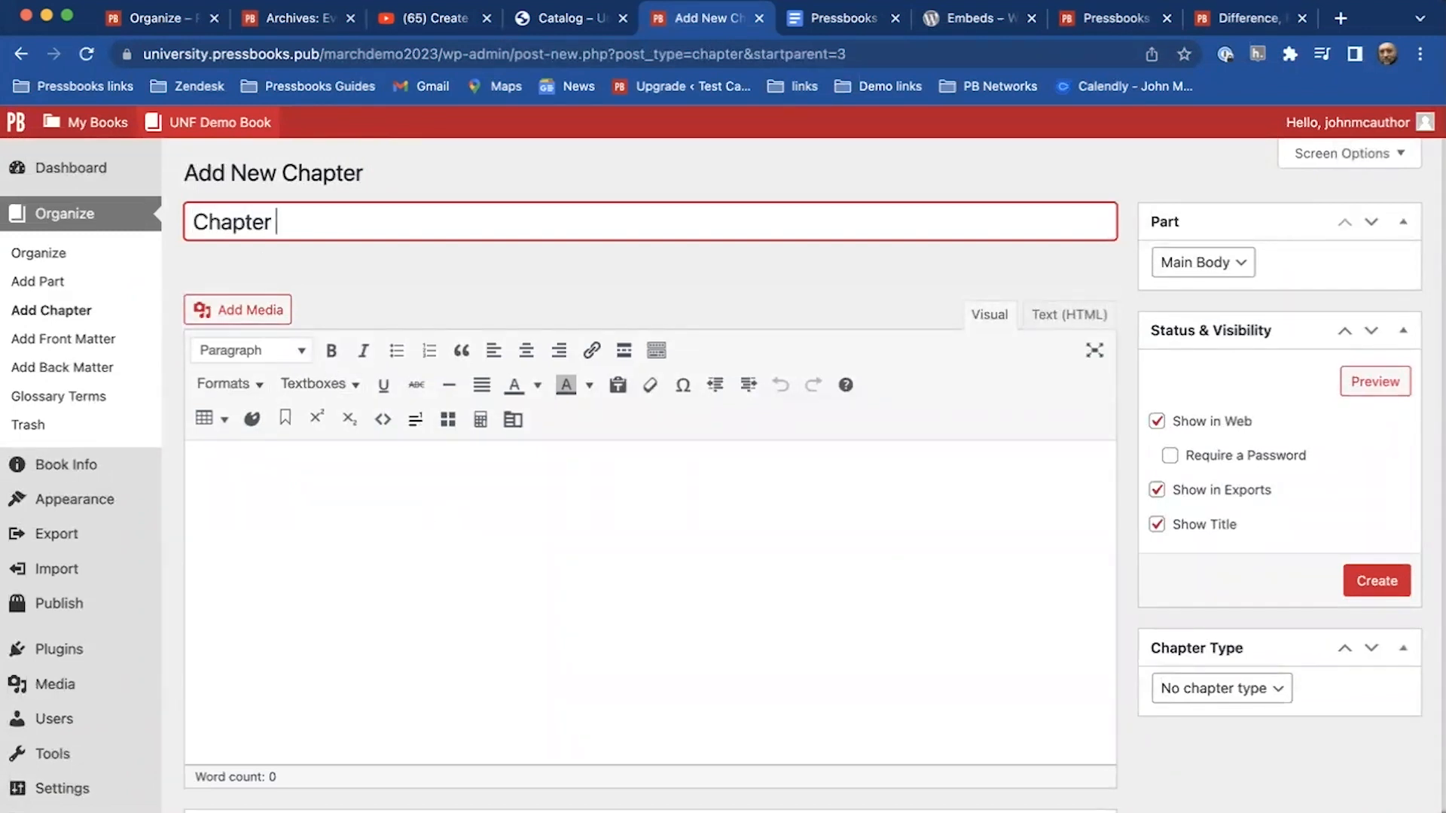
type(" - Math")
Write the formula [latex]a^2+b^2=c^2[/latex] in the body of the new chapter.
left_click(282, 518)
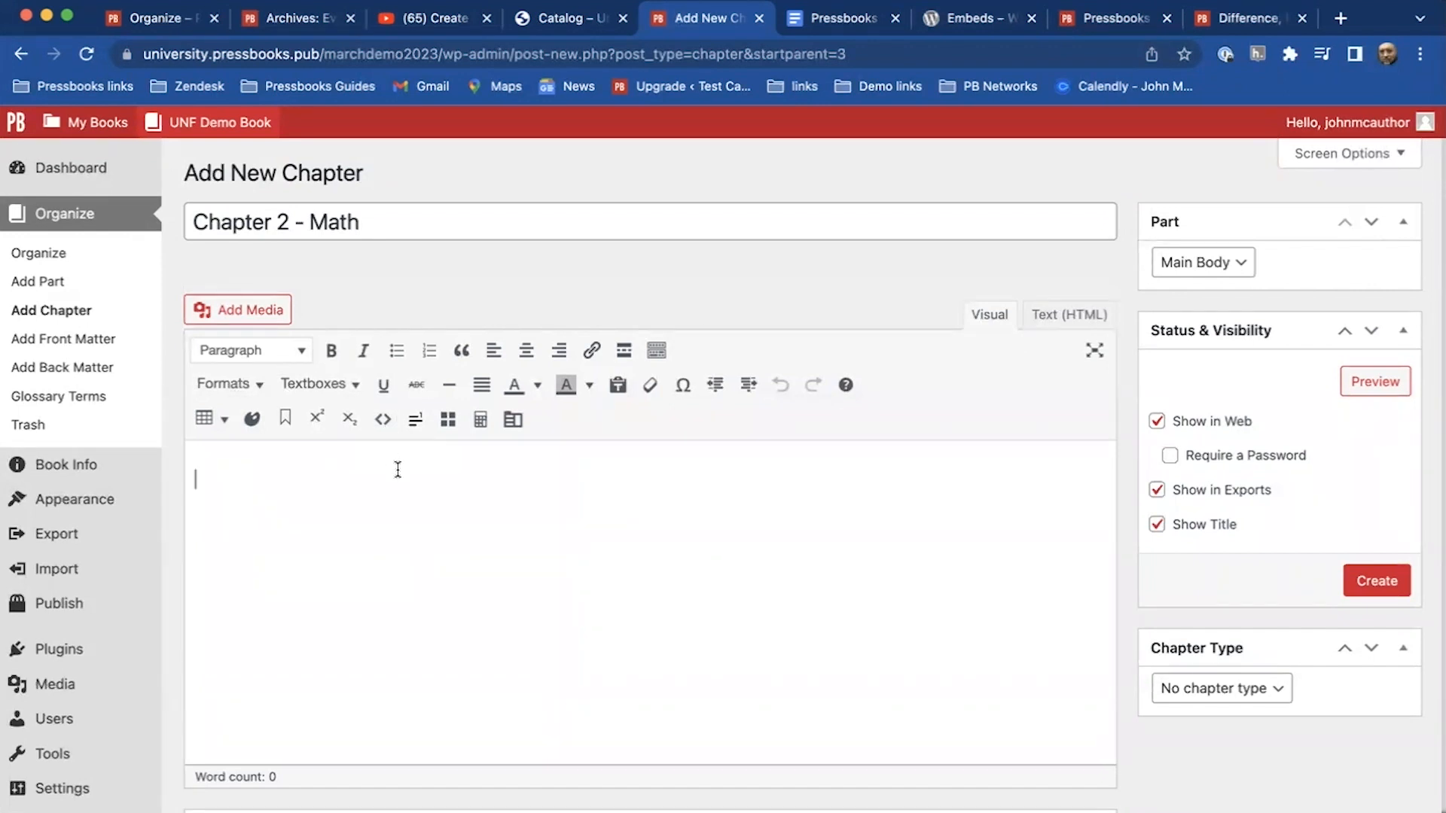
type("L")
key("BackSpace")
type("[LaT")
key("BackSpace")
key("BackSpace")
key("BackSpace")
type("late")
key("BackSpace")
key("BackSpace")
type("tex]a^2+b")
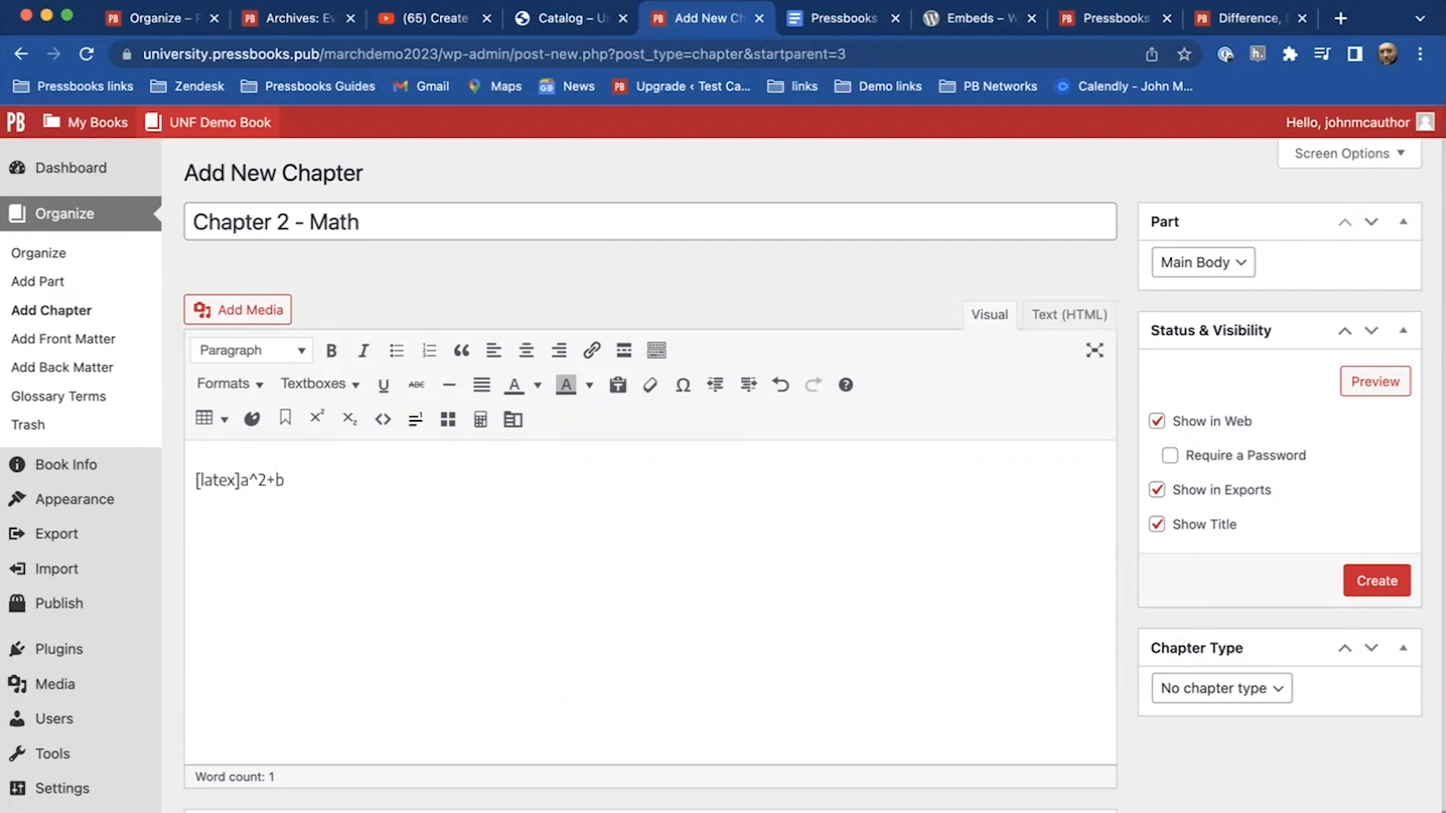
type("^2=c^2[/latex]")
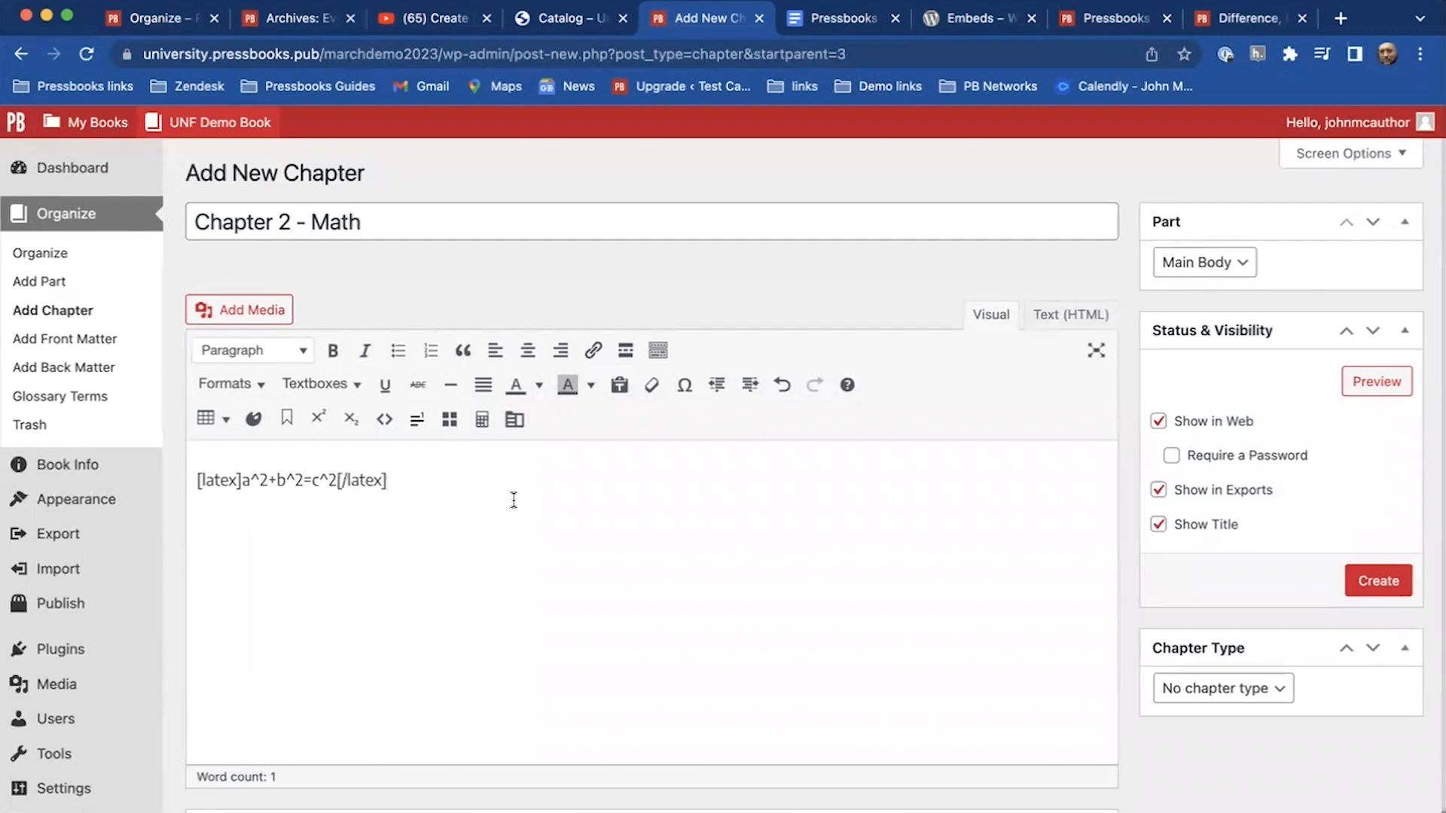
Create and save the Chapter 2 - Math chapter, and view the formula on its web page.
left_click(1367, 590)
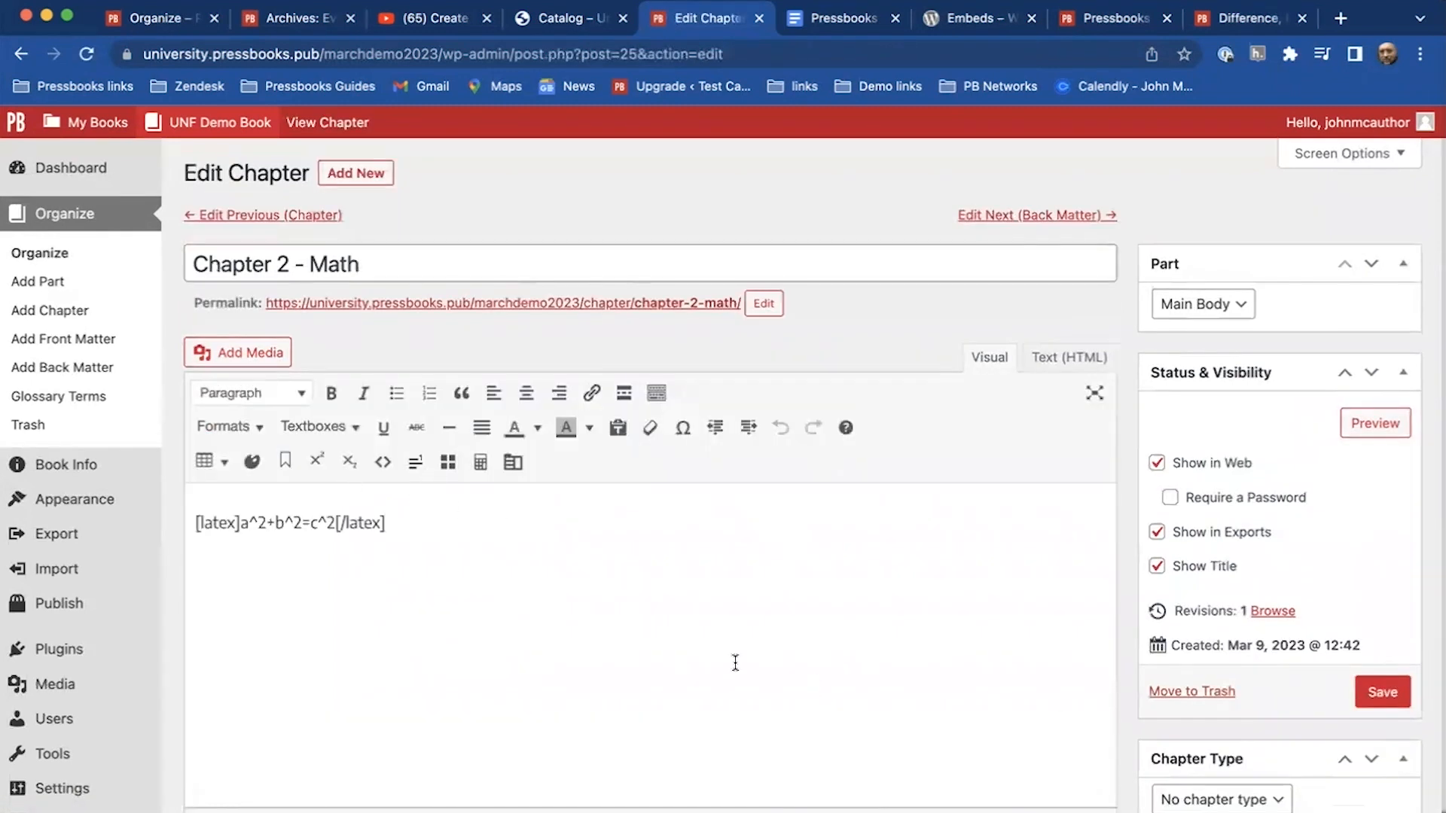
left_click(1396, 694)
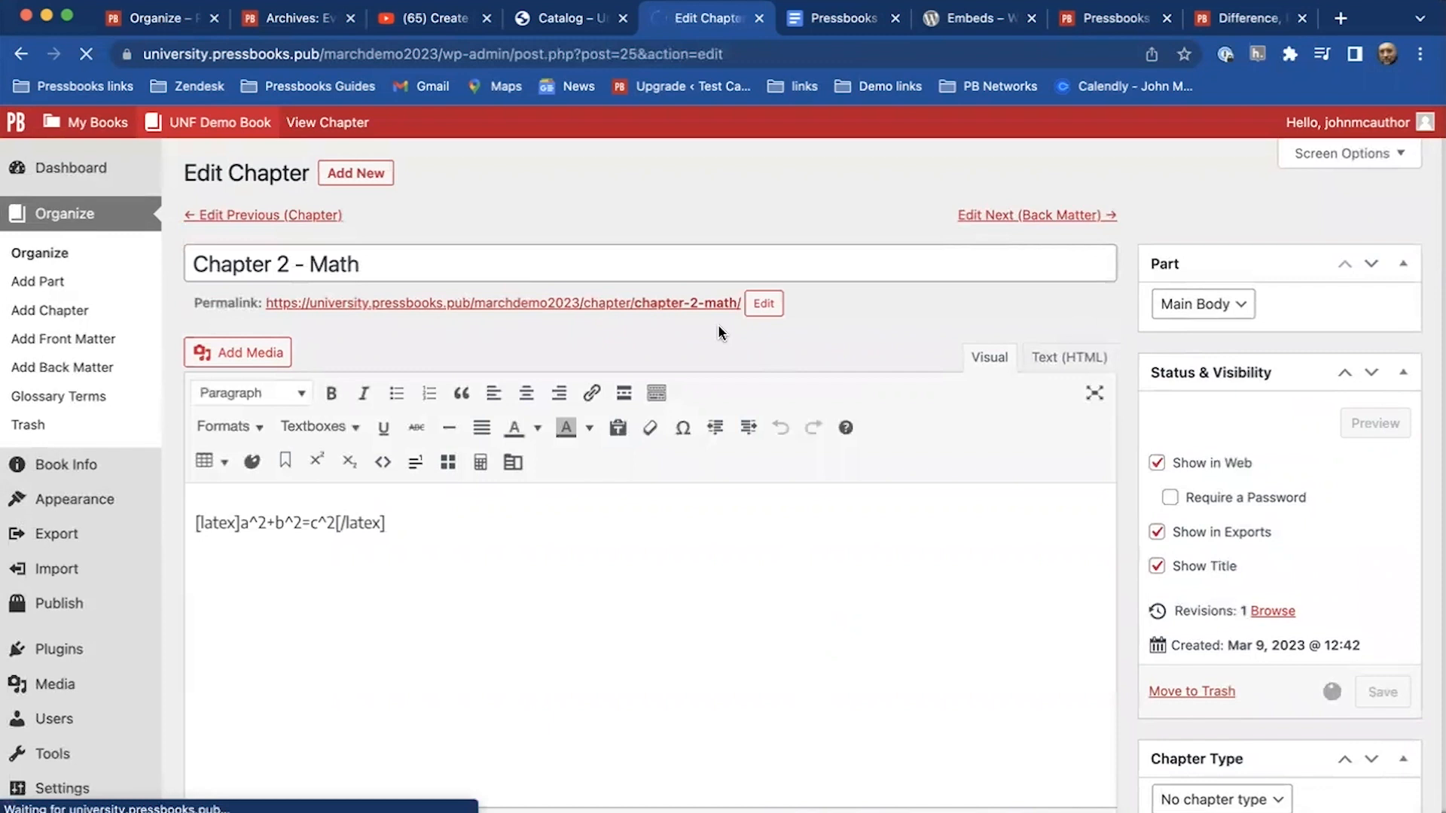
left_click(338, 130)
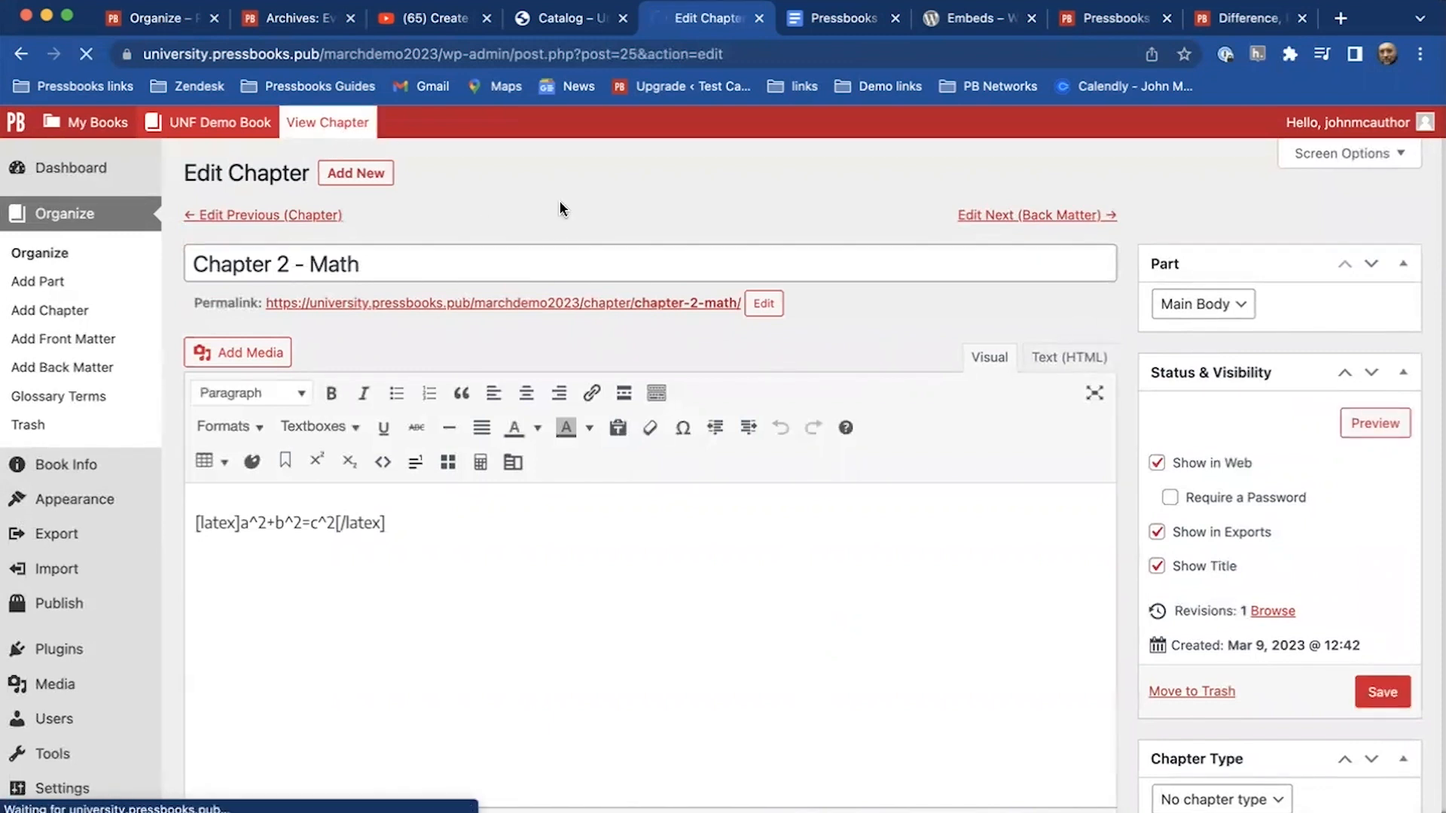
scroll(663, 422, "down", 3)
scroll(678, 420, "down", 2)
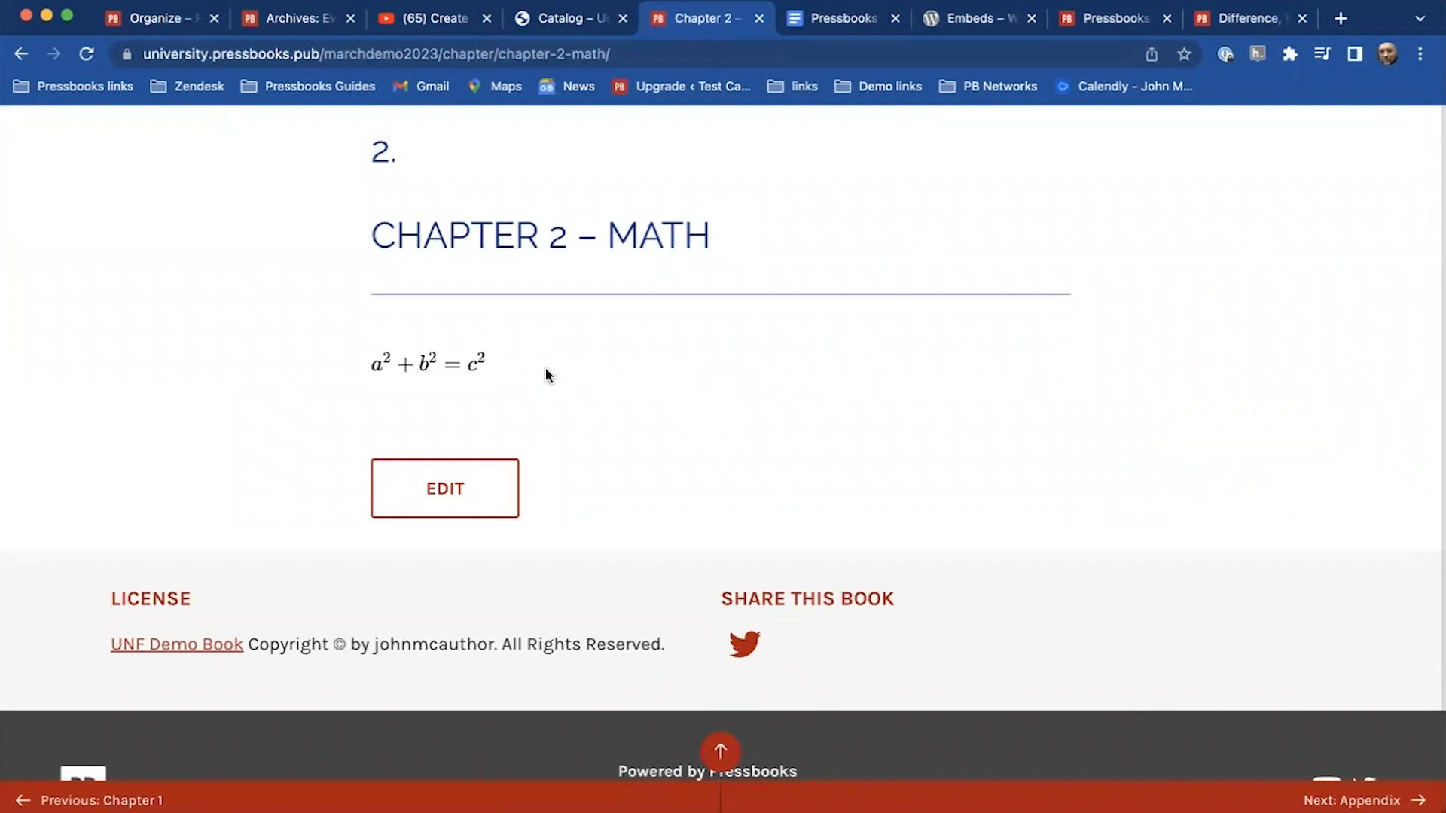
Set the equation's MathJax zoom trigger to Click, and test it by enlarging and closing the equation.
right_click(452, 366)
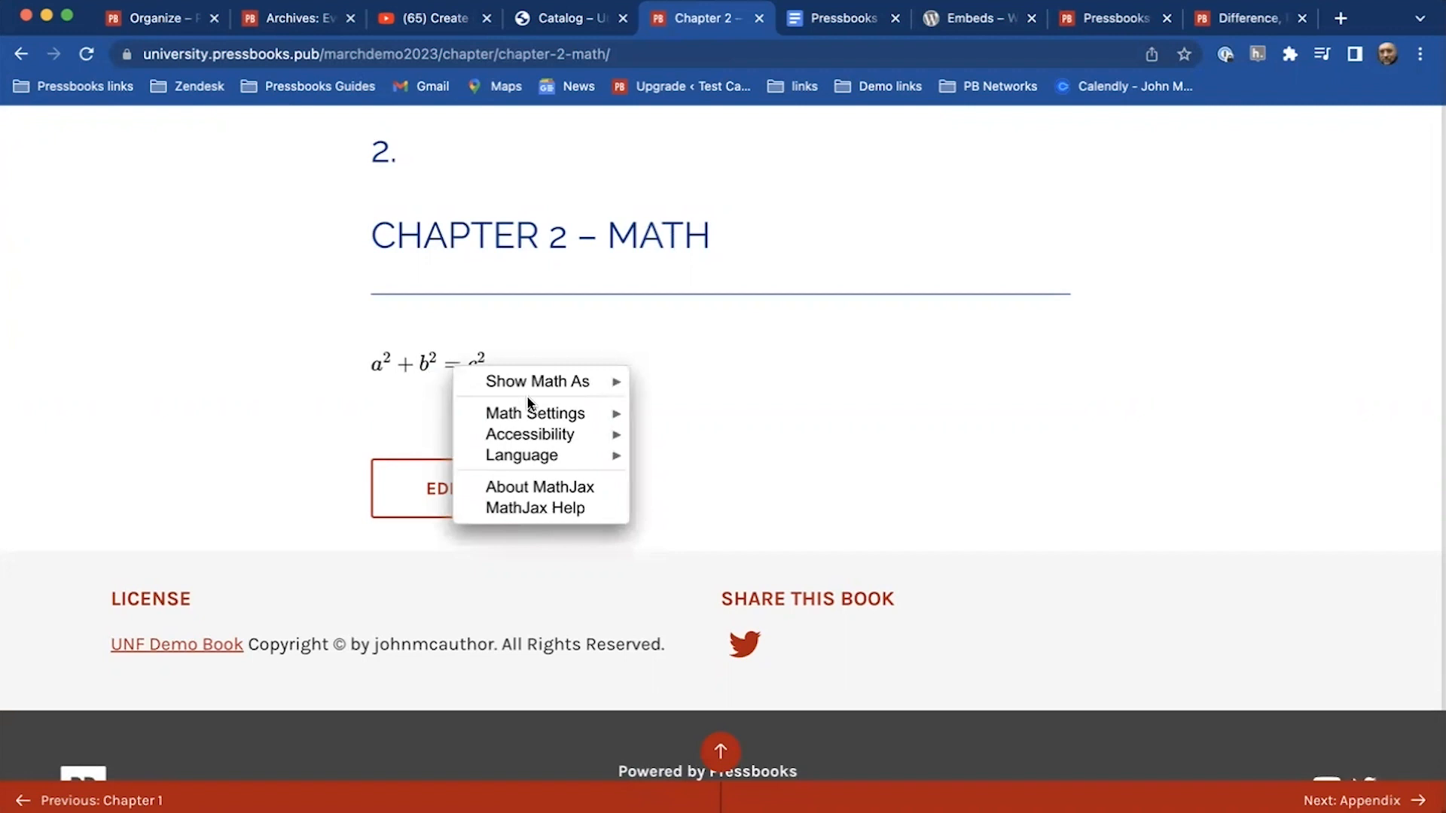
mouse_move(552, 420)
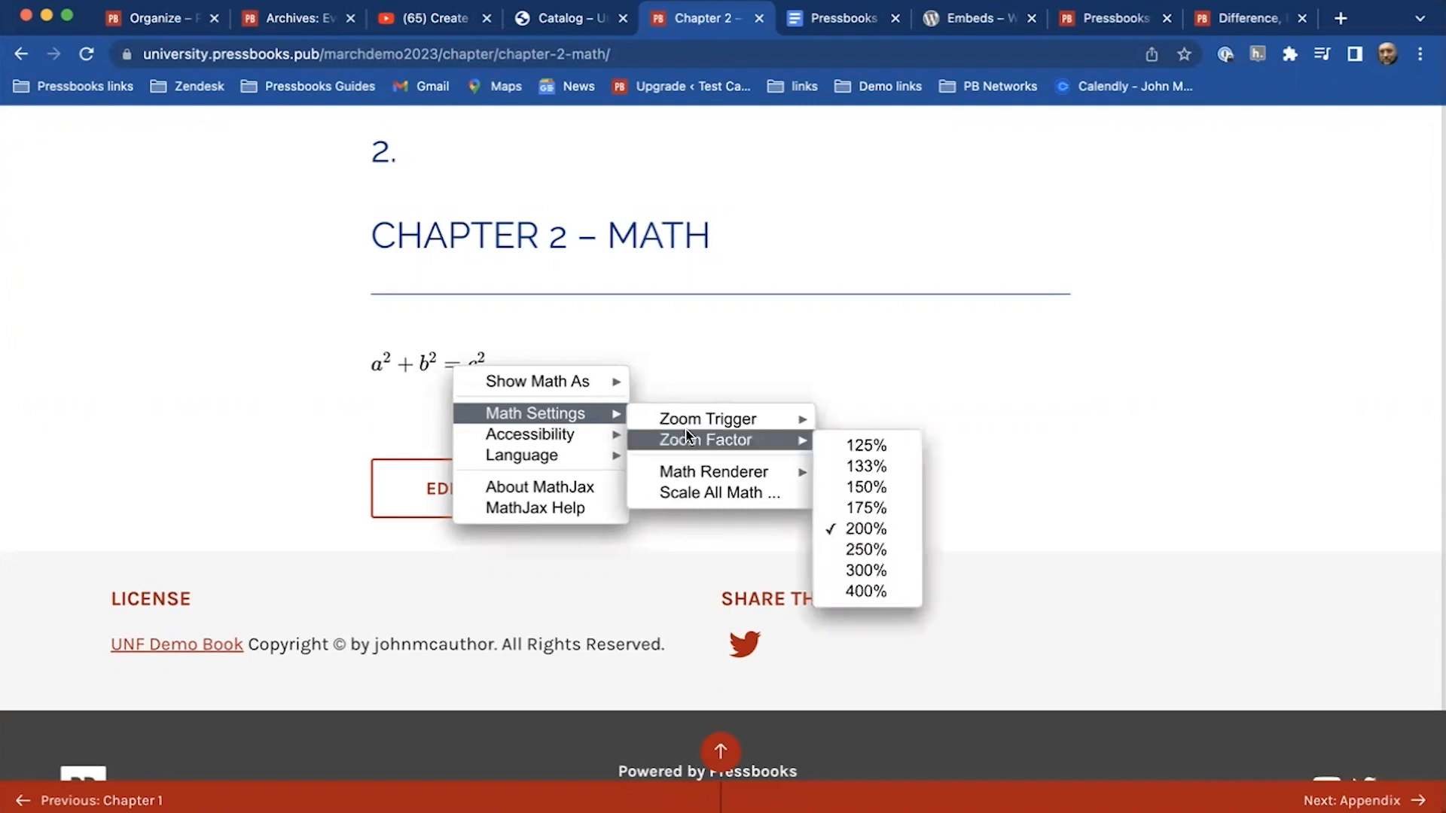
mouse_move(708, 423)
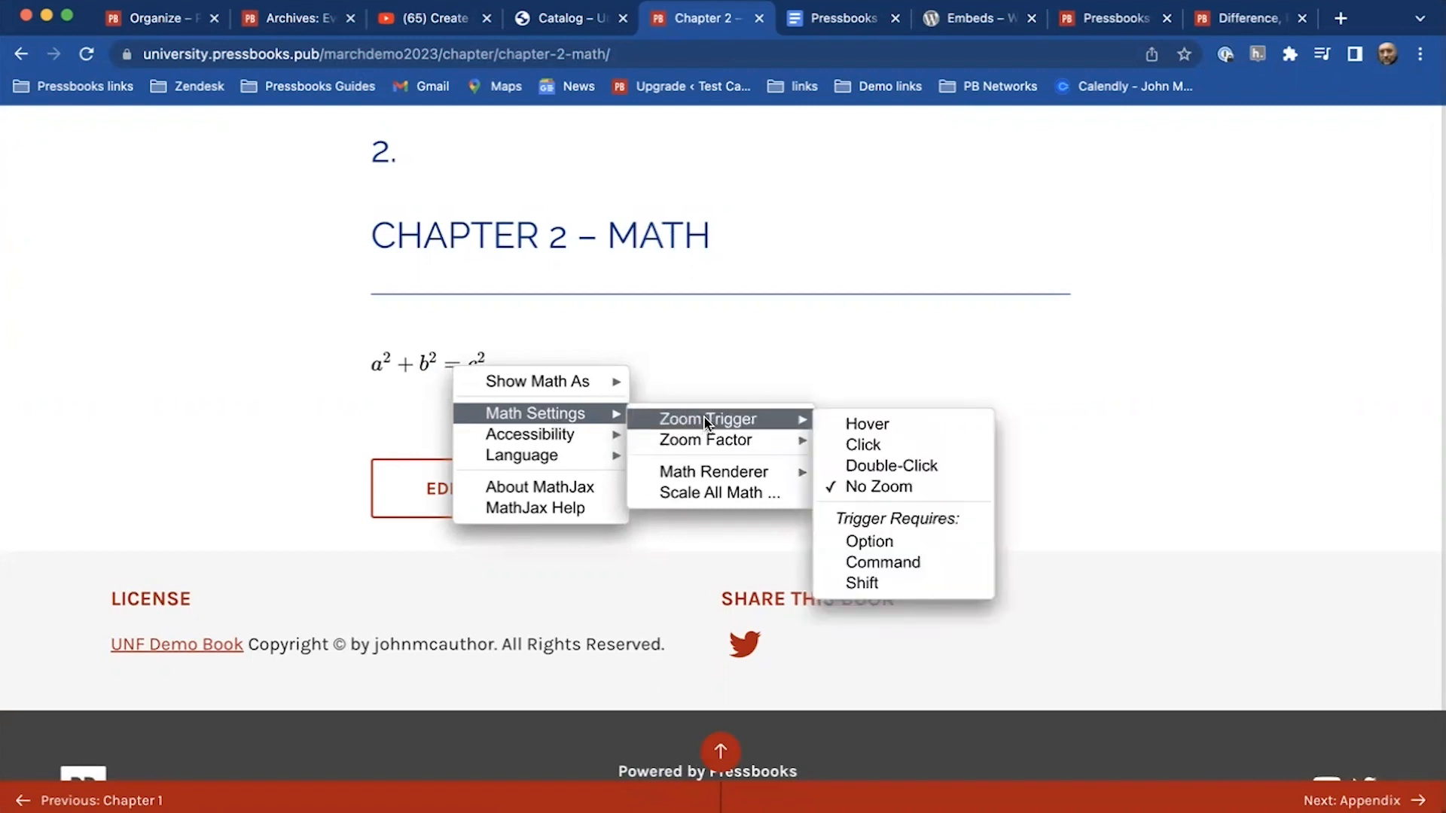
left_click(872, 445)
left_click(455, 370)
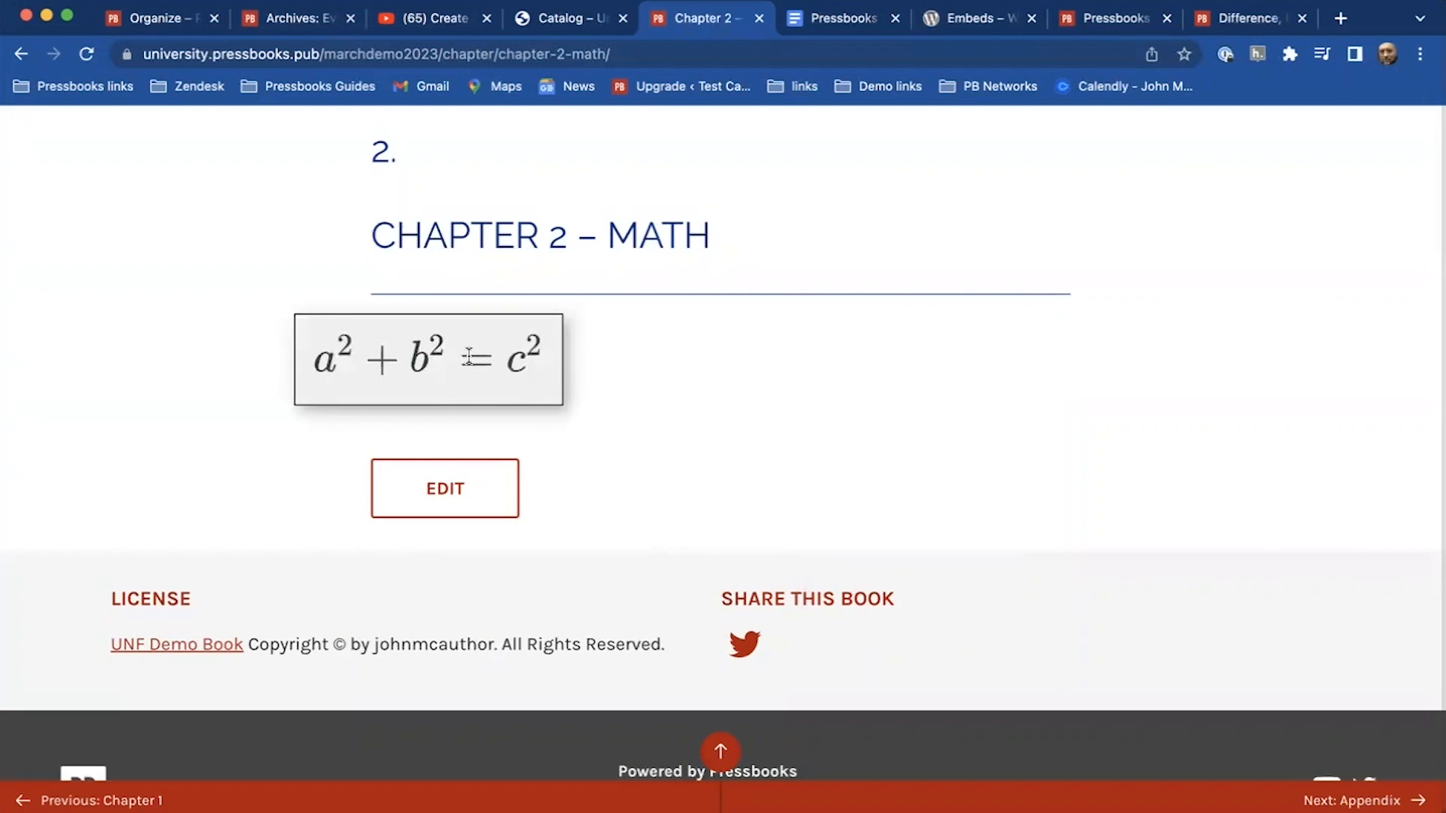
left_click(470, 359)
Set the equation's MathJax zoom factor to 400%, and enlarge and close the equation to check it.
right_click(471, 360)
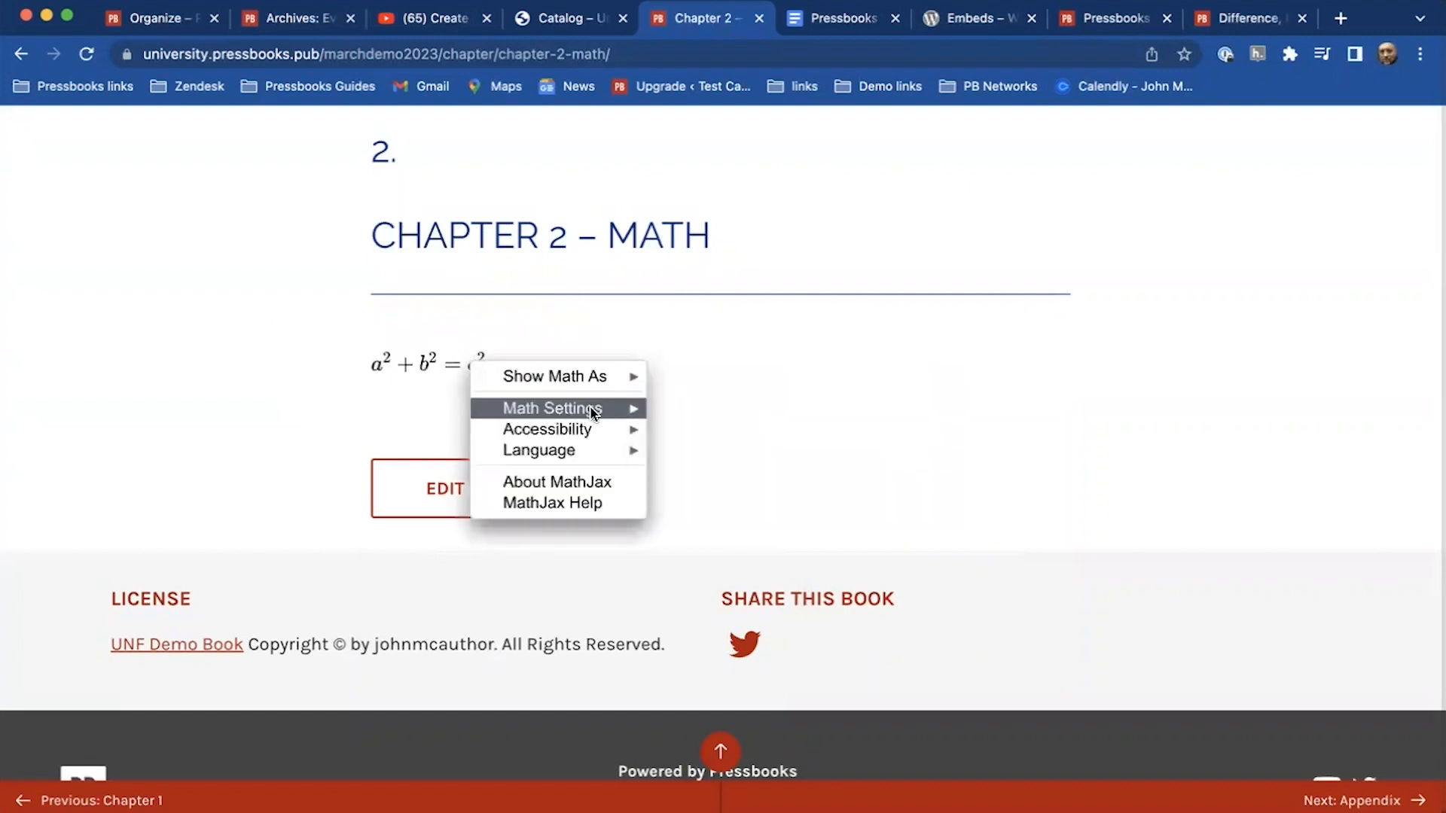
mouse_move(595, 416)
mouse_move(753, 434)
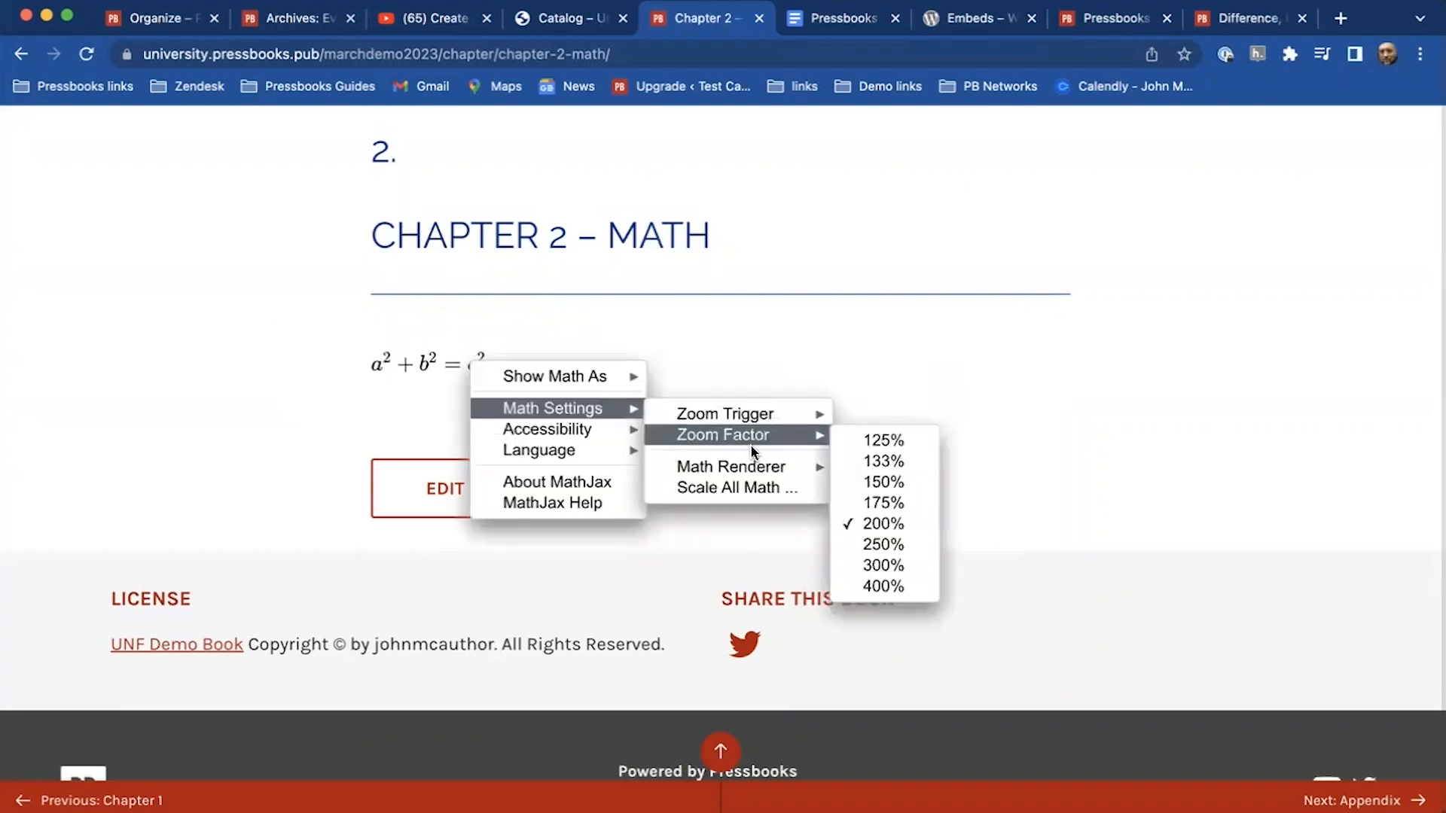
left_click(905, 591)
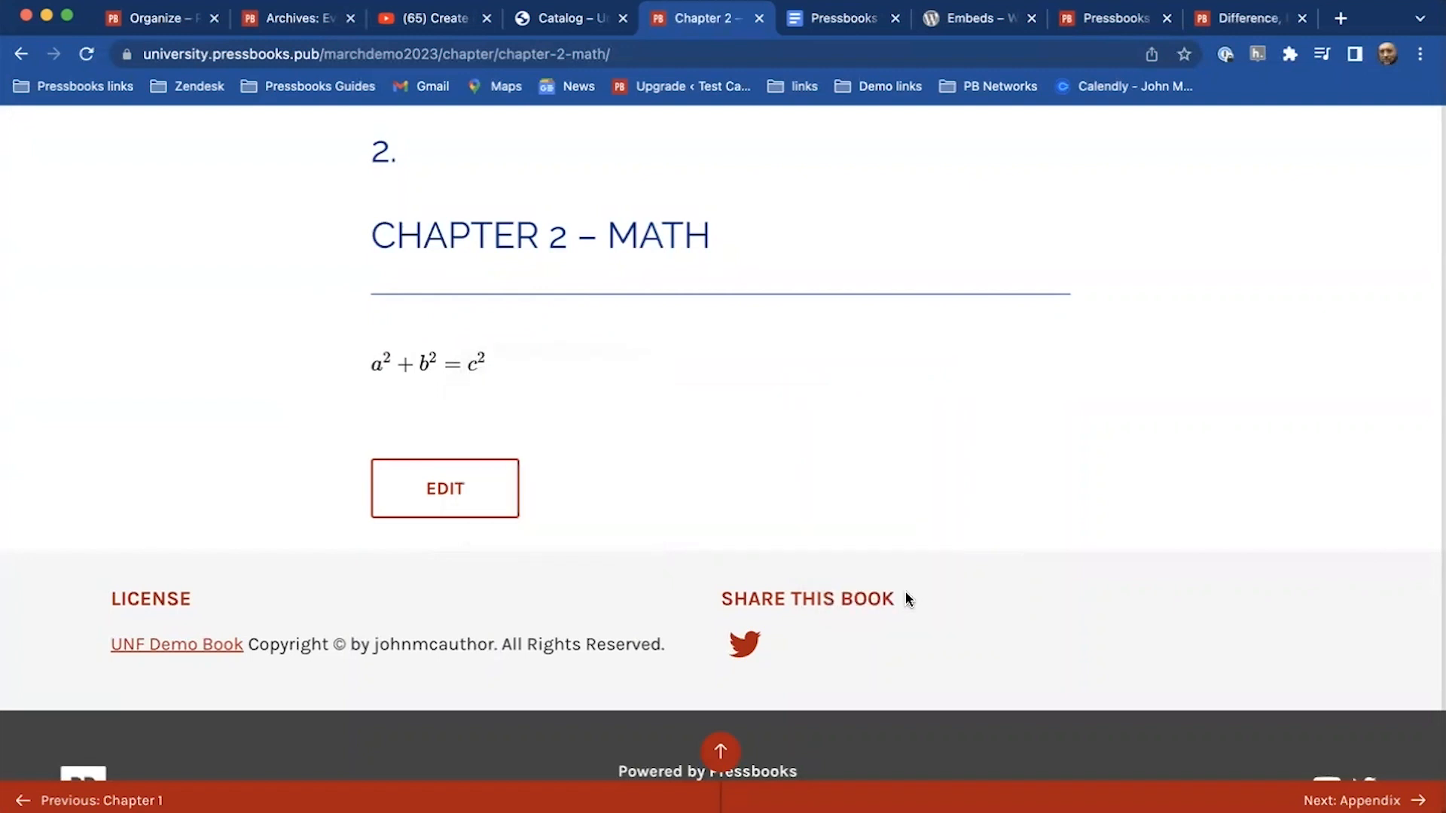
left_click(460, 363)
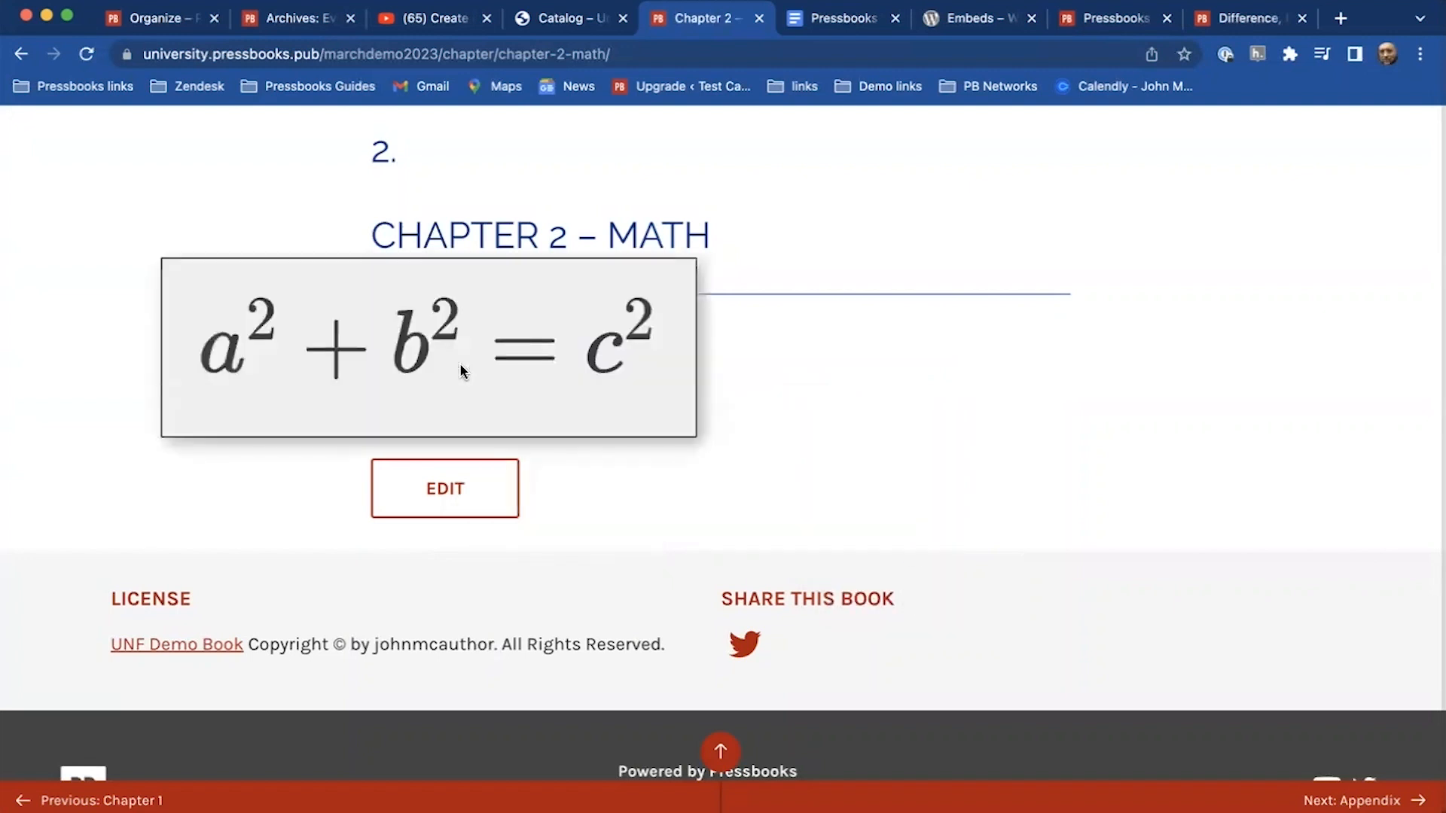
left_click(840, 393)
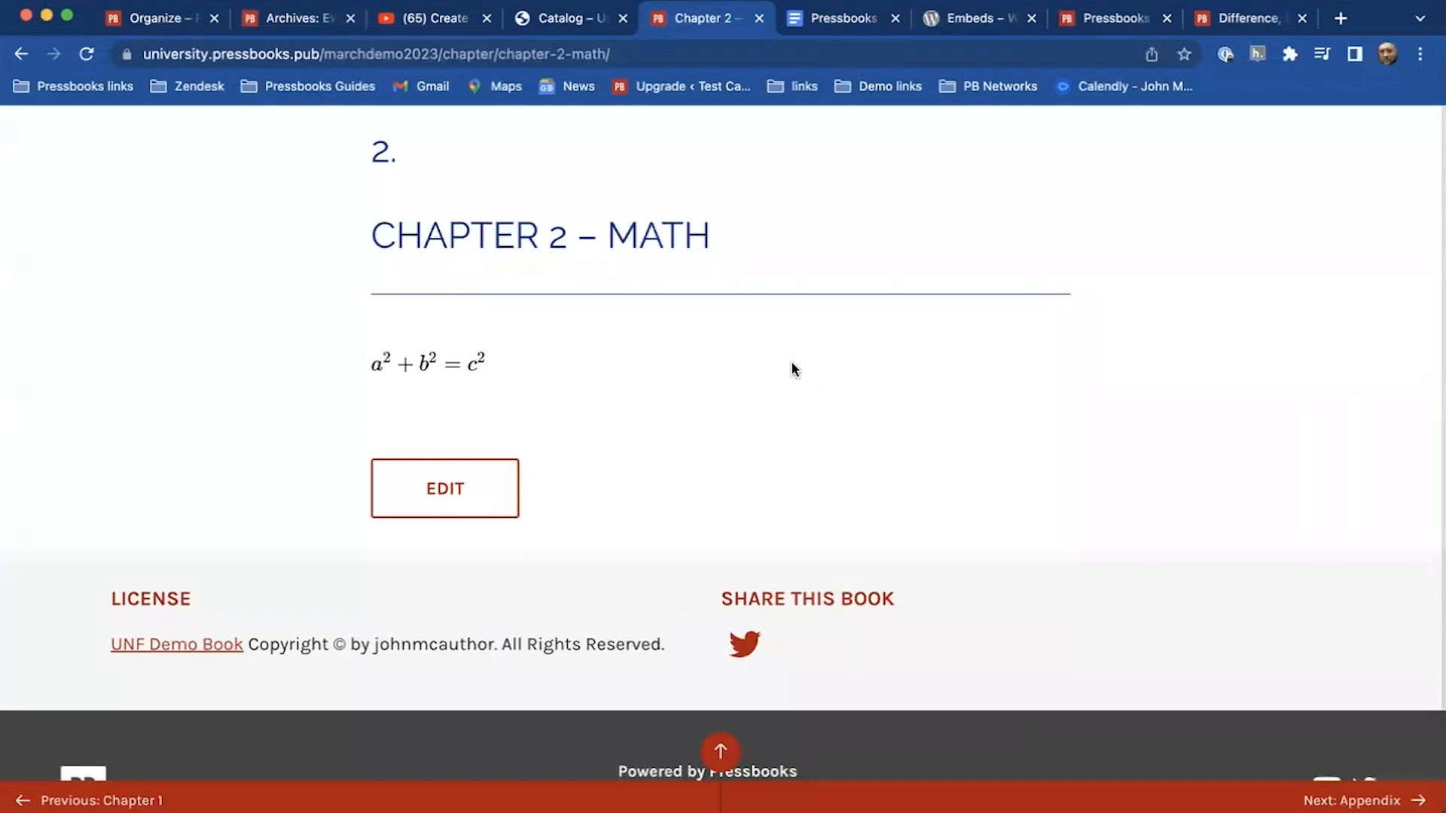
Open the Chapter 2 - Math chapter for editing and add an empty line below the formula.
scroll(966, 332, "up", 5)
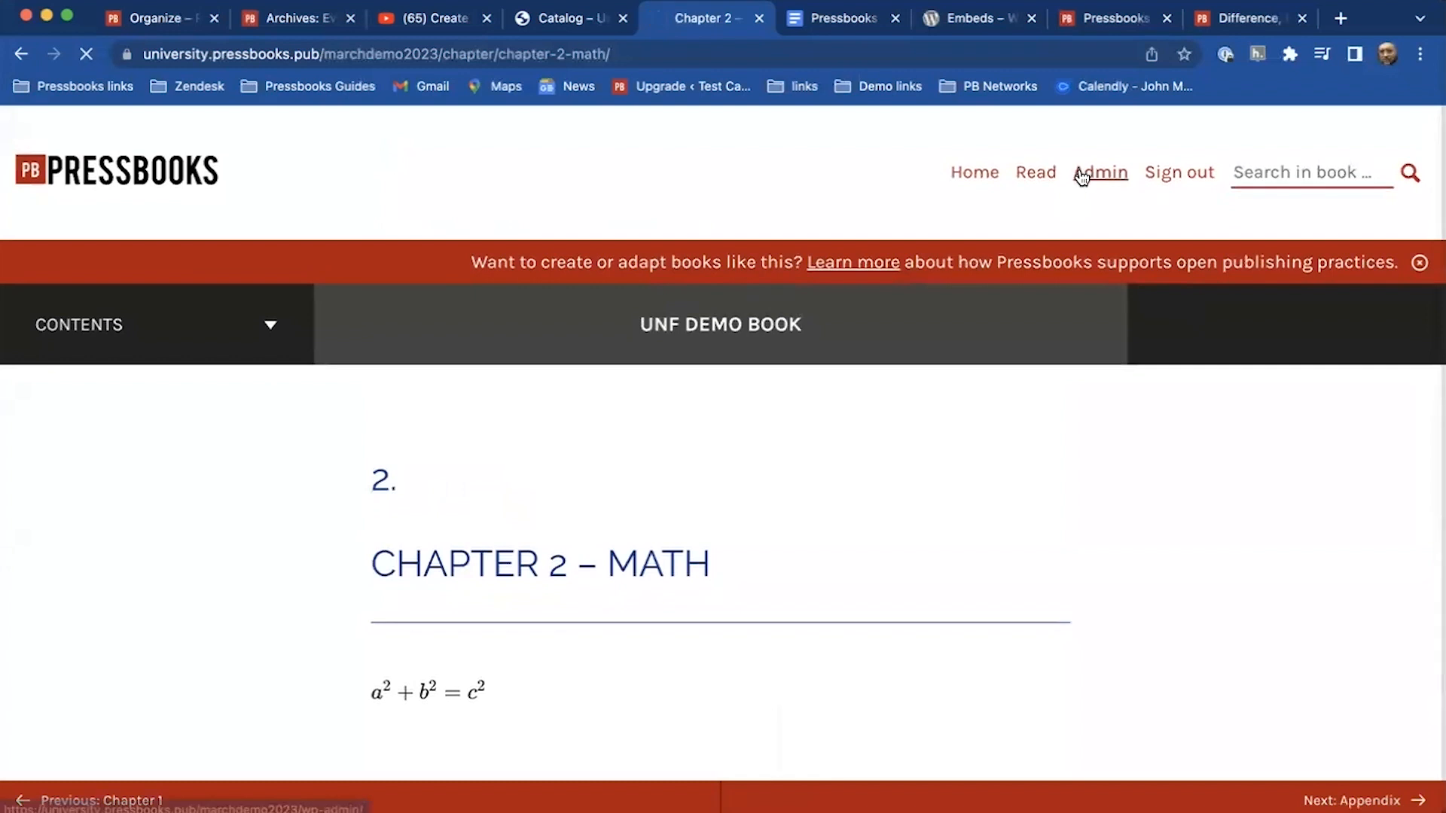
left_click(1081, 175)
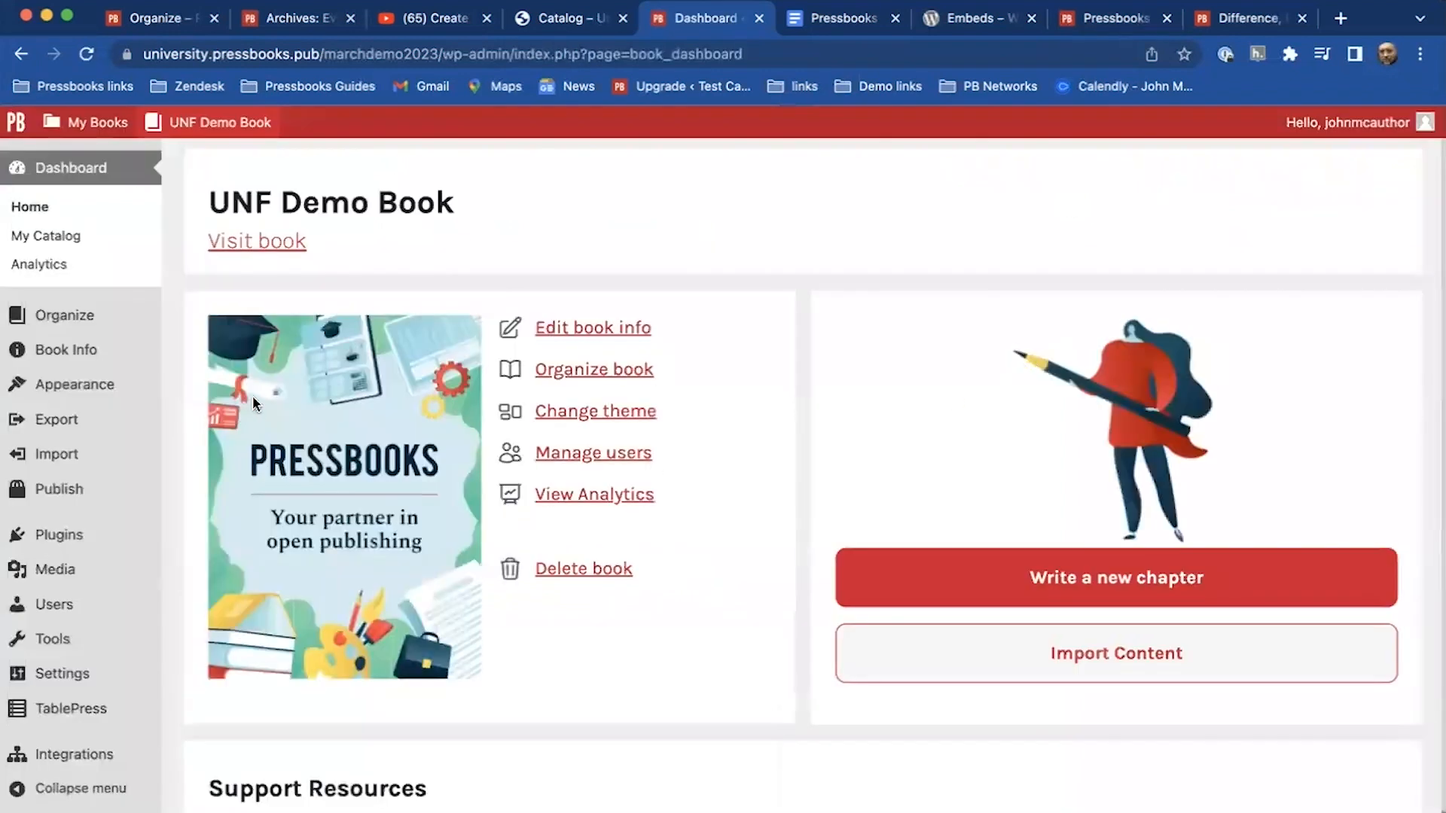
left_click(79, 317)
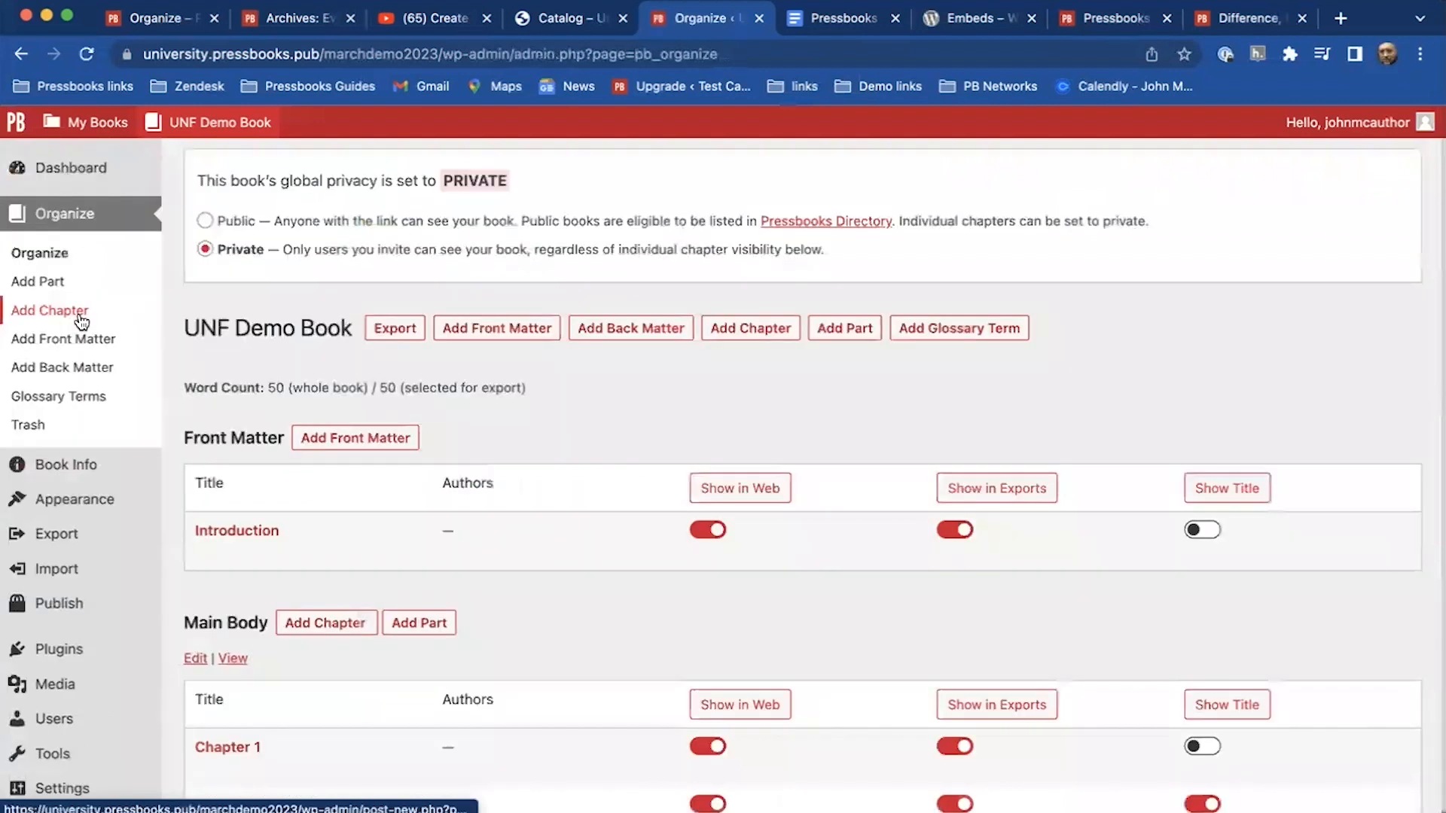
scroll(336, 452, "down", 4)
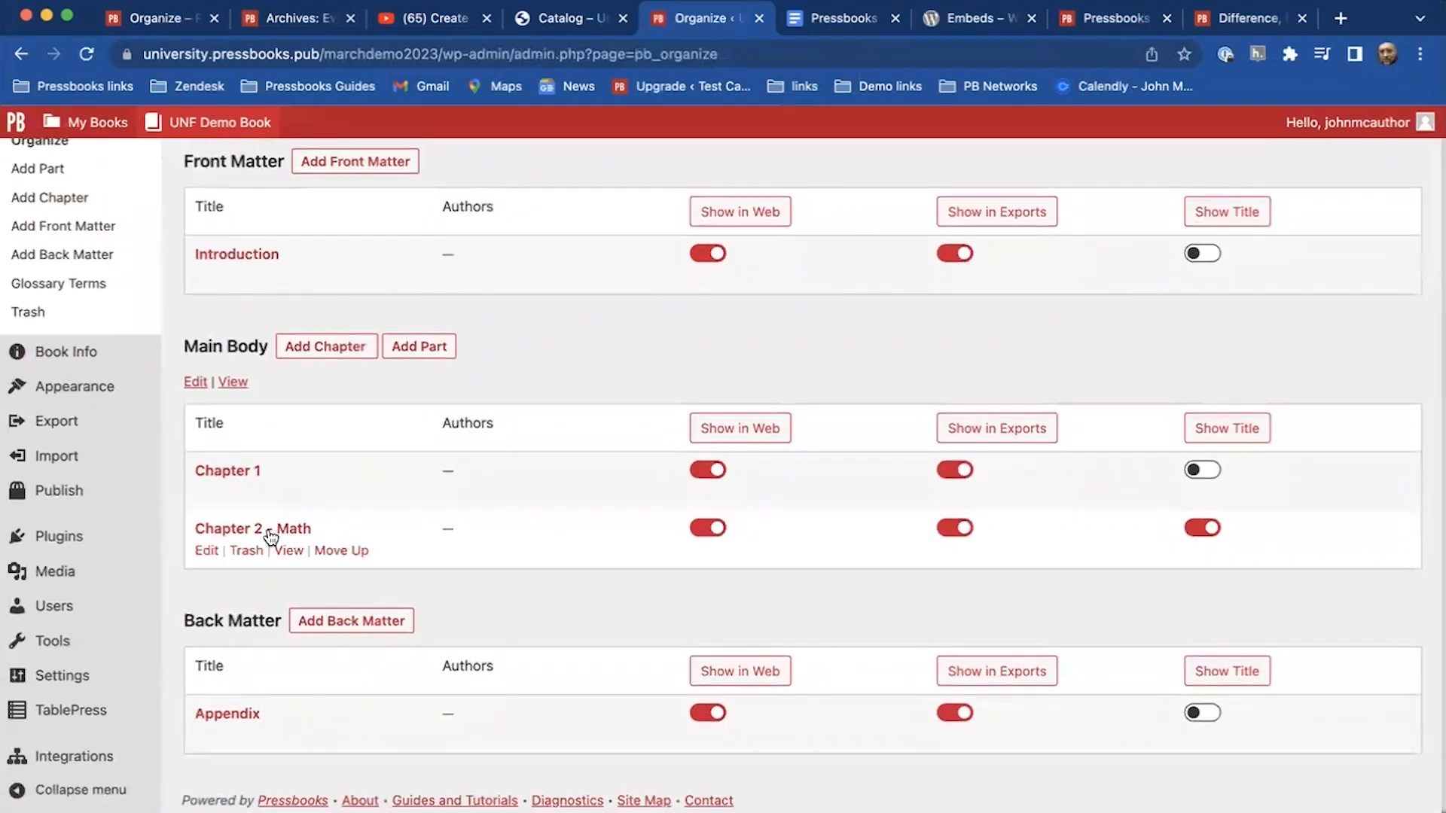
left_click(294, 530)
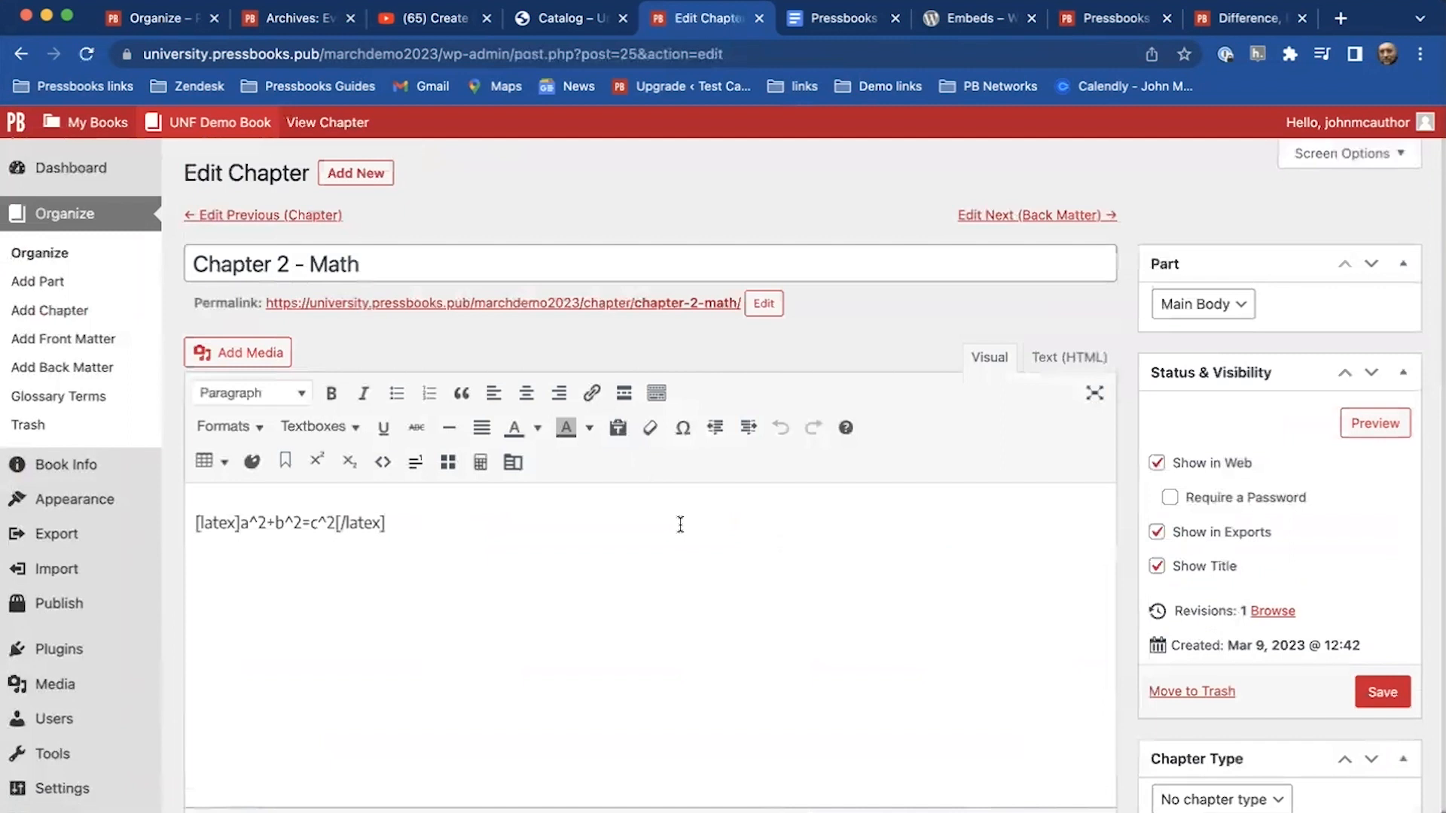
left_click(567, 531)
key("Return")
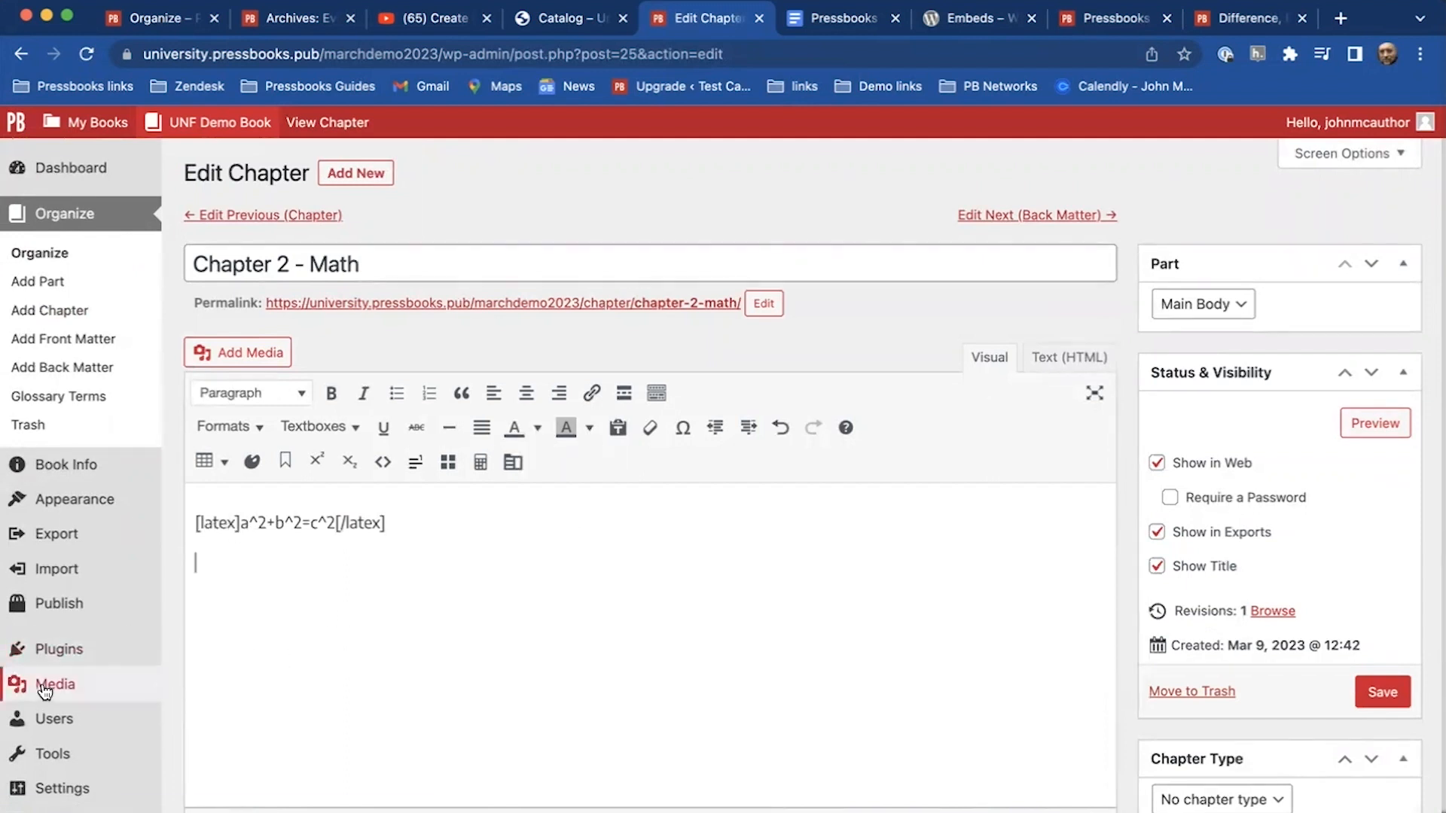
Leave the chapter without saving and upload the 8O2j8wwoexE Unsplash JPG image as new media.
mouse_move(46, 688)
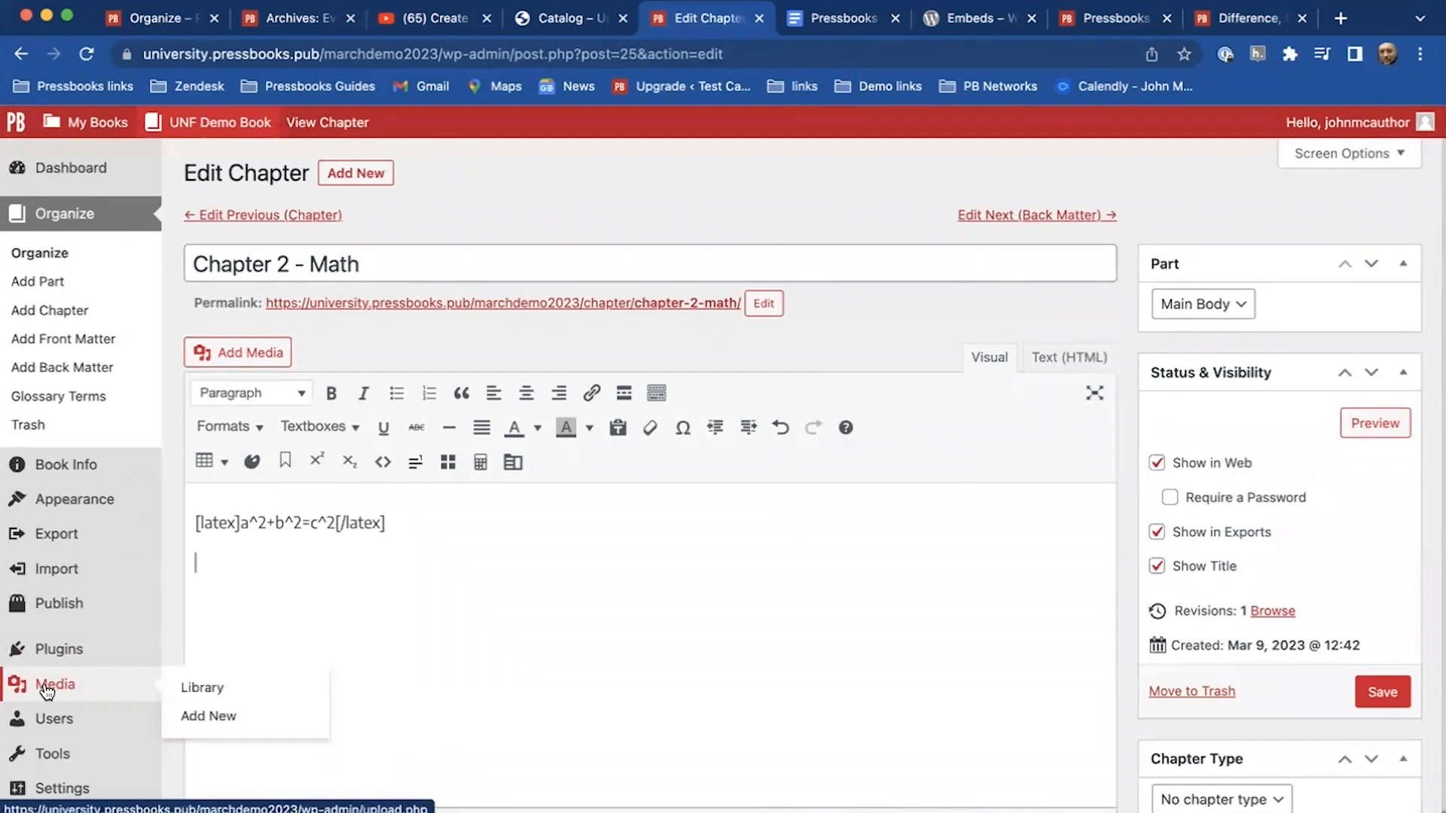
left_click(225, 720)
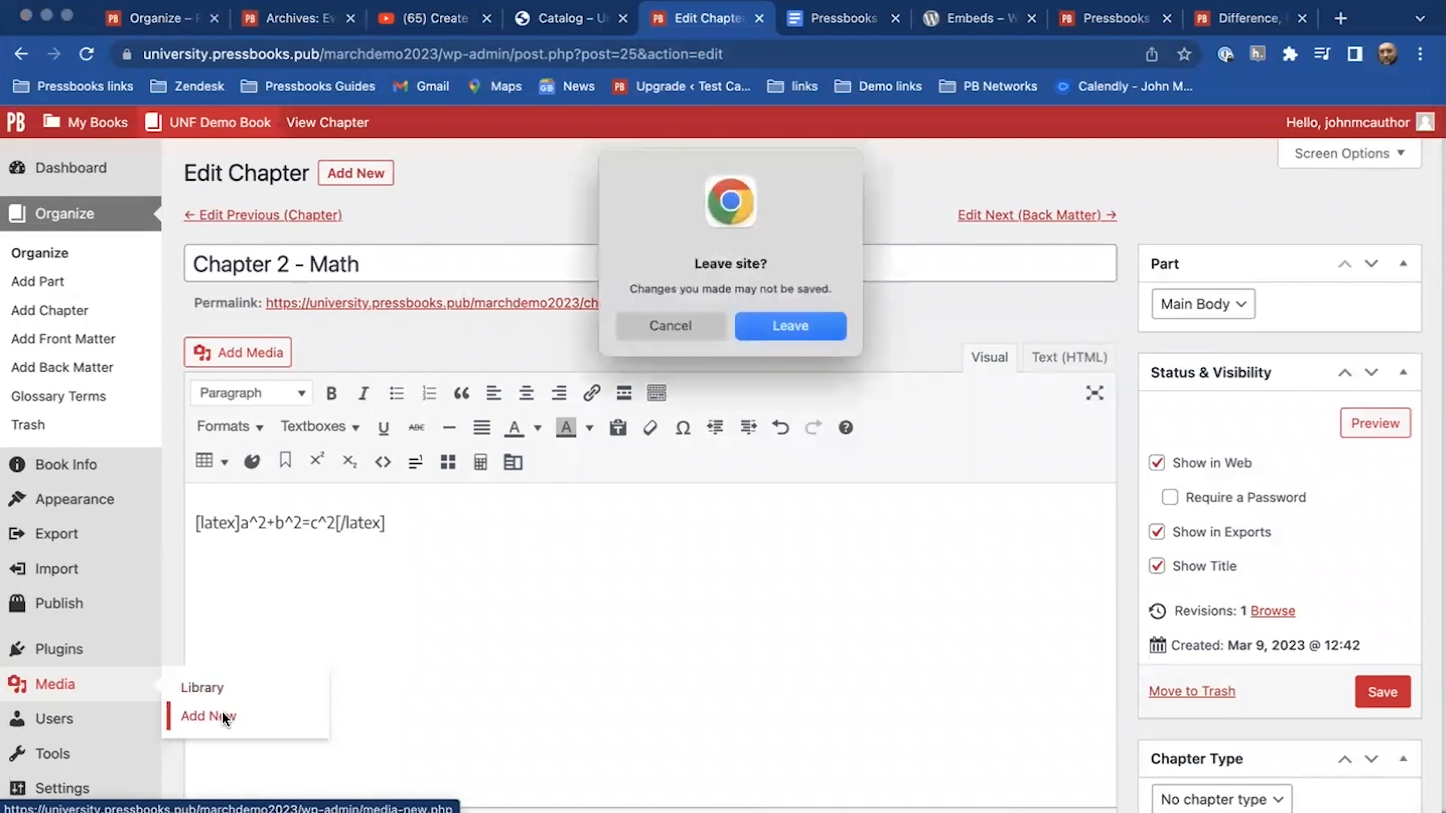
left_click(790, 327)
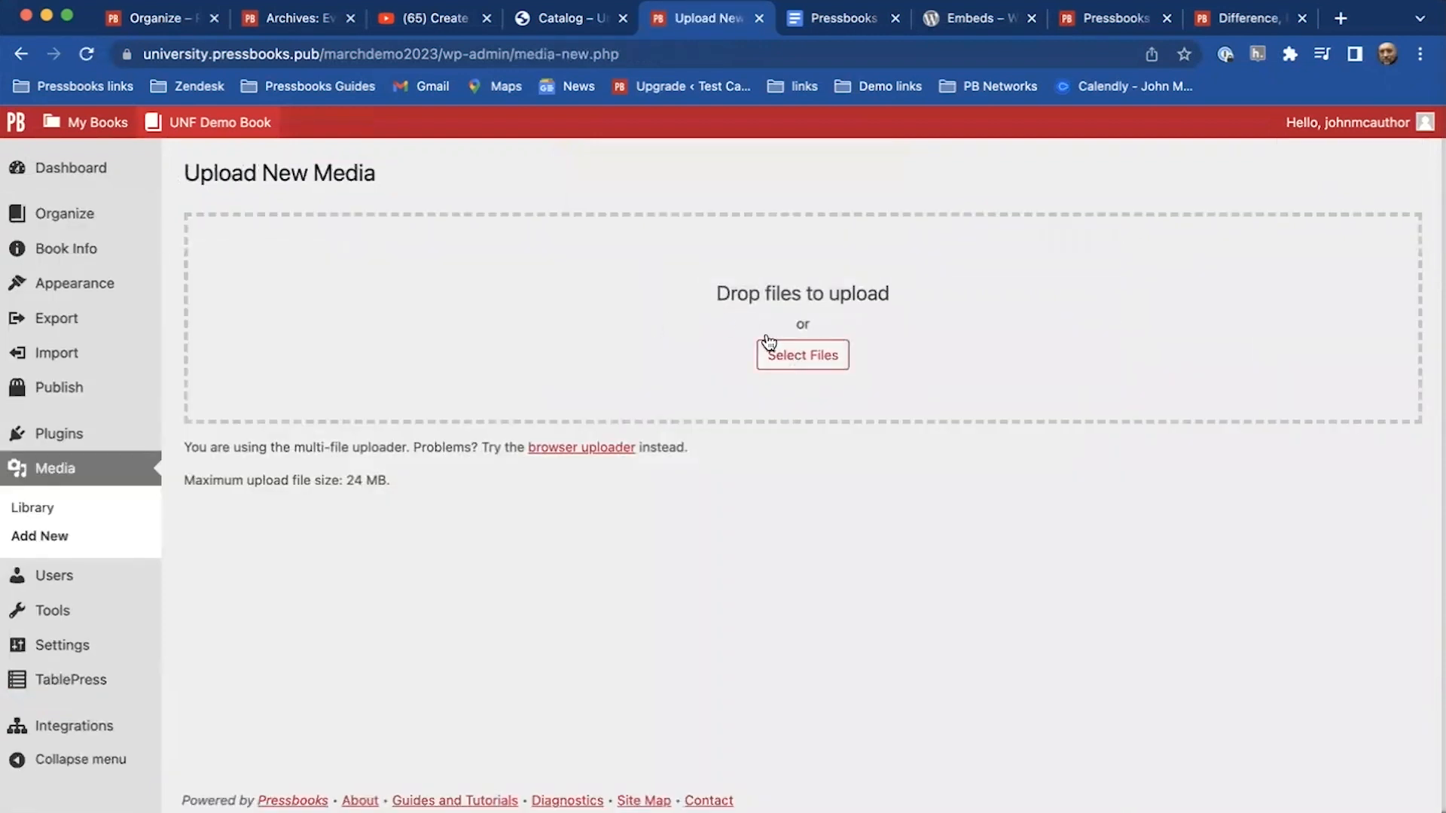
left_click(817, 369)
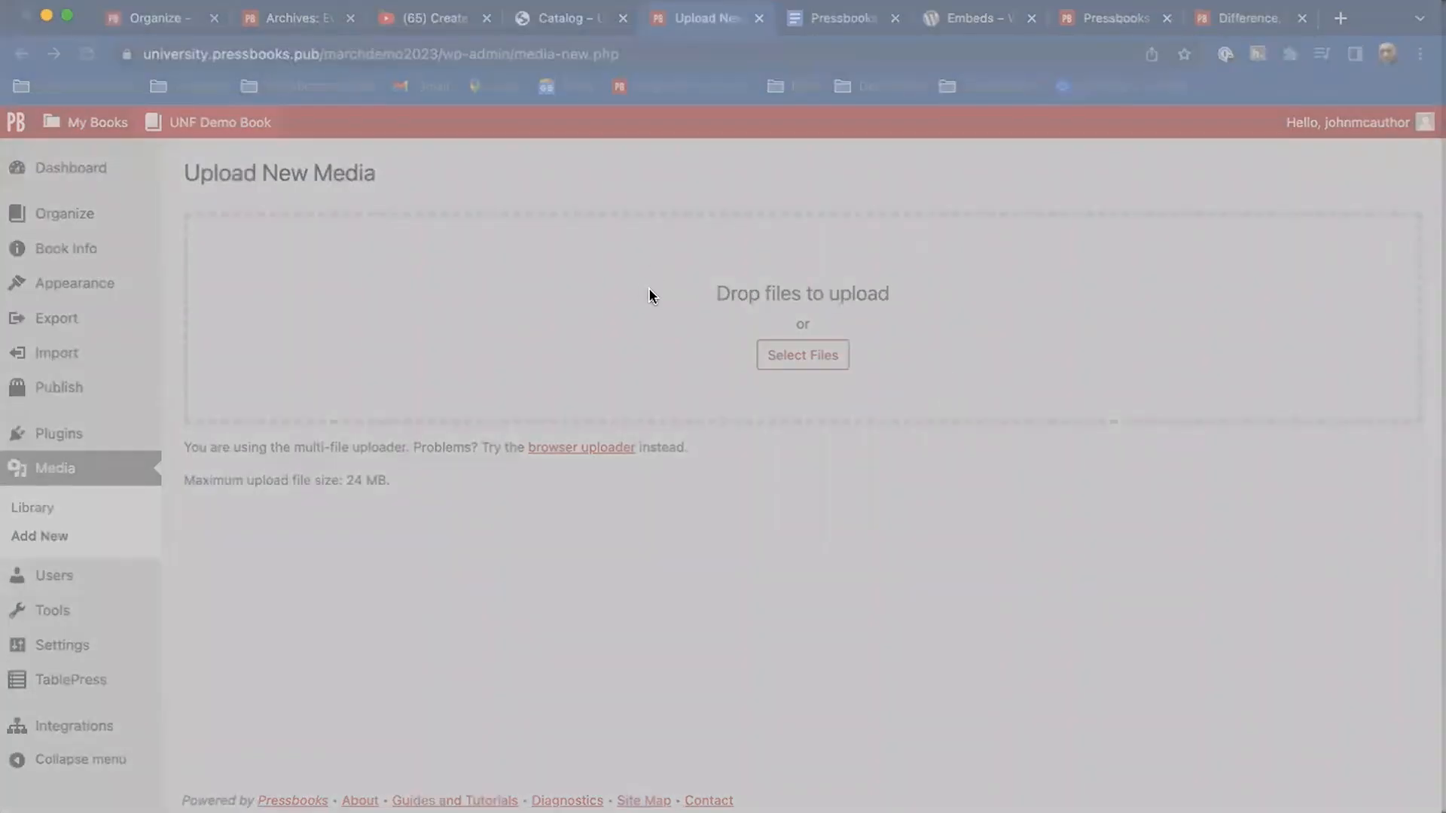
left_click(1037, 613)
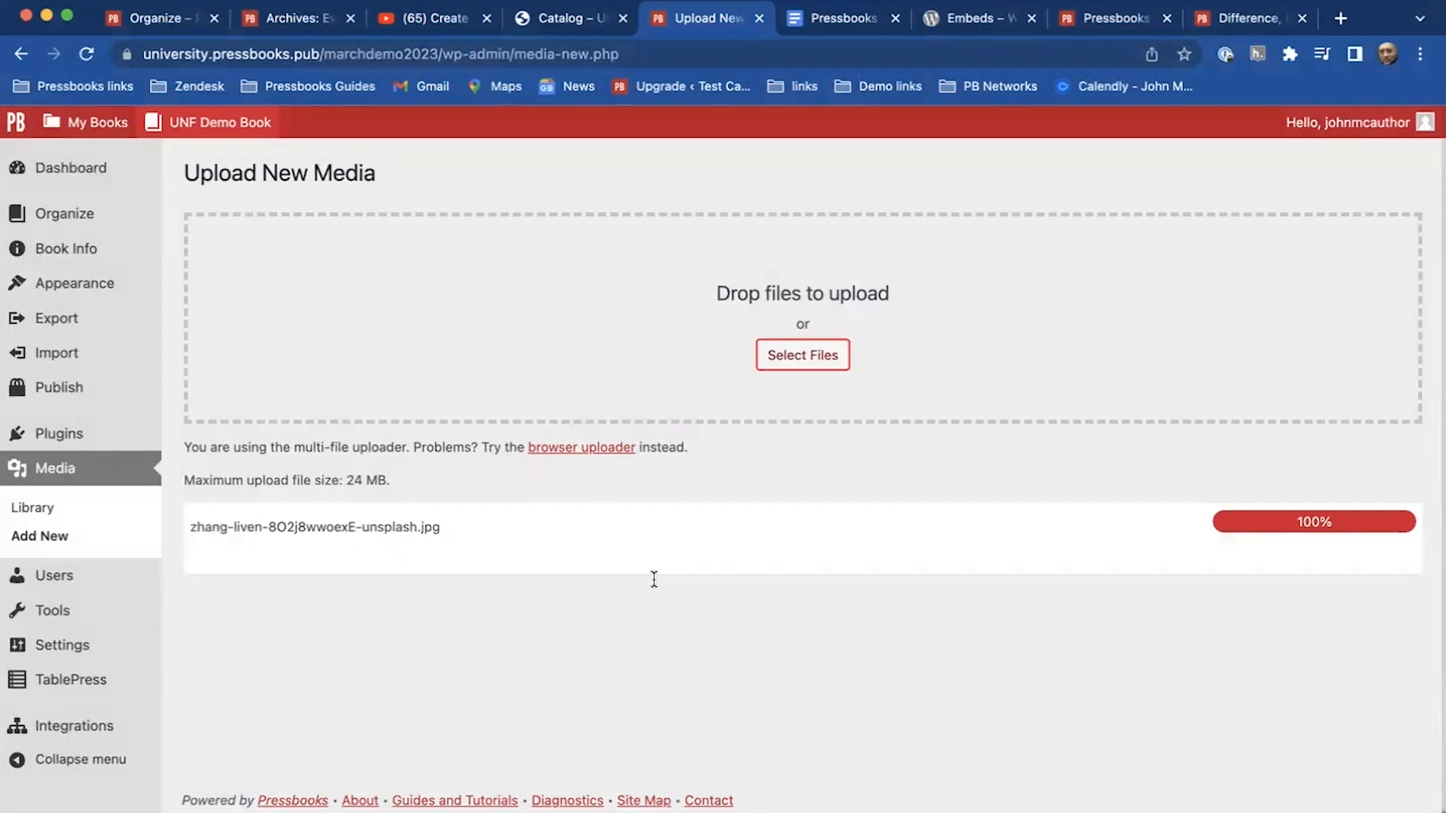
Reopen the Chapter 2 - Math chapter from the book's organization page and try to add empty lines to it.
left_click(73, 219)
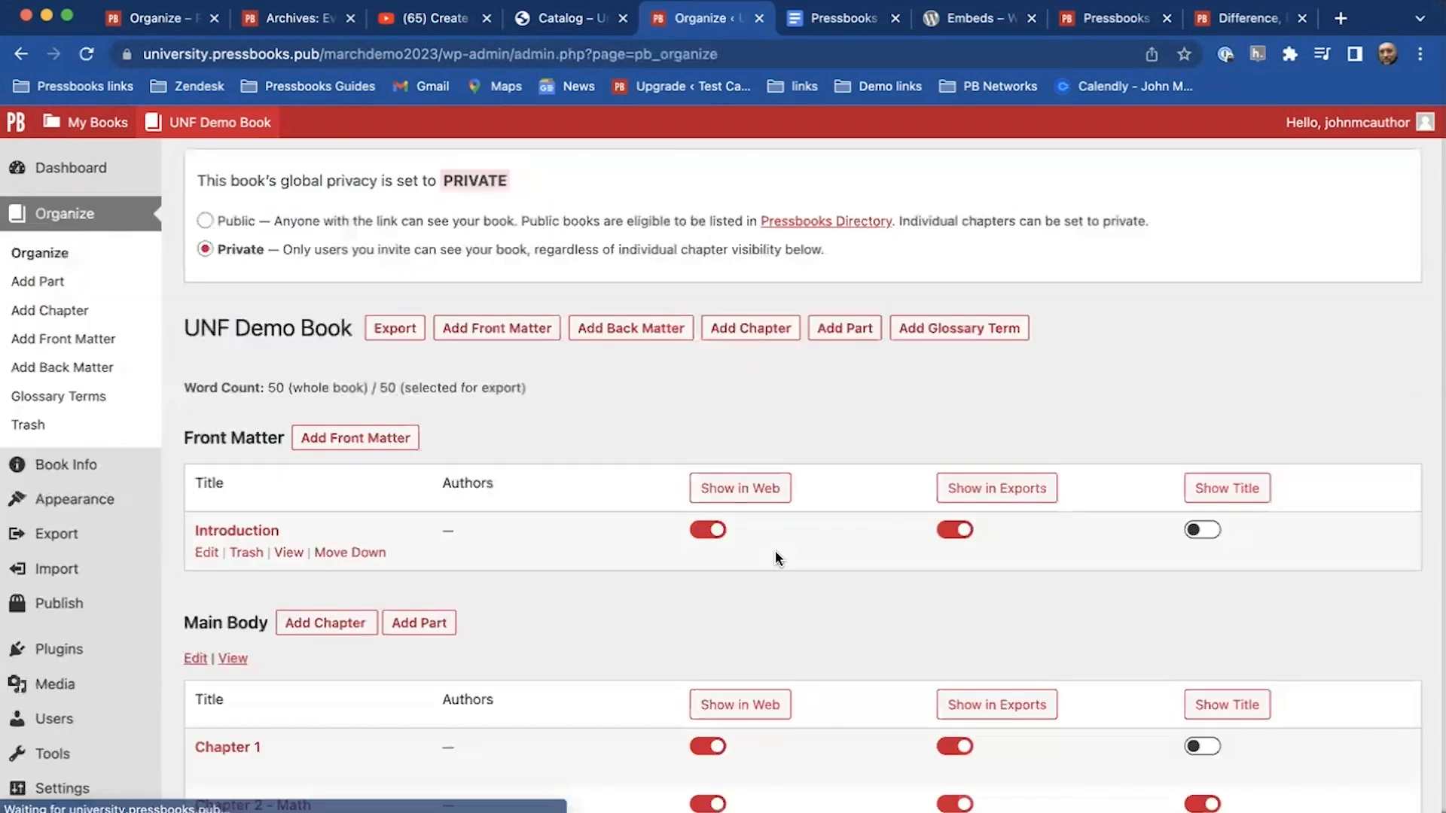
scroll(329, 652, "down", 3)
left_click(279, 672)
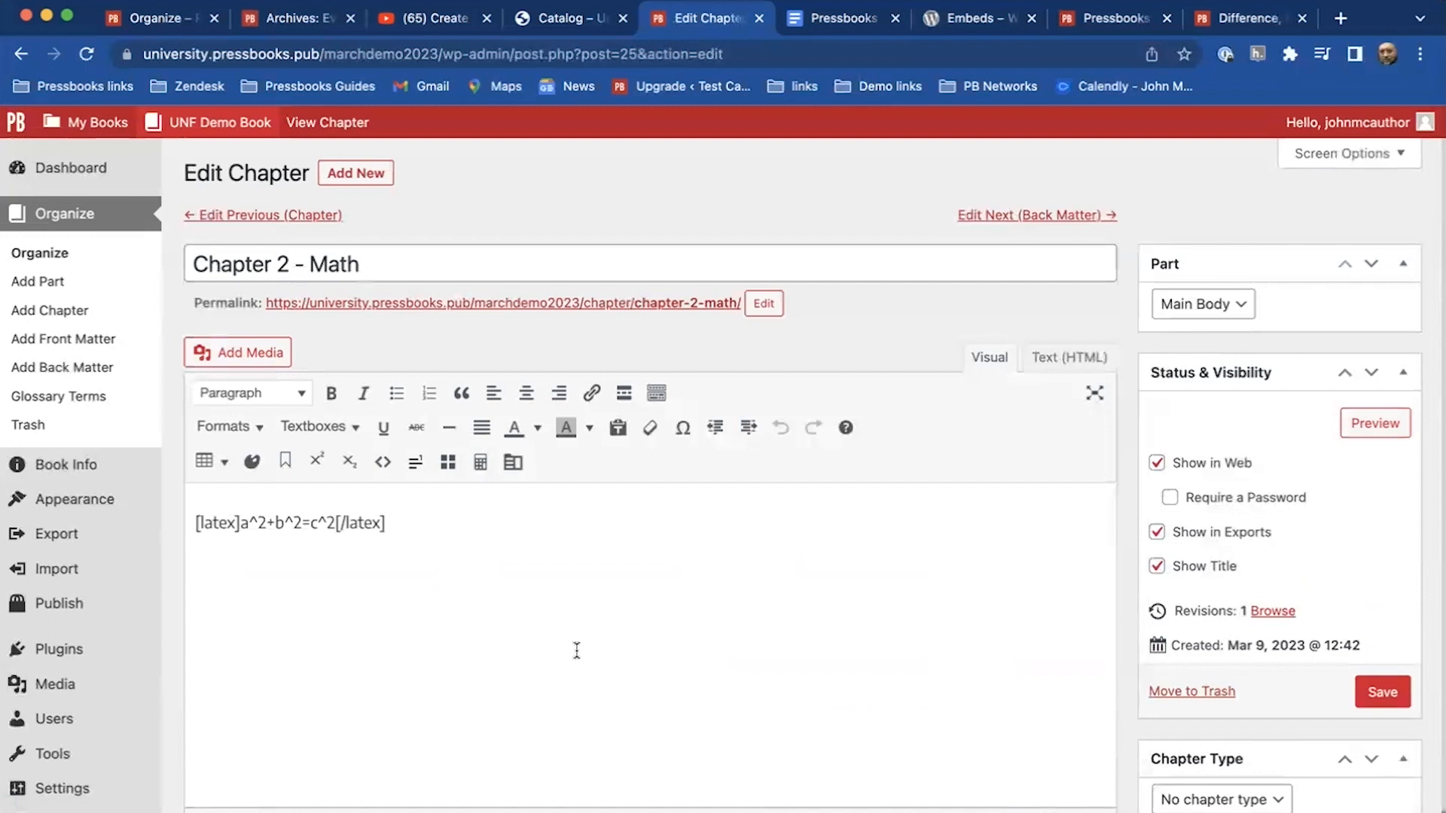
scroll(546, 564, "down", 2)
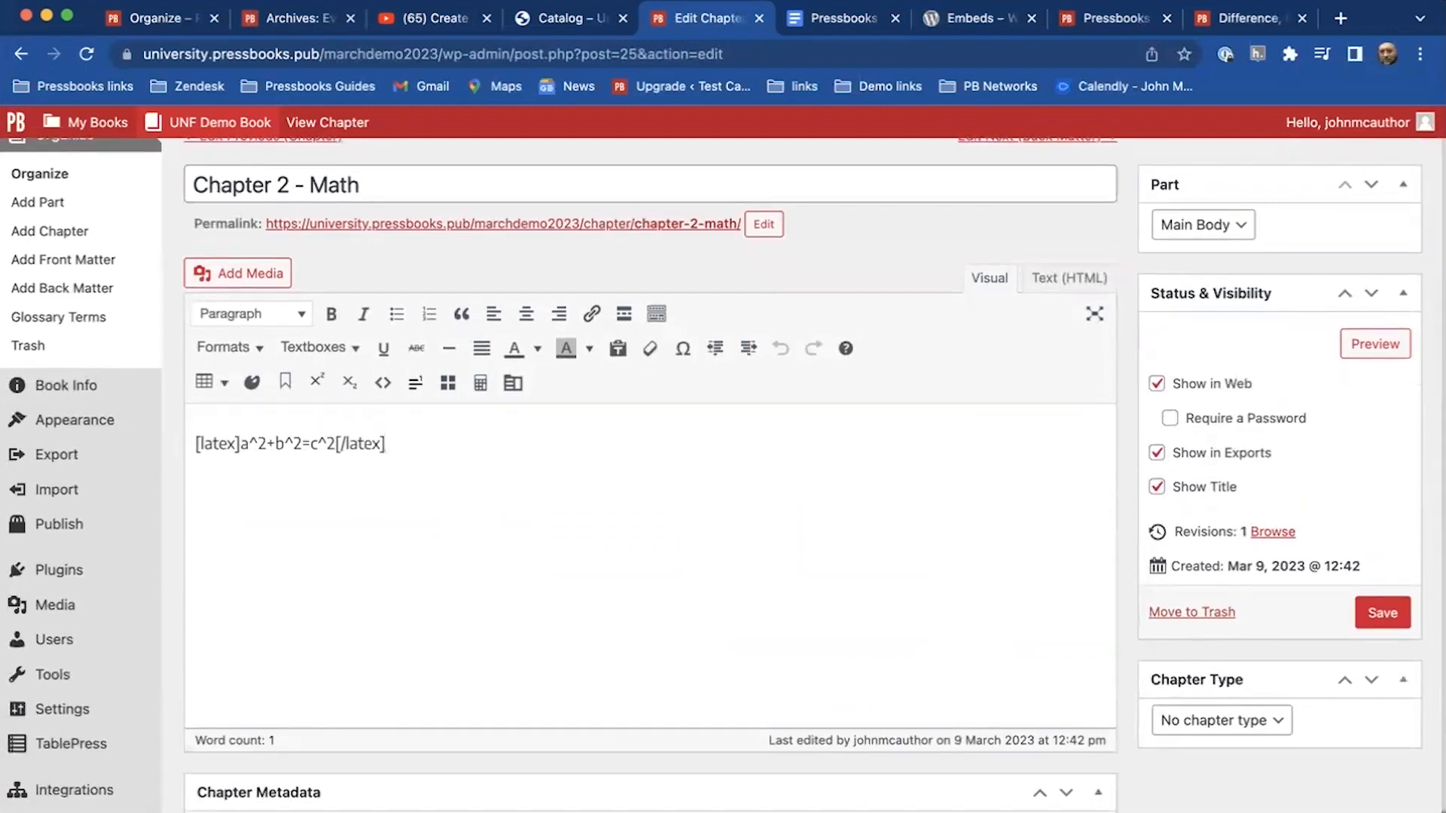
key("Return")
key("Return")
Leave the chapter unsaved, open the uploaded food image in the media library, and set its alternative text to "white dish with food".
mouse_move(56, 606)
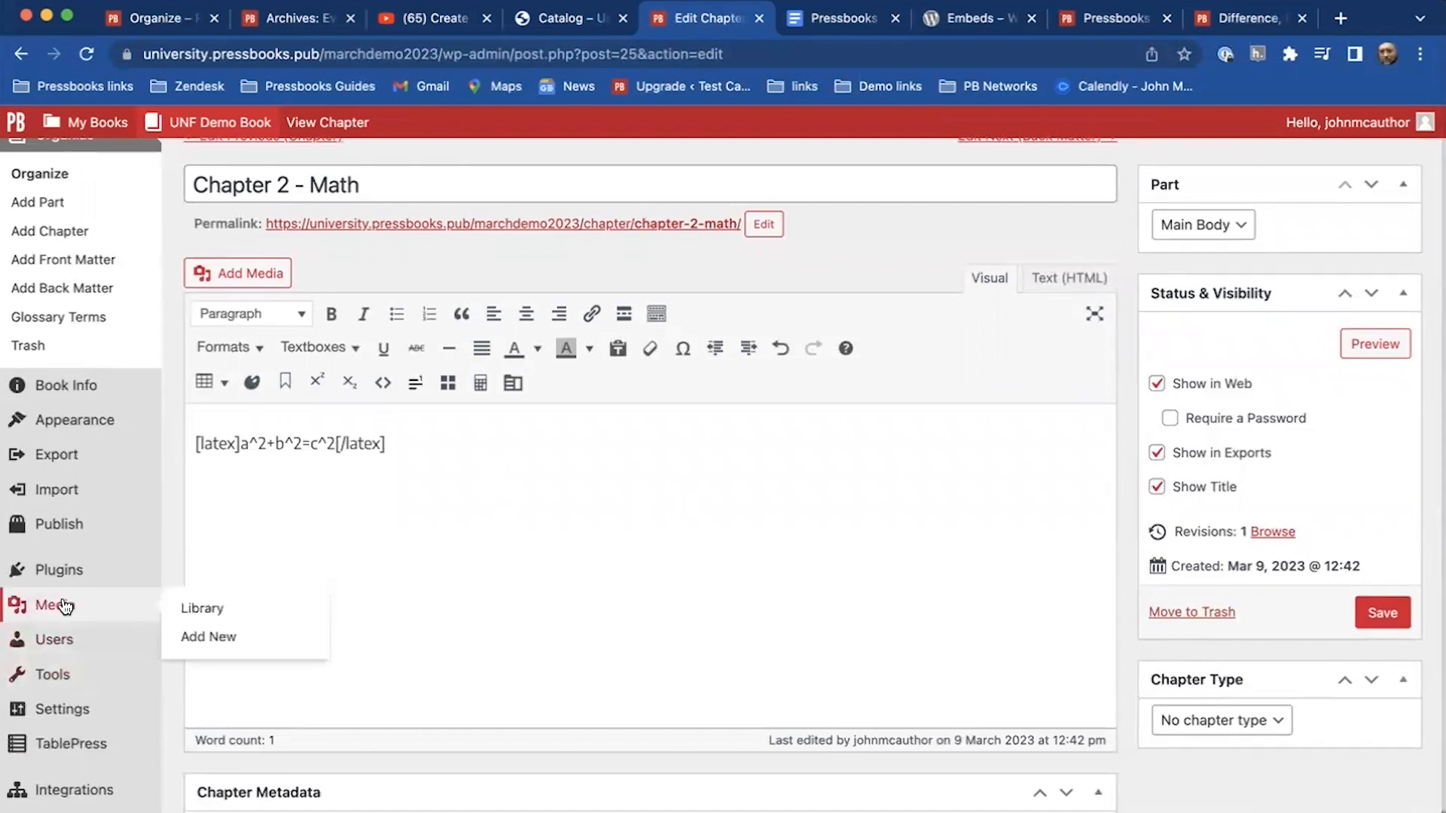
left_click(223, 607)
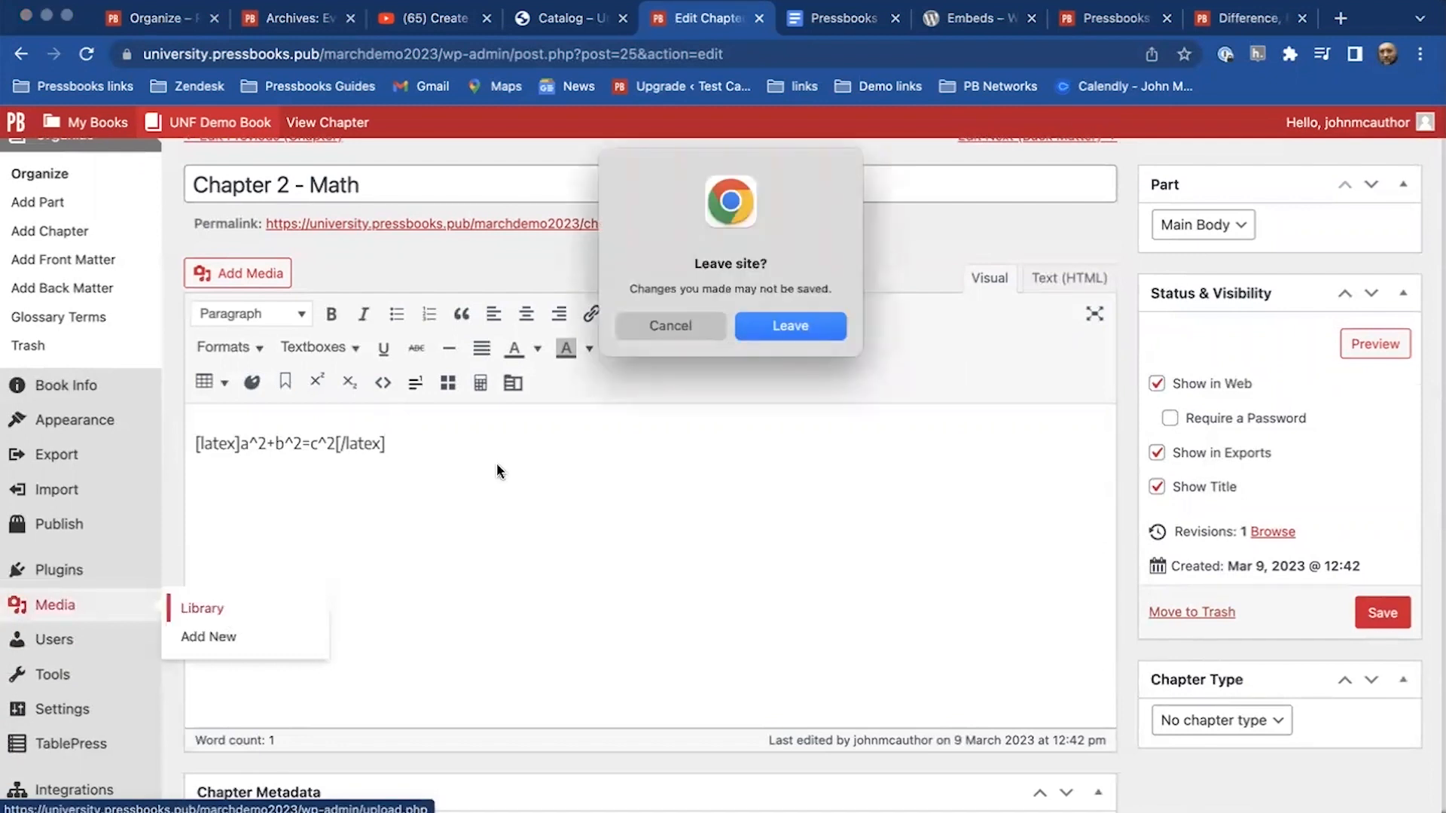
left_click(801, 326)
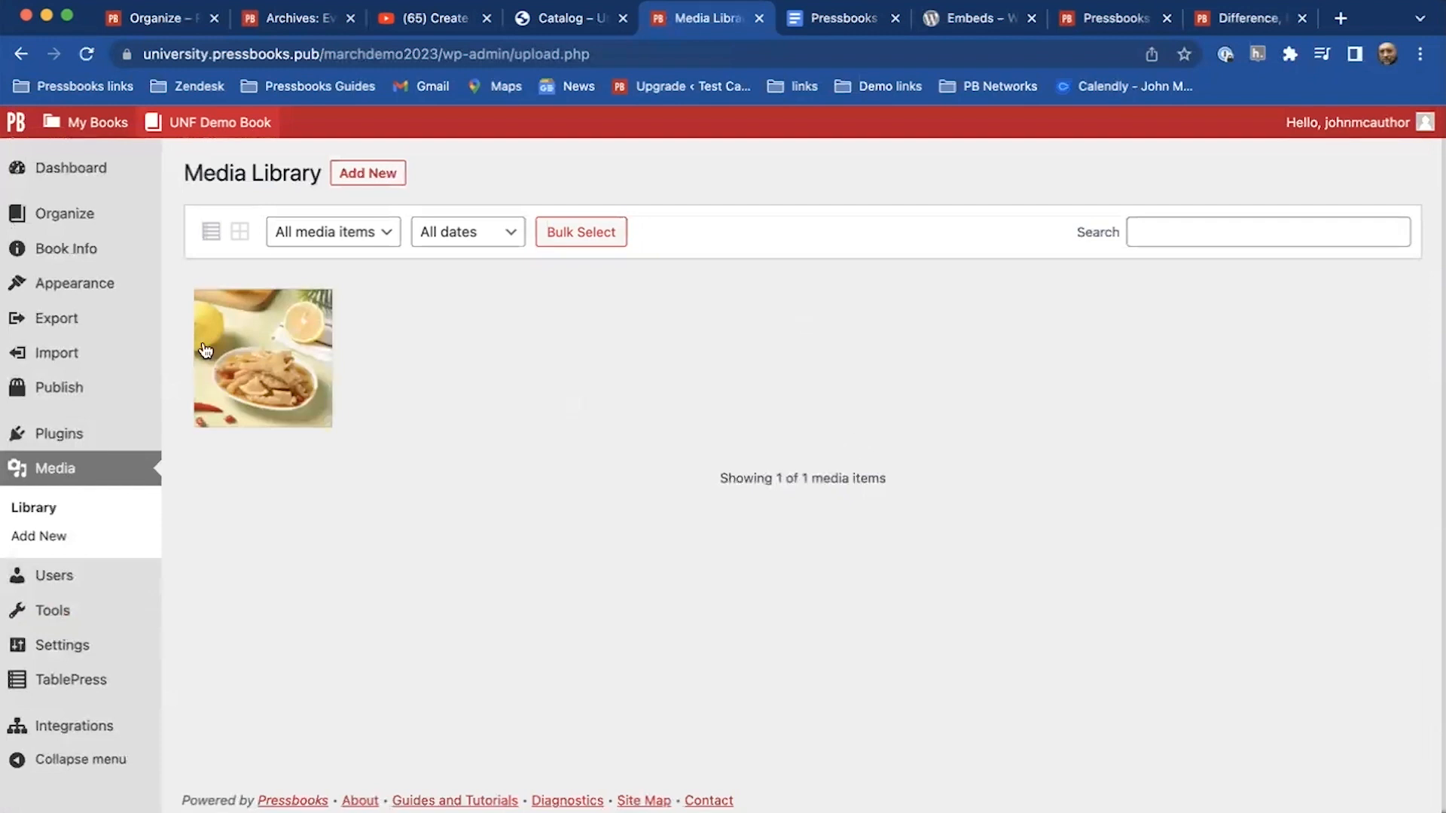
left_click(242, 354)
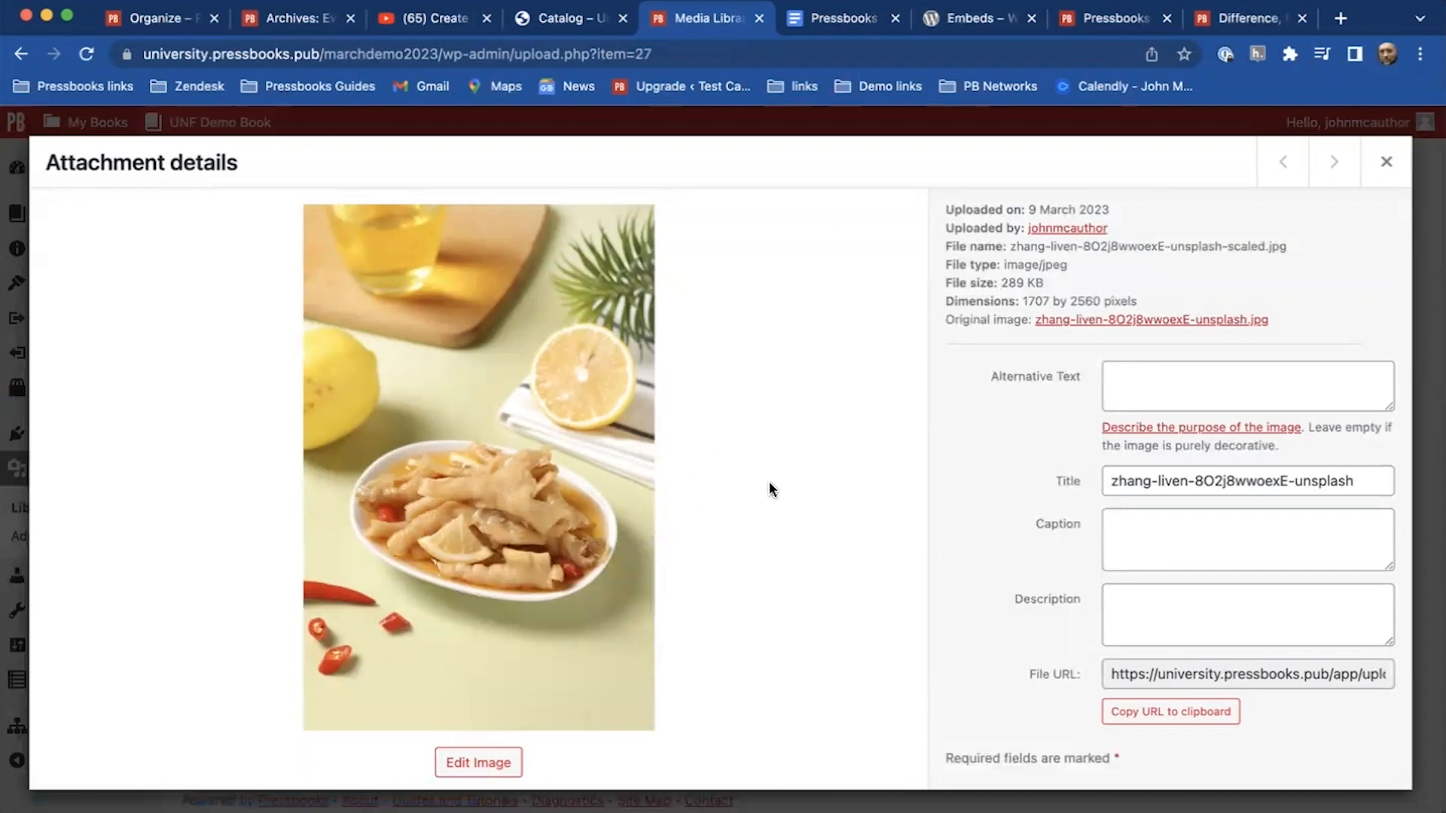
left_click(1115, 375)
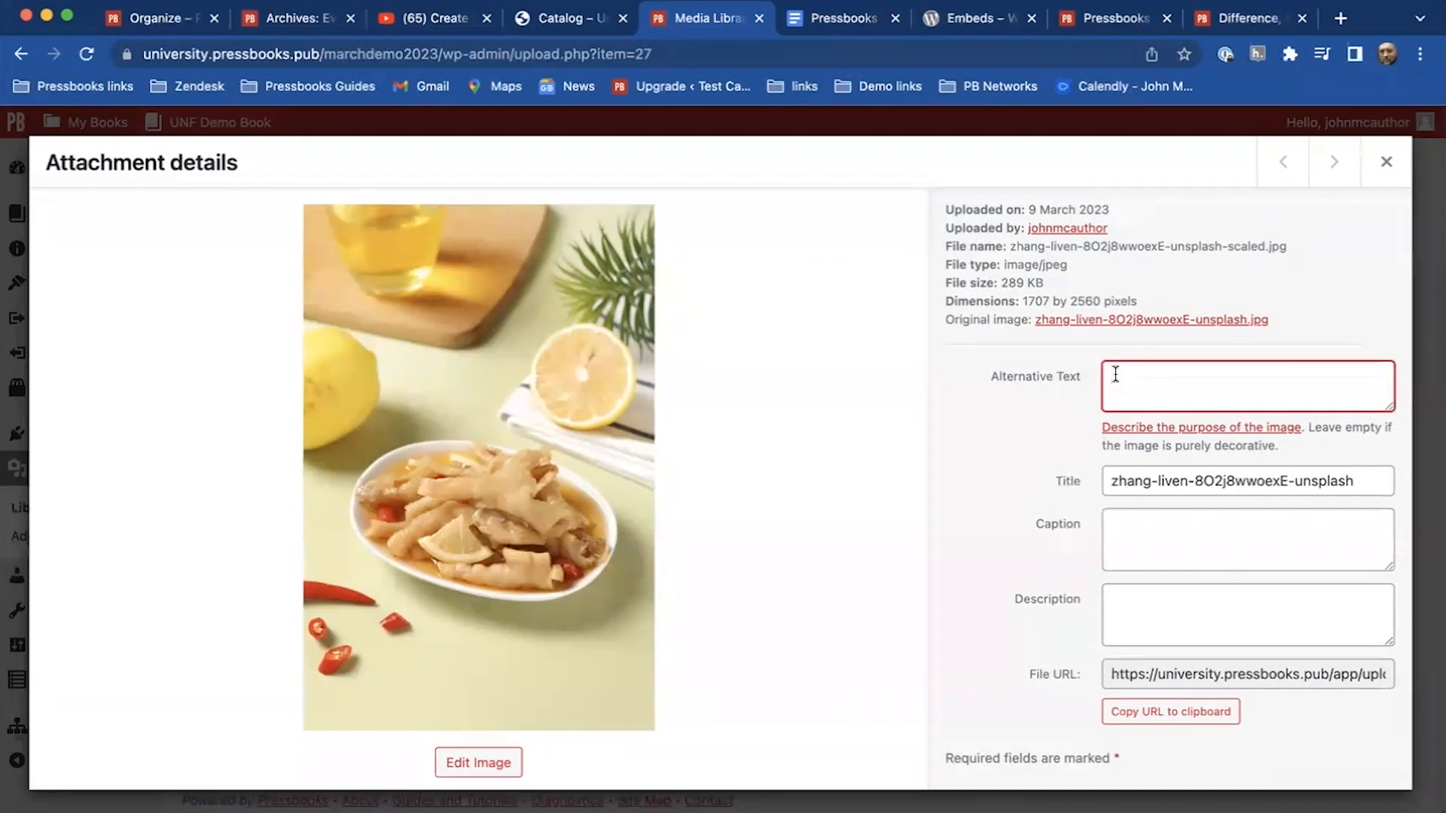
type("white dish with food")
Examine the image's caption, attribution, license and media replacement options, and close its attachment details.
scroll(1169, 485, "down", 3)
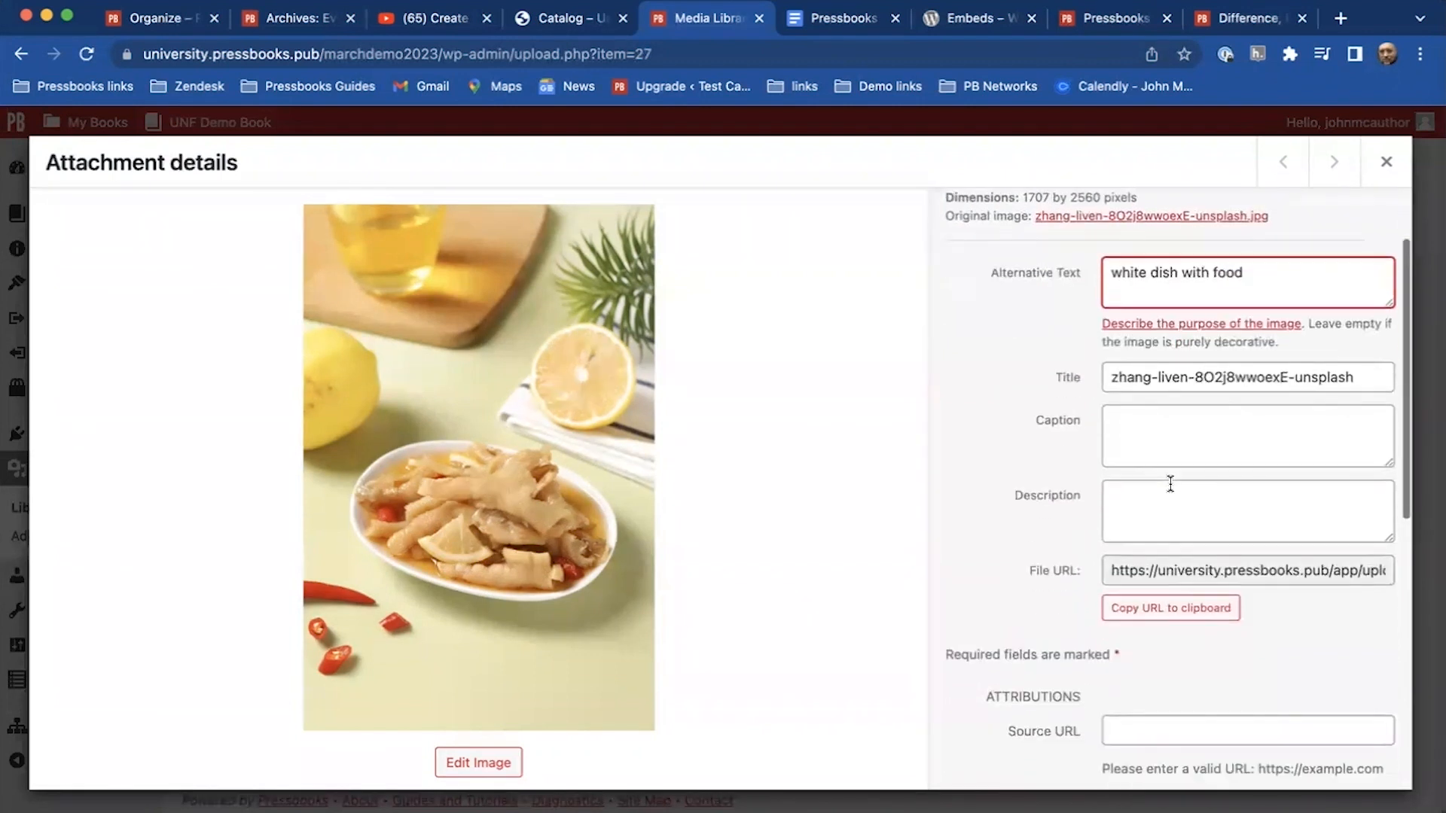
left_click(1268, 421)
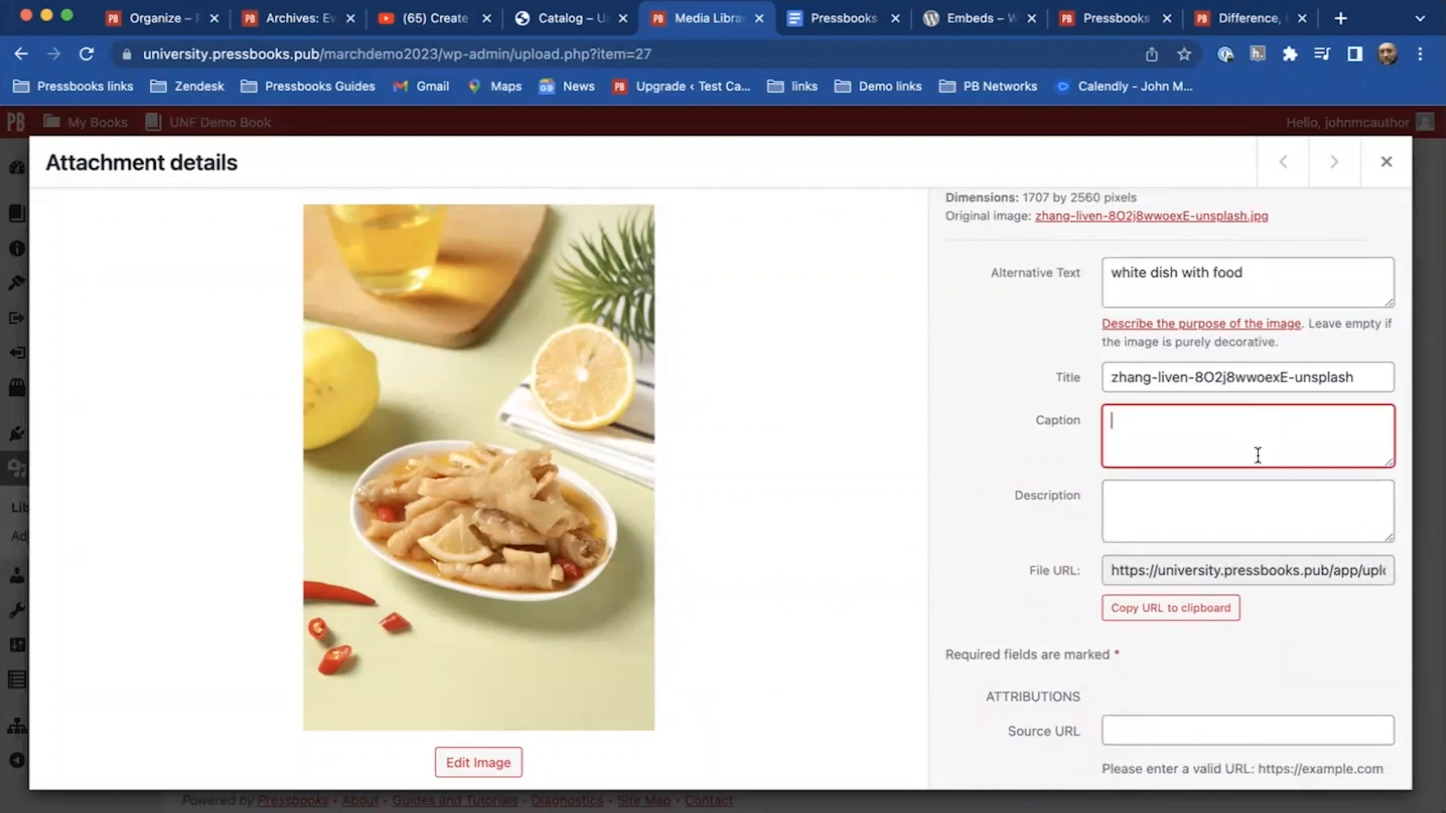
scroll(1245, 512, "down", 1)
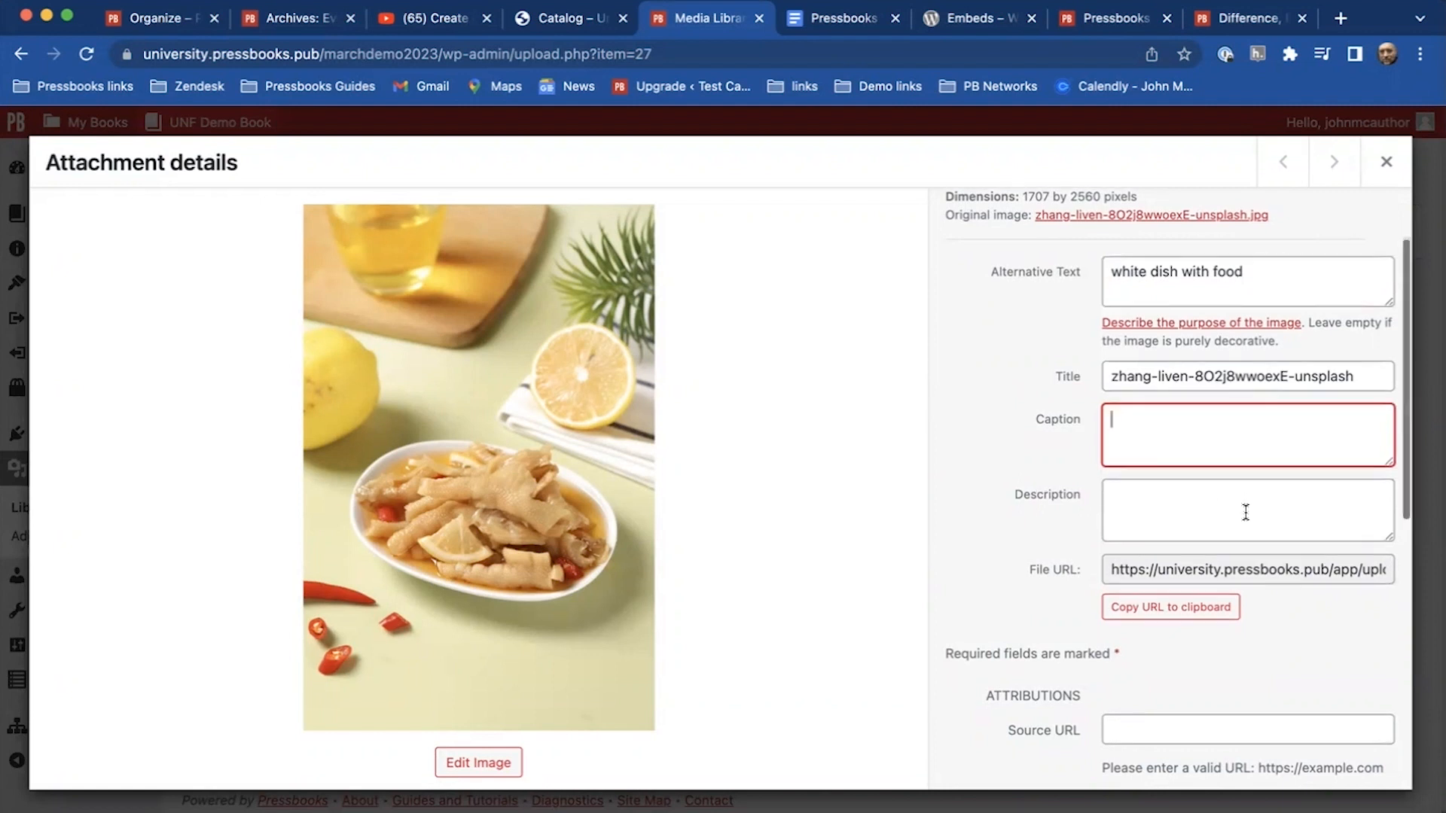
scroll(1246, 513, "down", 10)
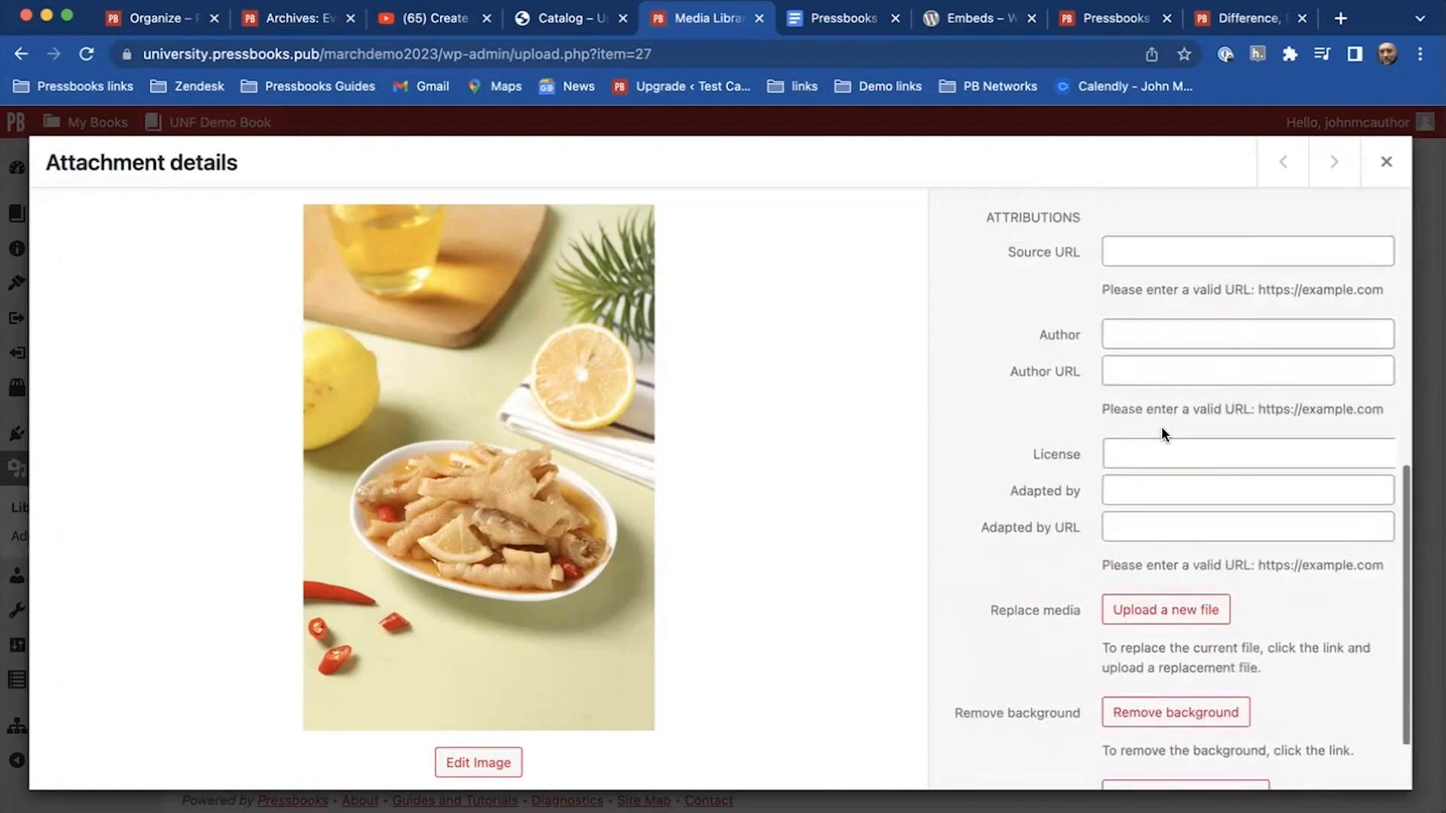
scroll(1164, 407, "up", 1)
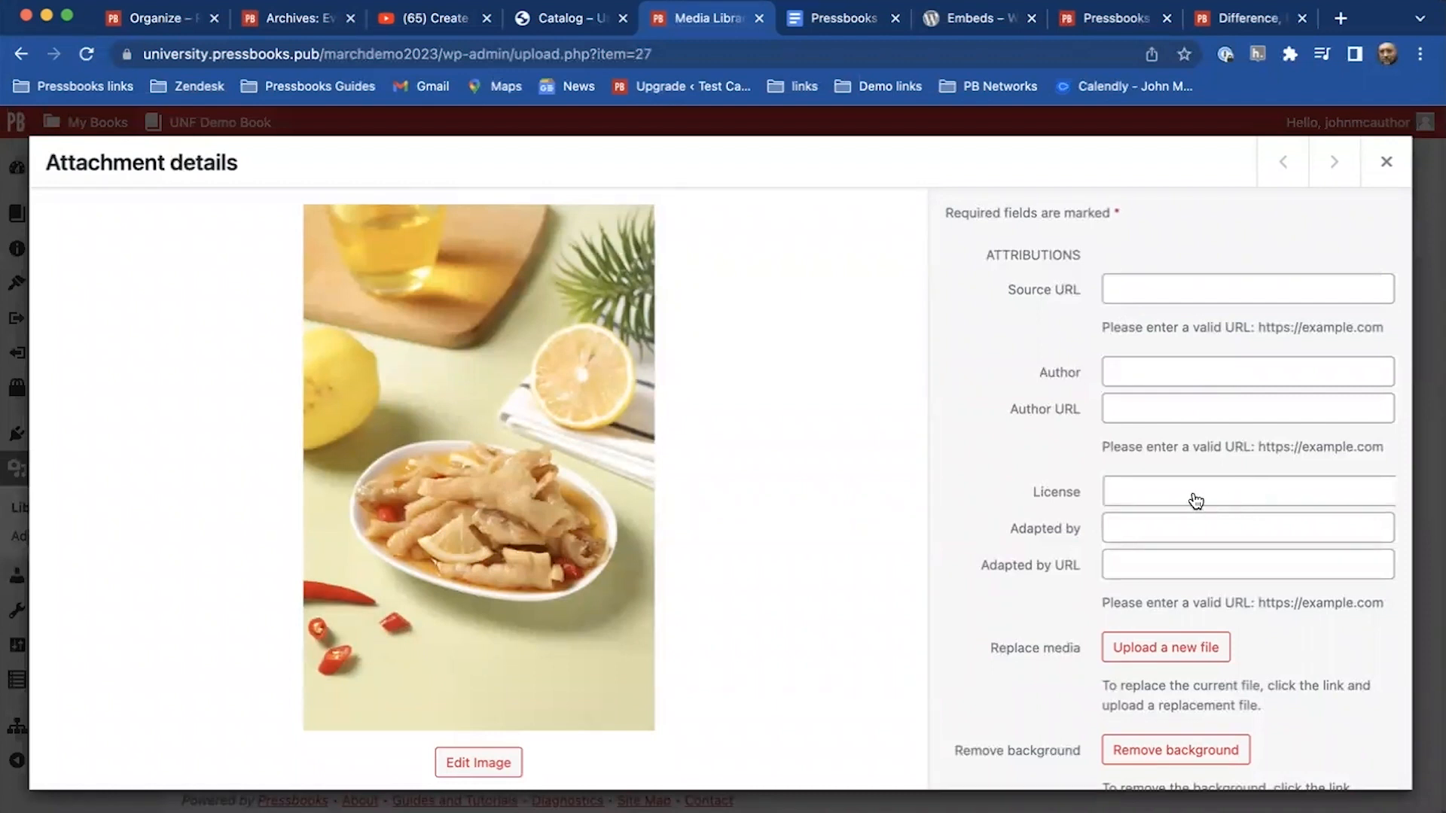
left_click(1247, 497)
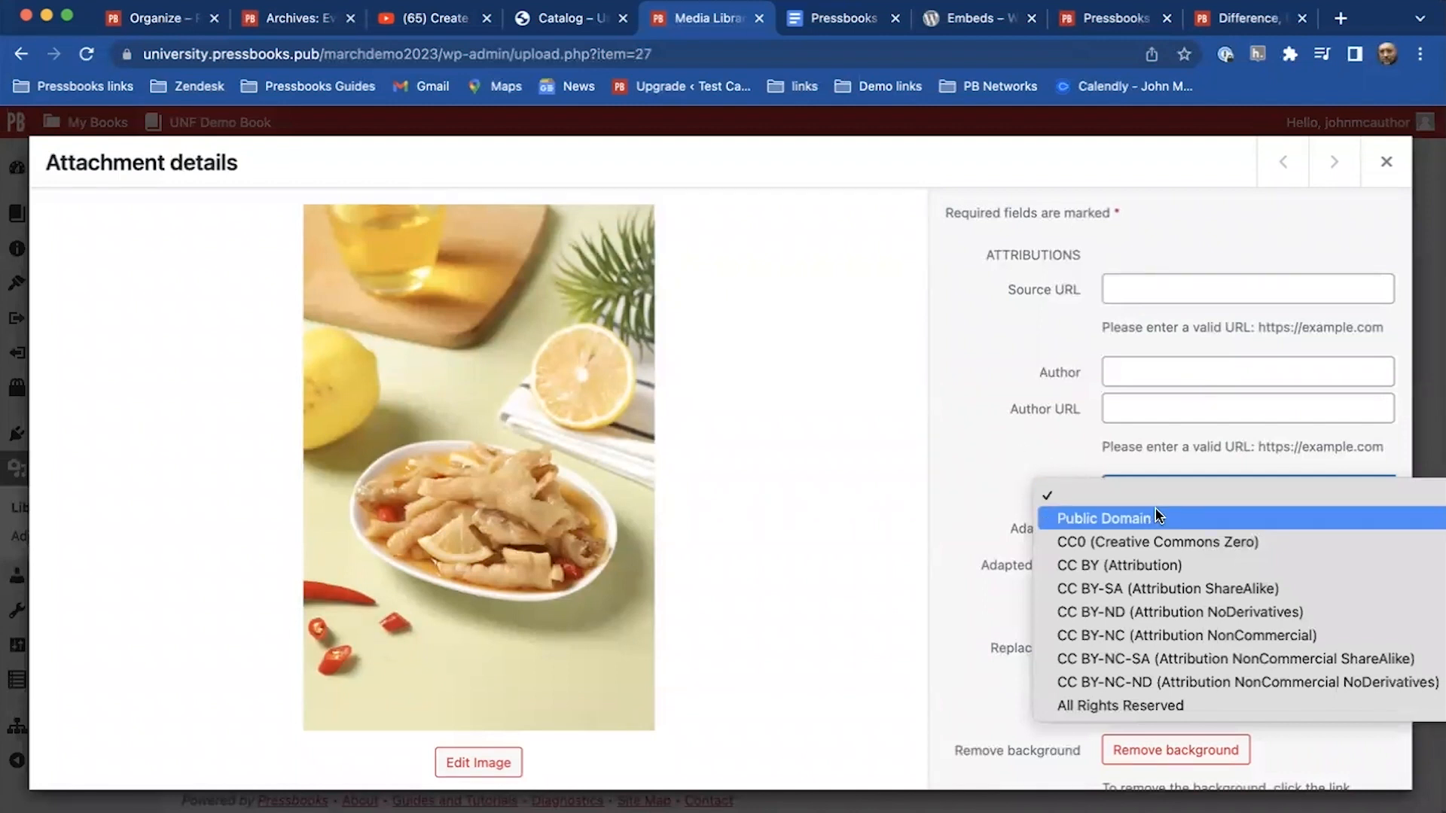
left_click(1019, 450)
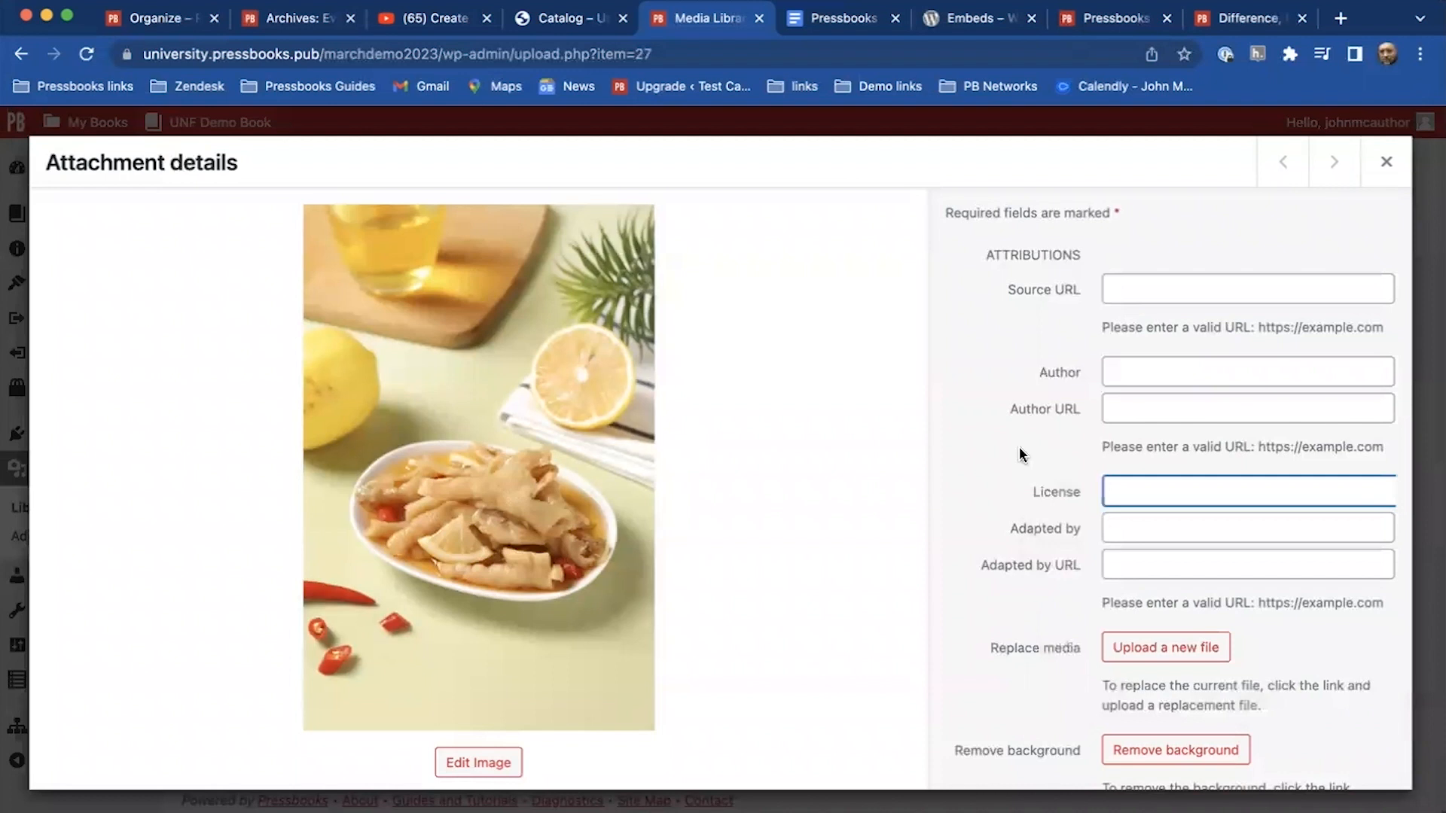
scroll(992, 573, "down", 3)
scroll(992, 574, "down", 1)
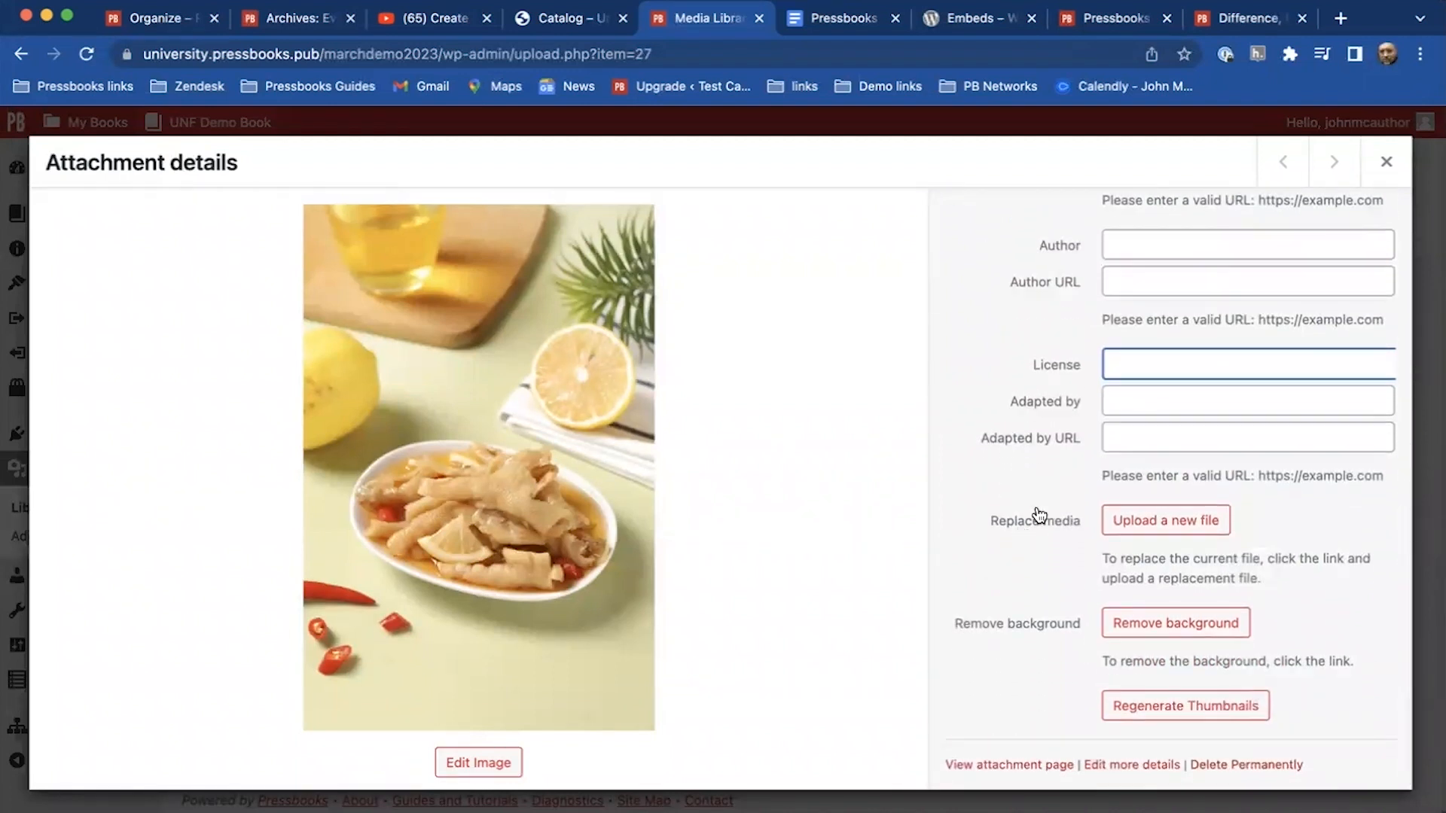
scroll(987, 441, "up", 10)
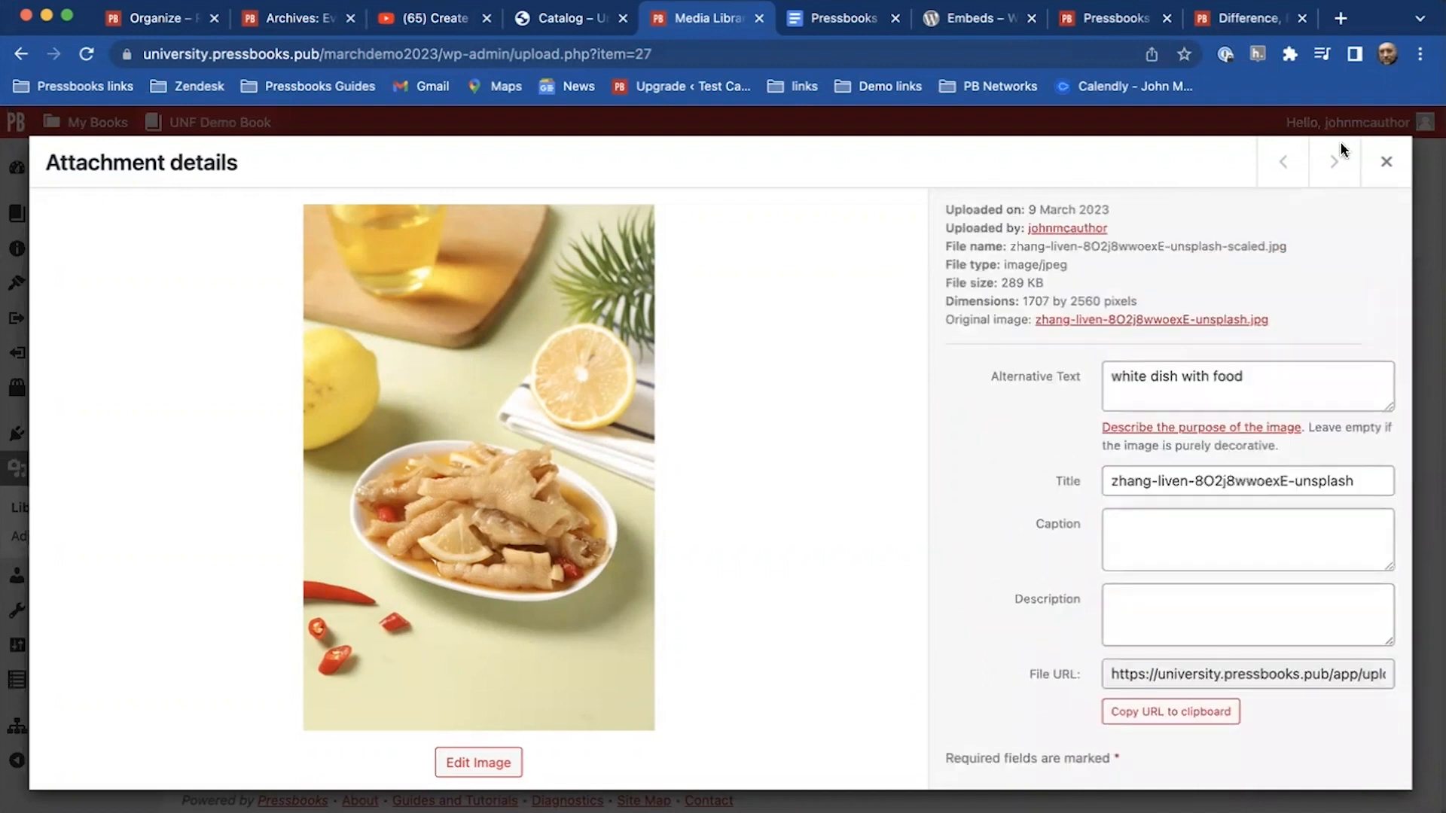
left_click(1385, 162)
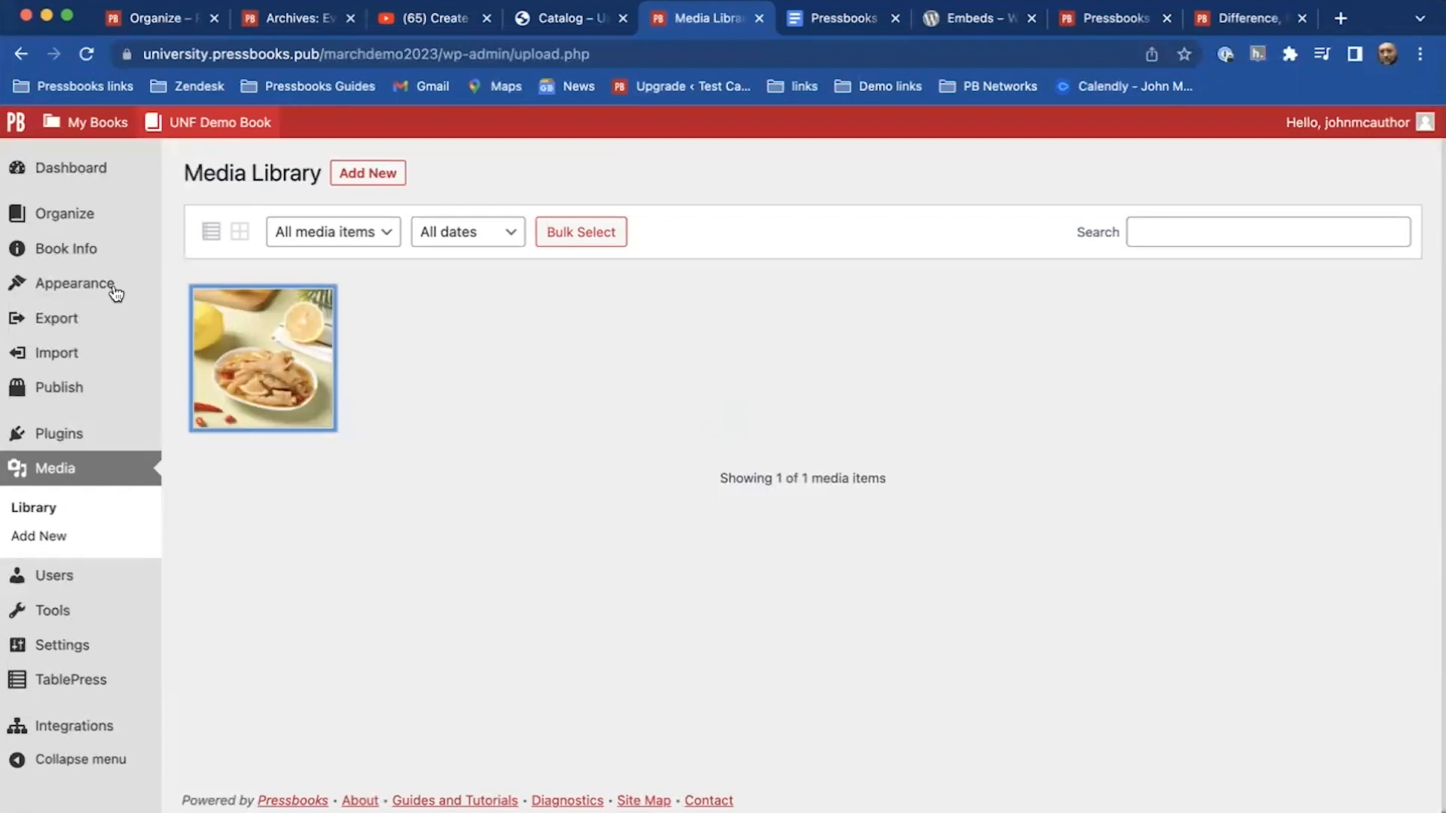
Open Chapter 1 for editing and view its embedded YouTube video.
left_click(64, 217)
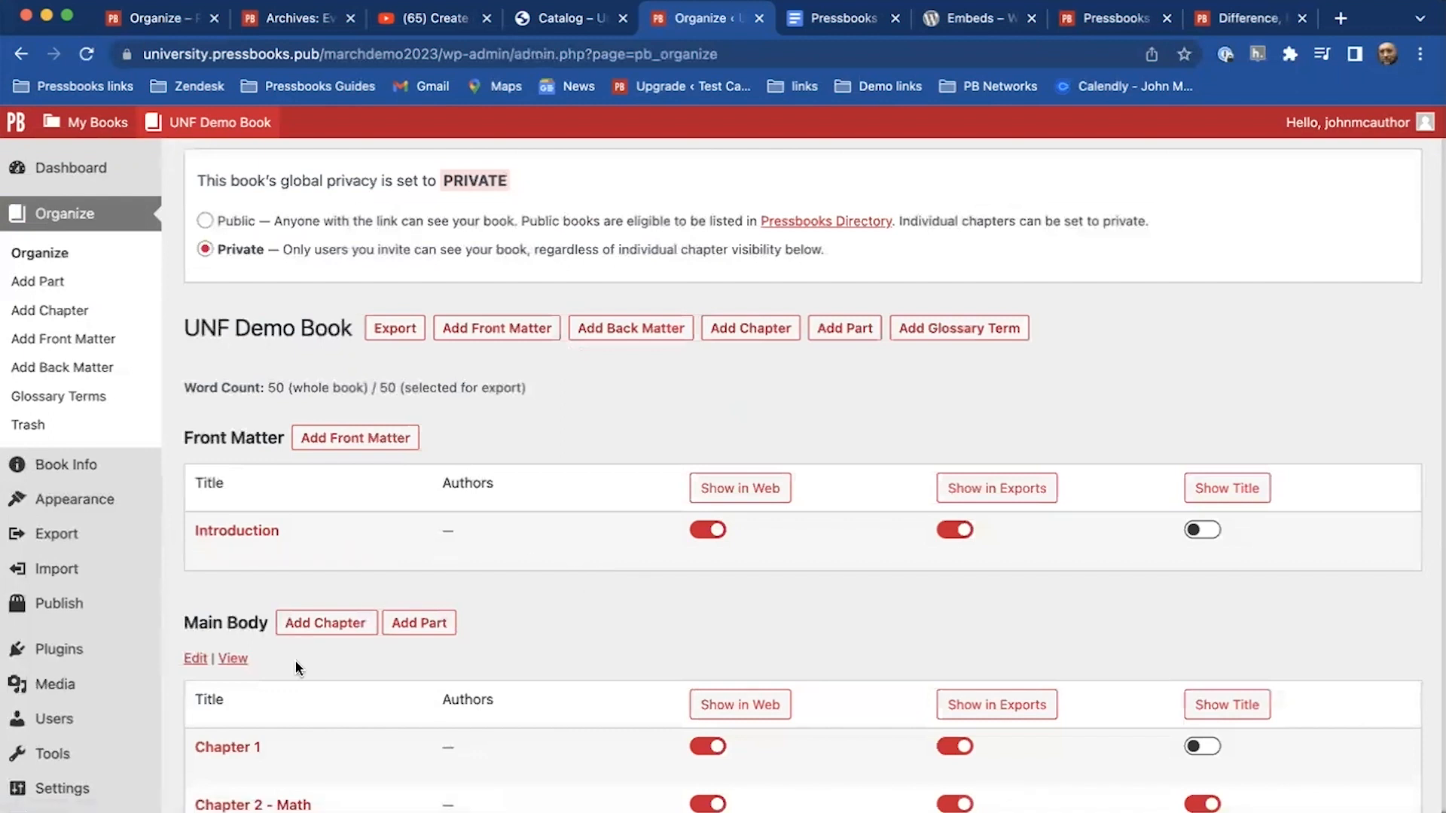
left_click(239, 747)
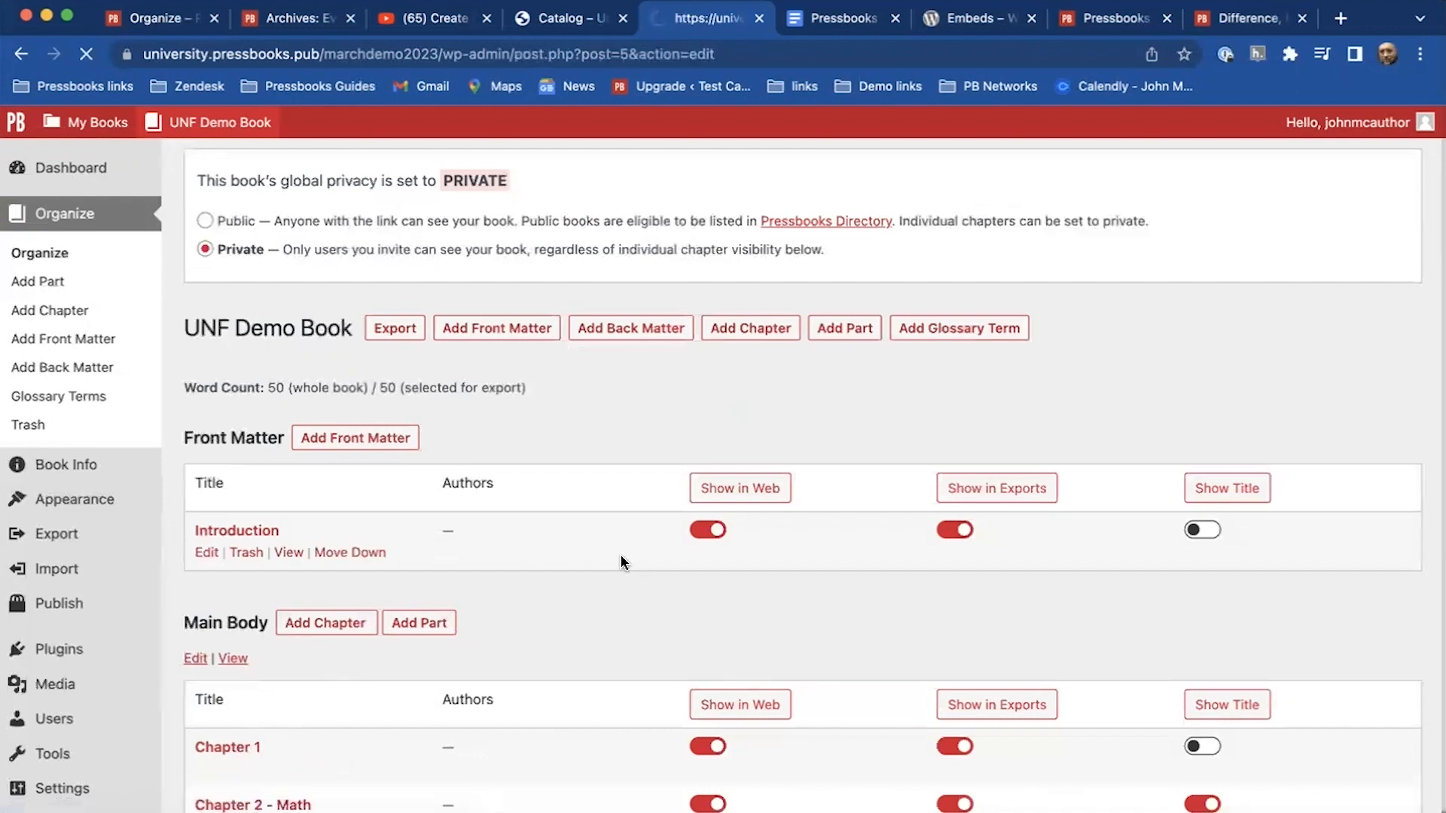
scroll(612, 556, "down", 8)
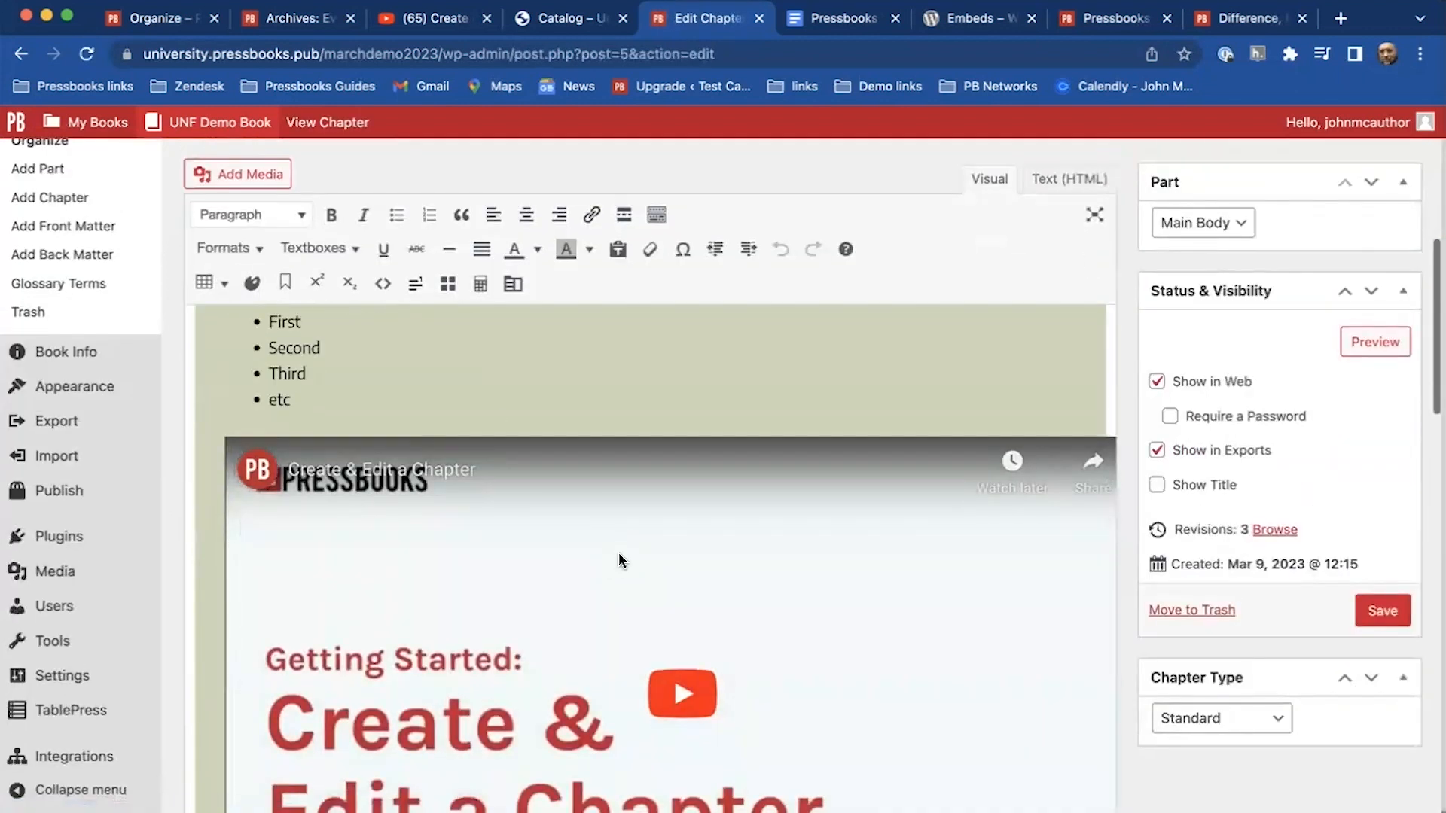
scroll(578, 520, "down", 2)
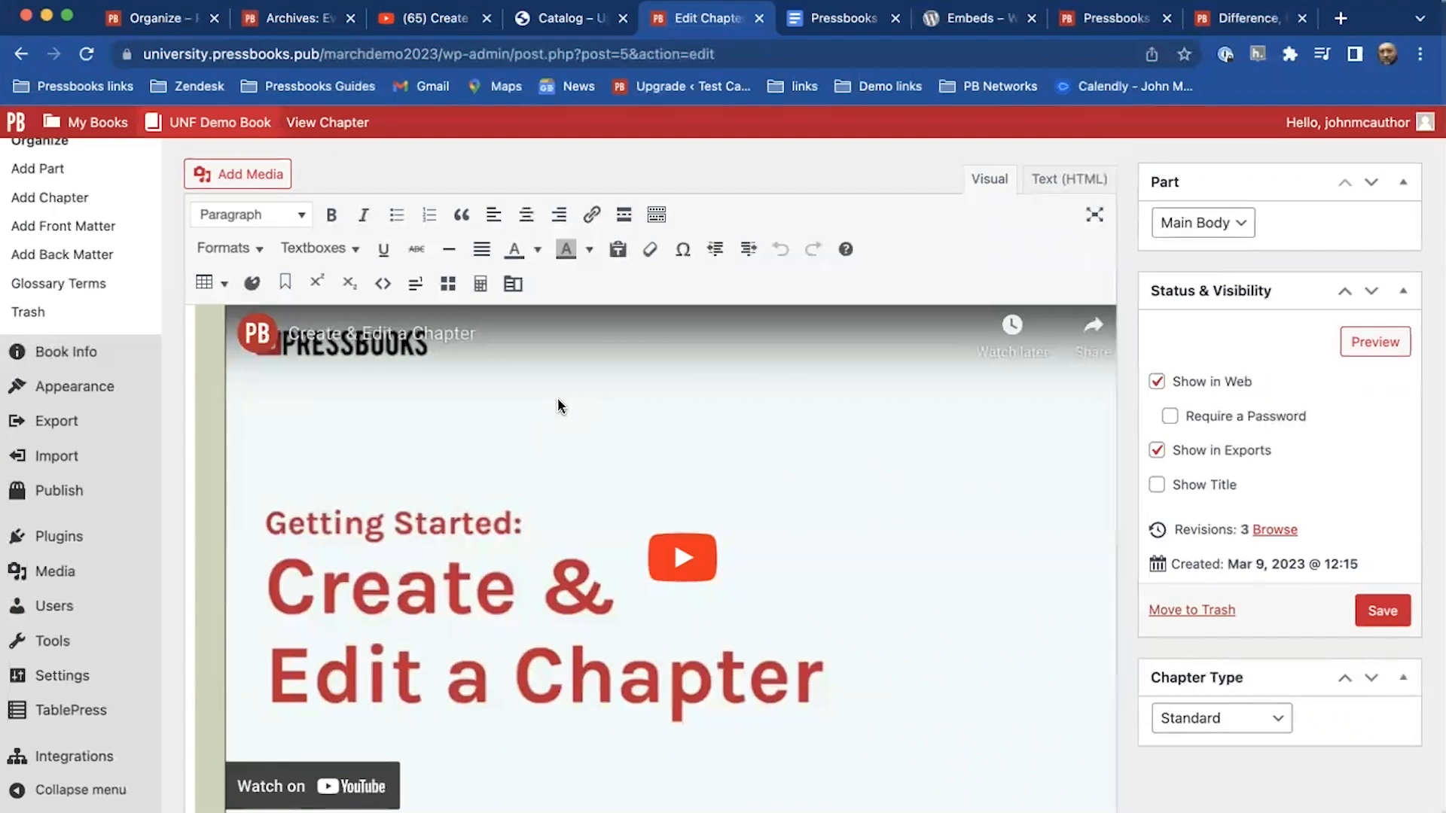
Switch to the WordPress Embeds documentation page and view its web address and introduction.
left_click(964, 18)
left_click(534, 58)
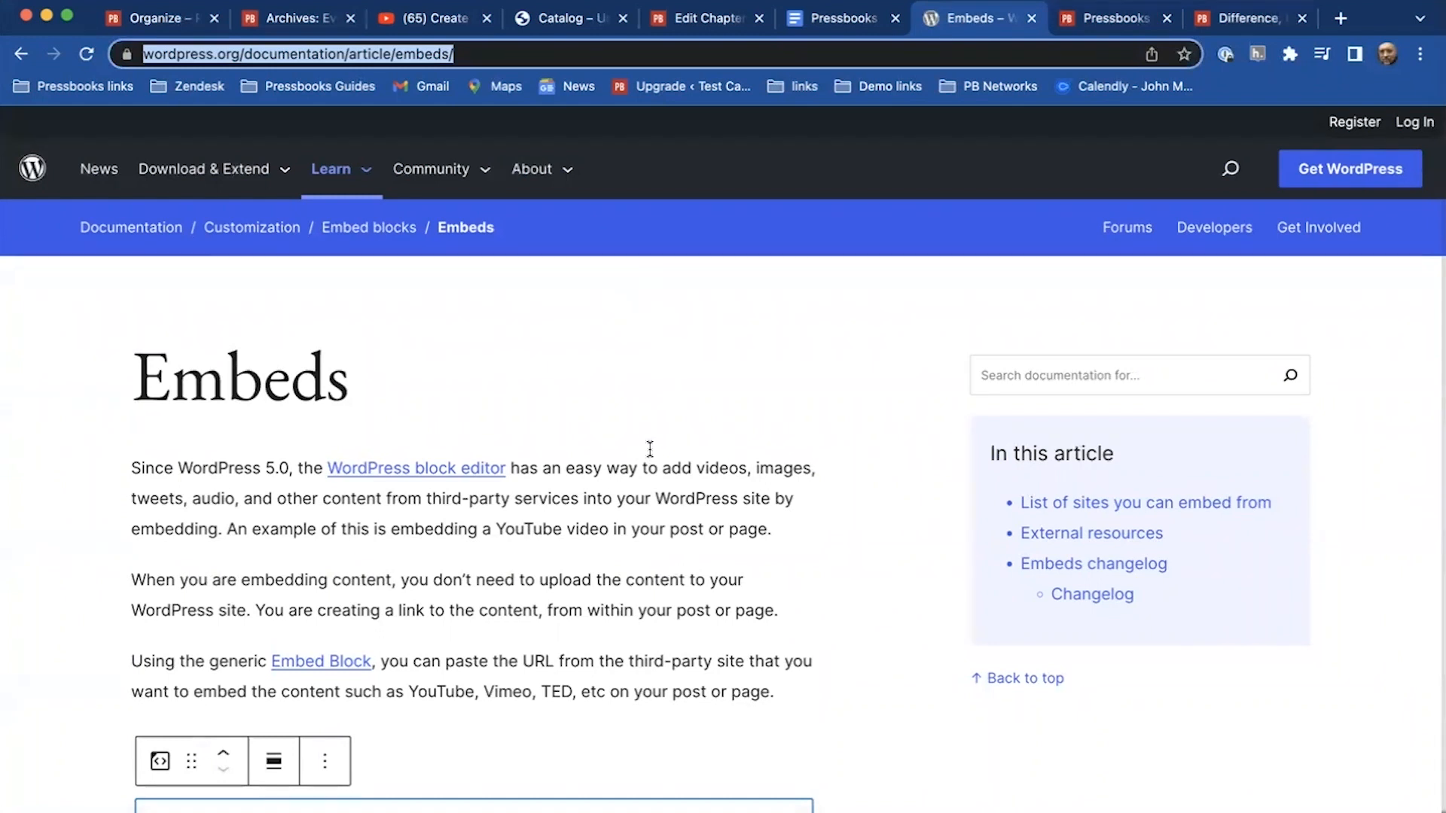
left_click(331, 335)
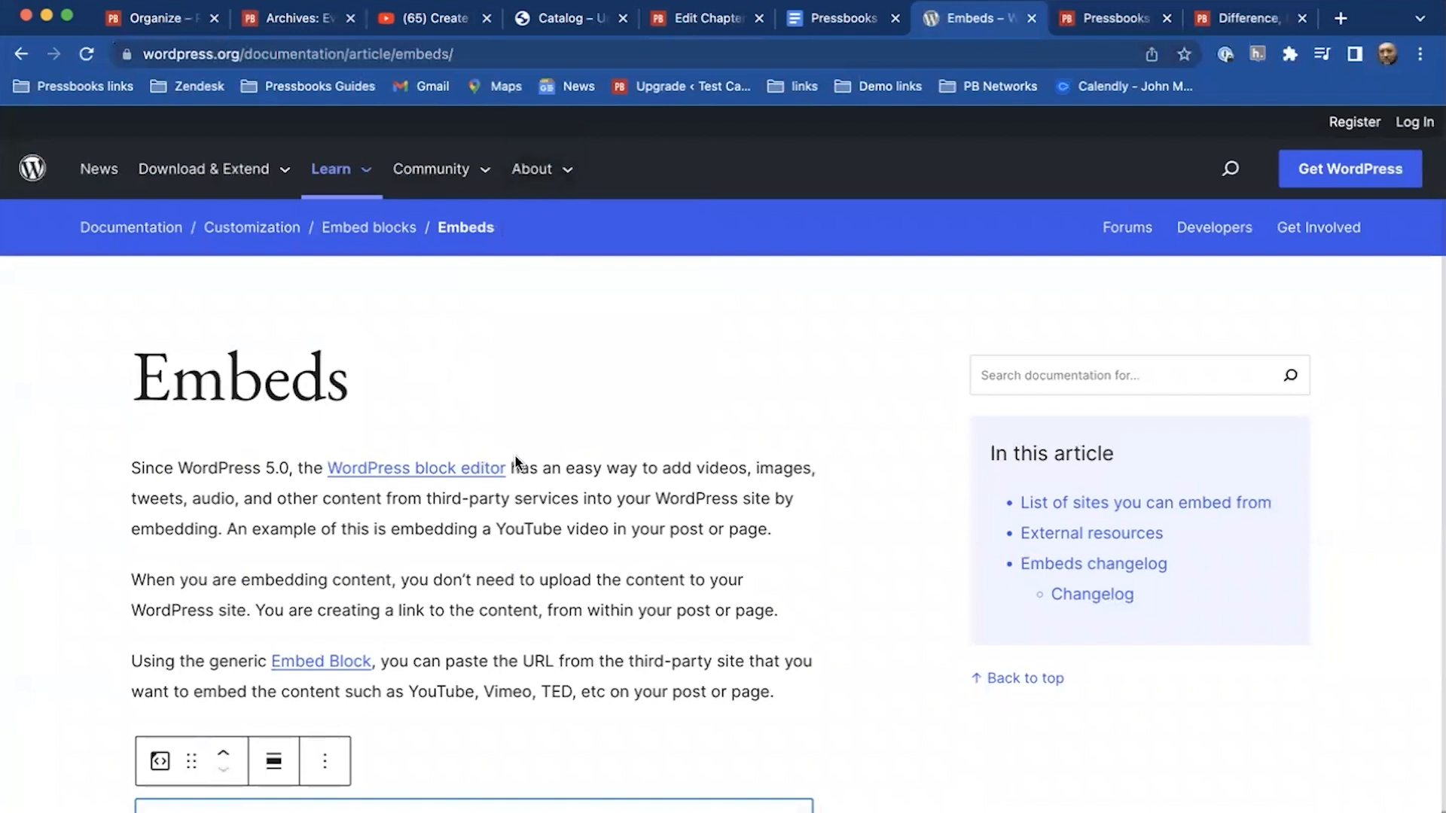
Examine the list of services WordPress can embed content from, through to YouTube, and return to the start of the article.
scroll(553, 452, "down", 3)
scroll(553, 456, "down", 10)
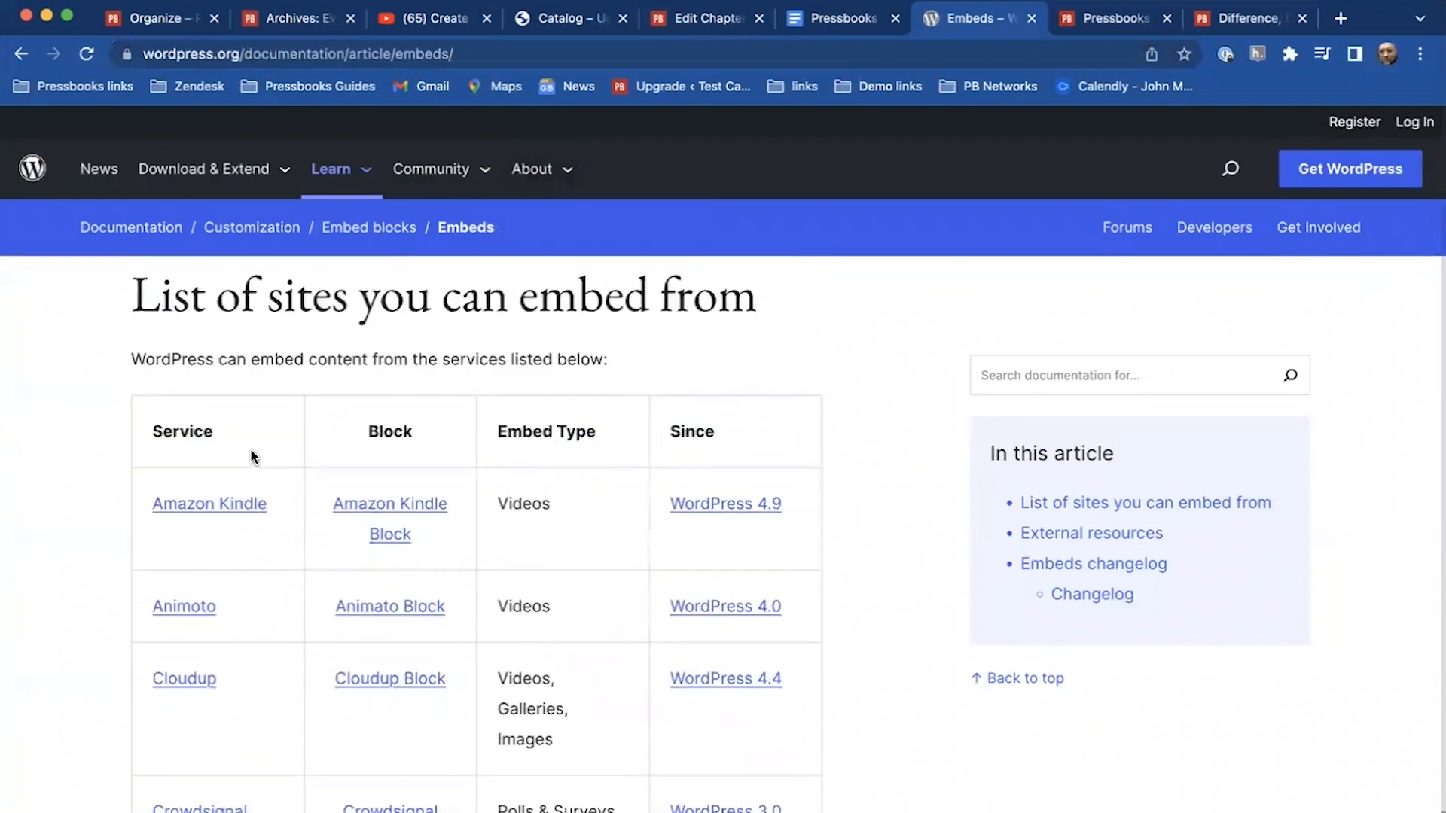
scroll(251, 455, "down", 5)
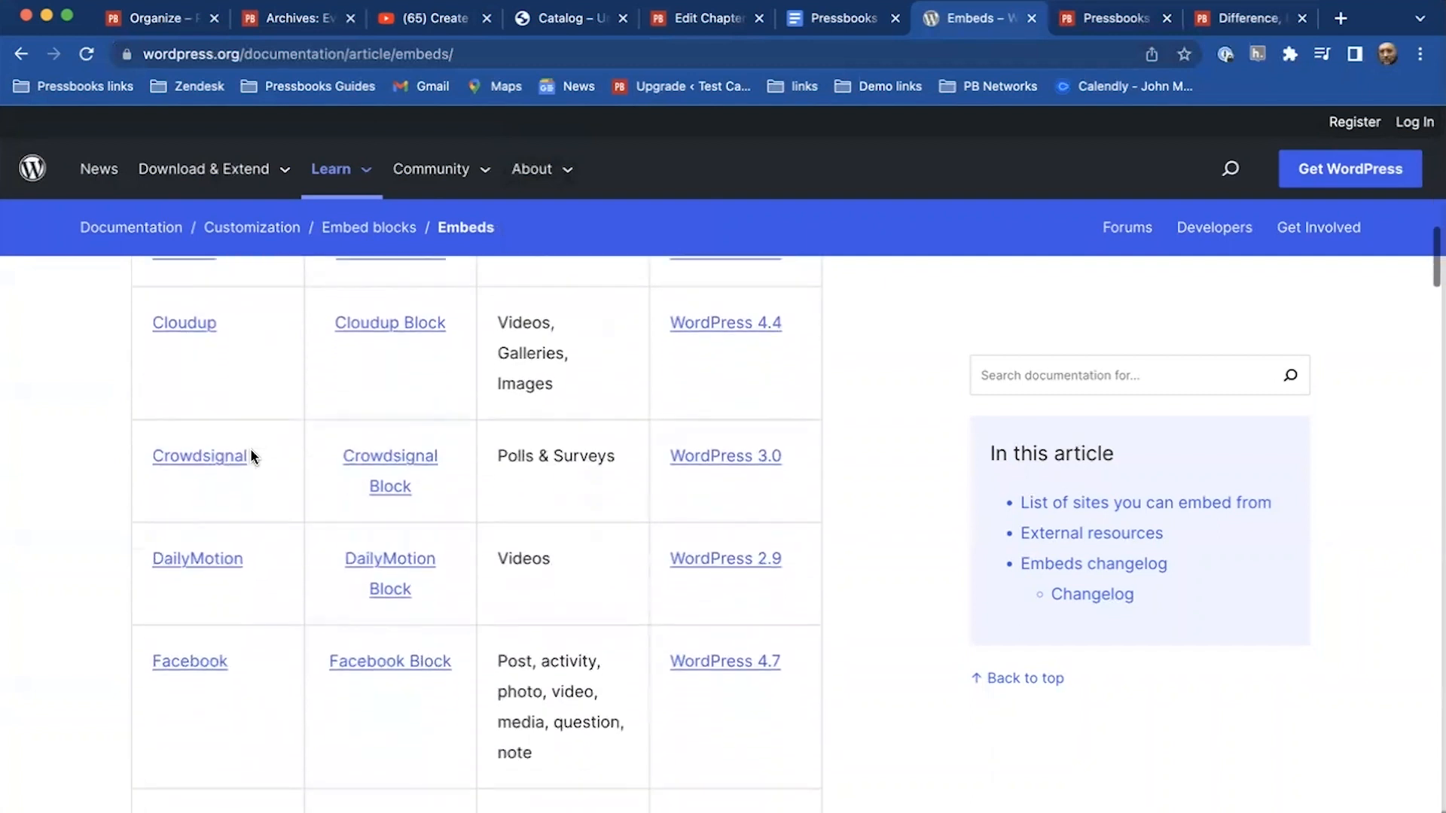
scroll(250, 455, "down", 10)
scroll(253, 454, "down", 8)
scroll(253, 454, "down", 10)
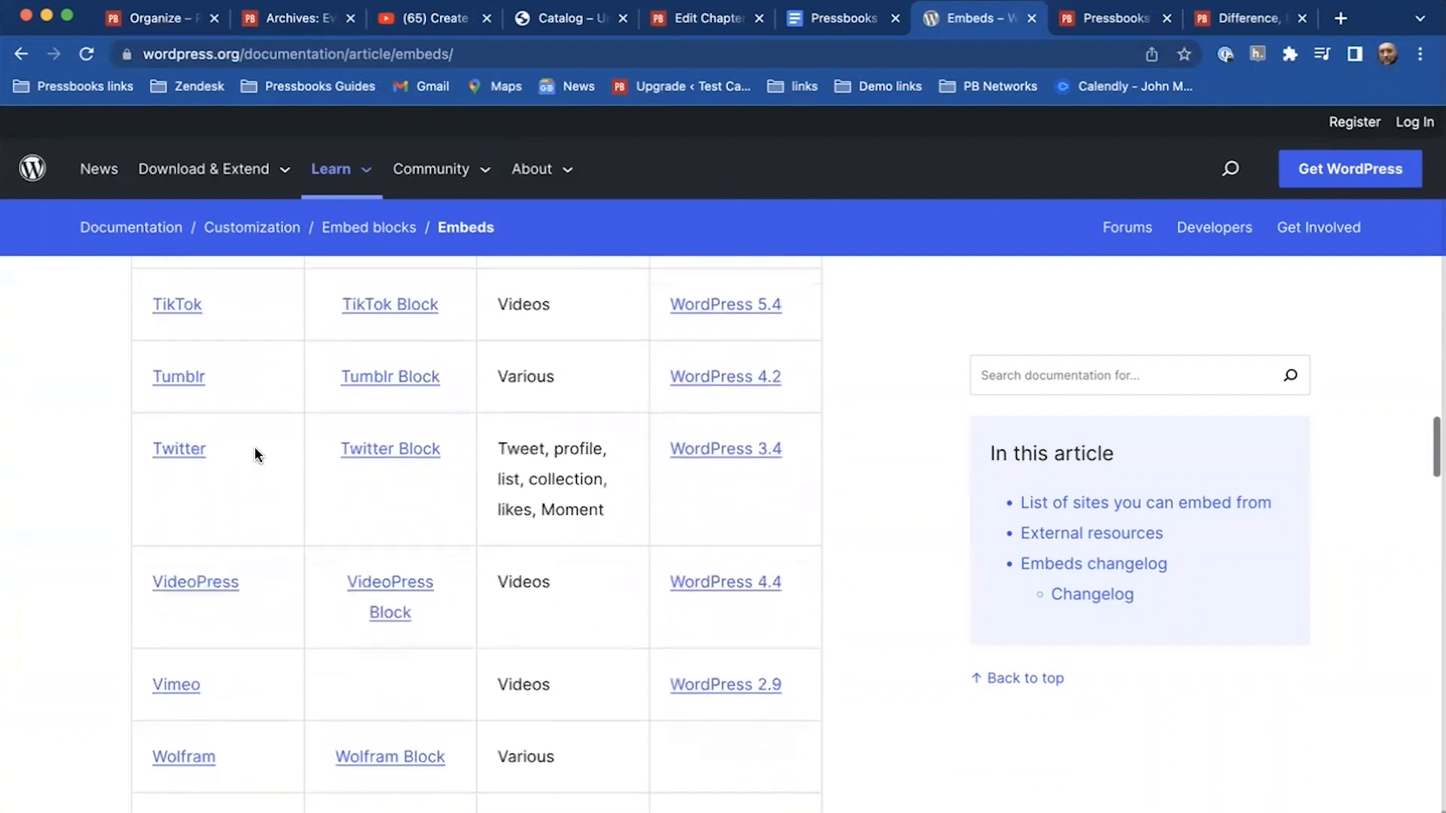
scroll(268, 480, "down", 3)
scroll(273, 489, "down", 1)
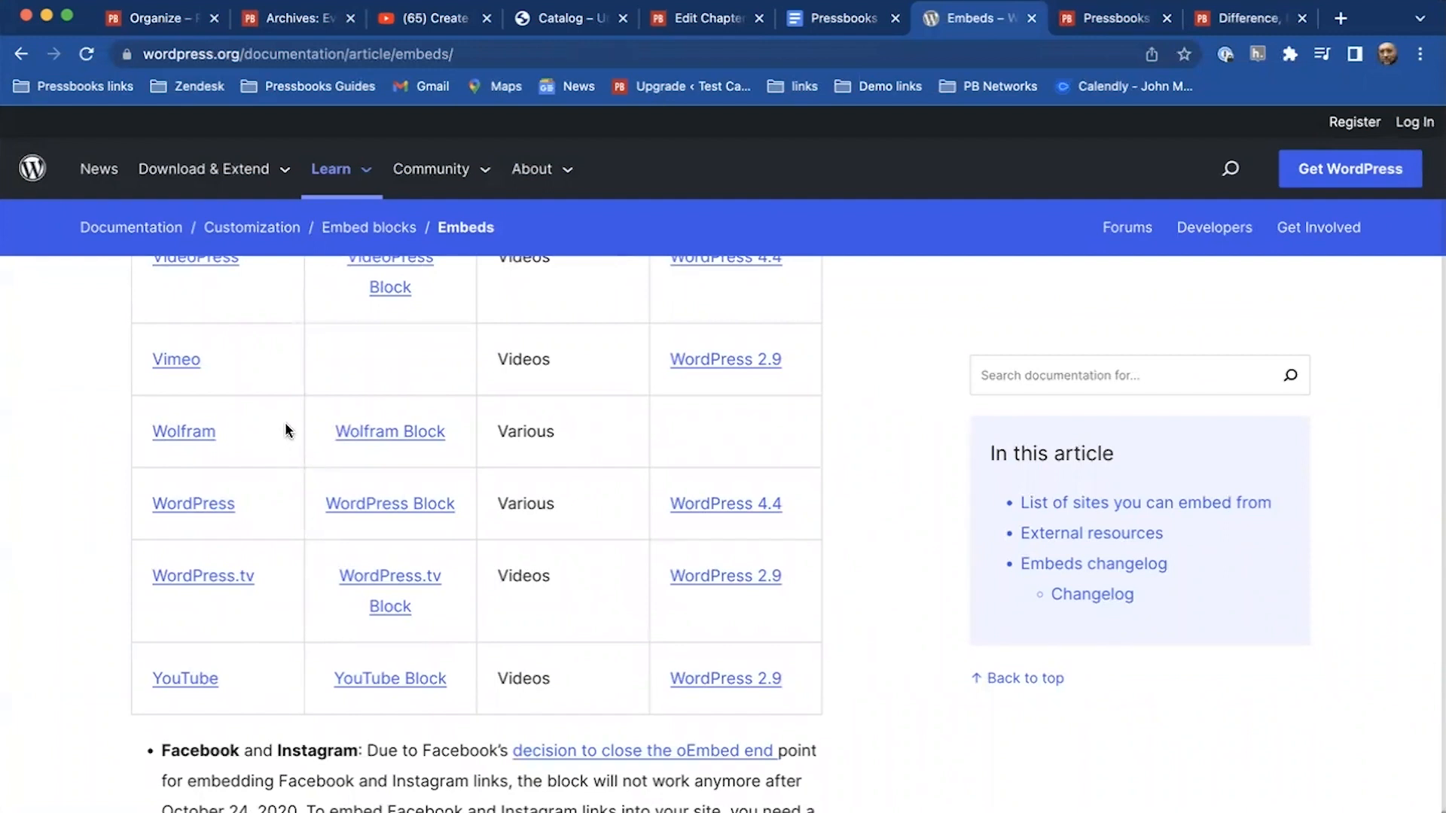
scroll(285, 423, "up", 20)
scroll(291, 418, "up", 8)
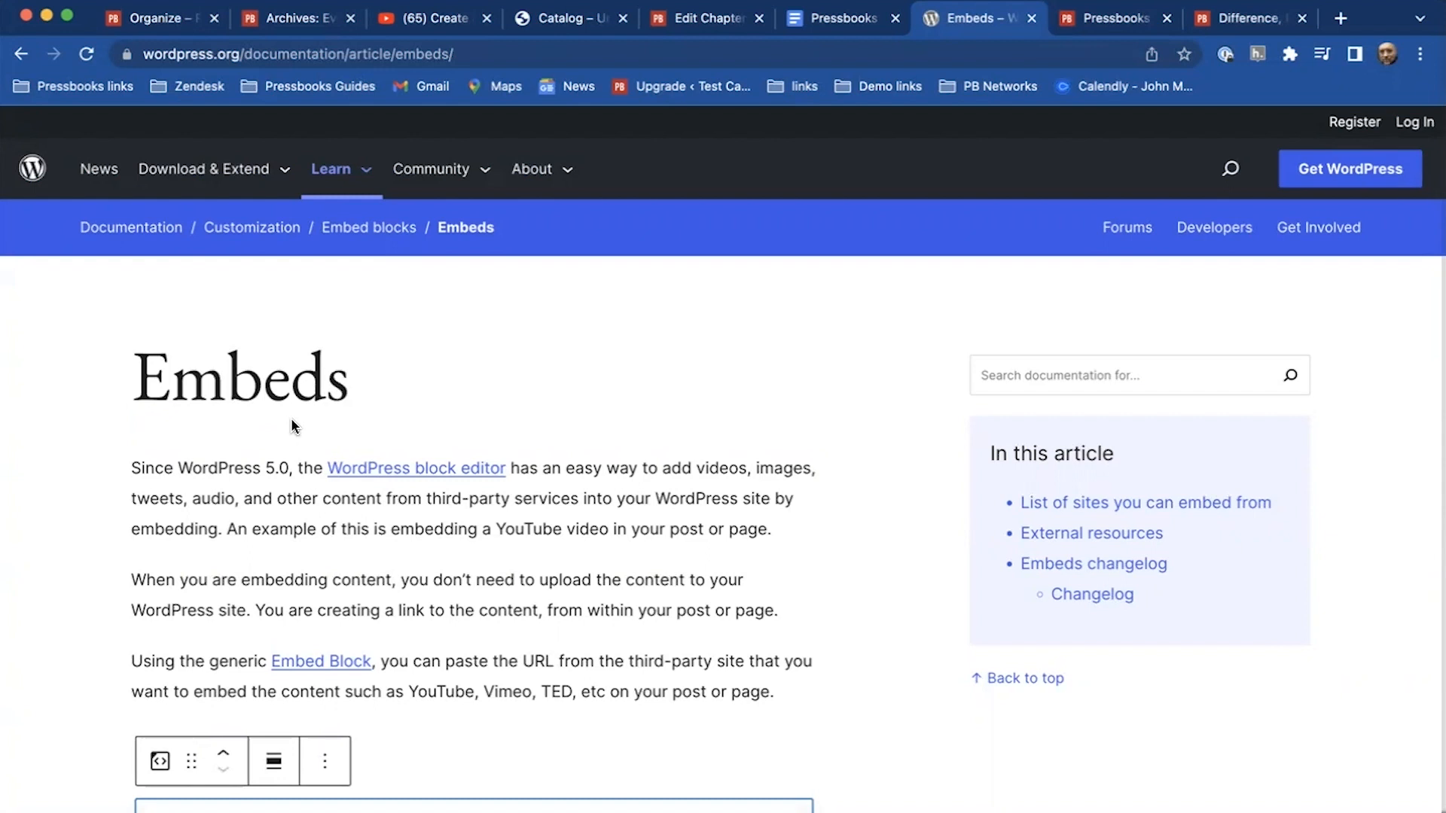
Return to the Chapter 1 editor and set the copyright license in the chapter metadata to CC BY-NC-SA (Attribution NonCommercial ShareAlike).
left_click(682, 23)
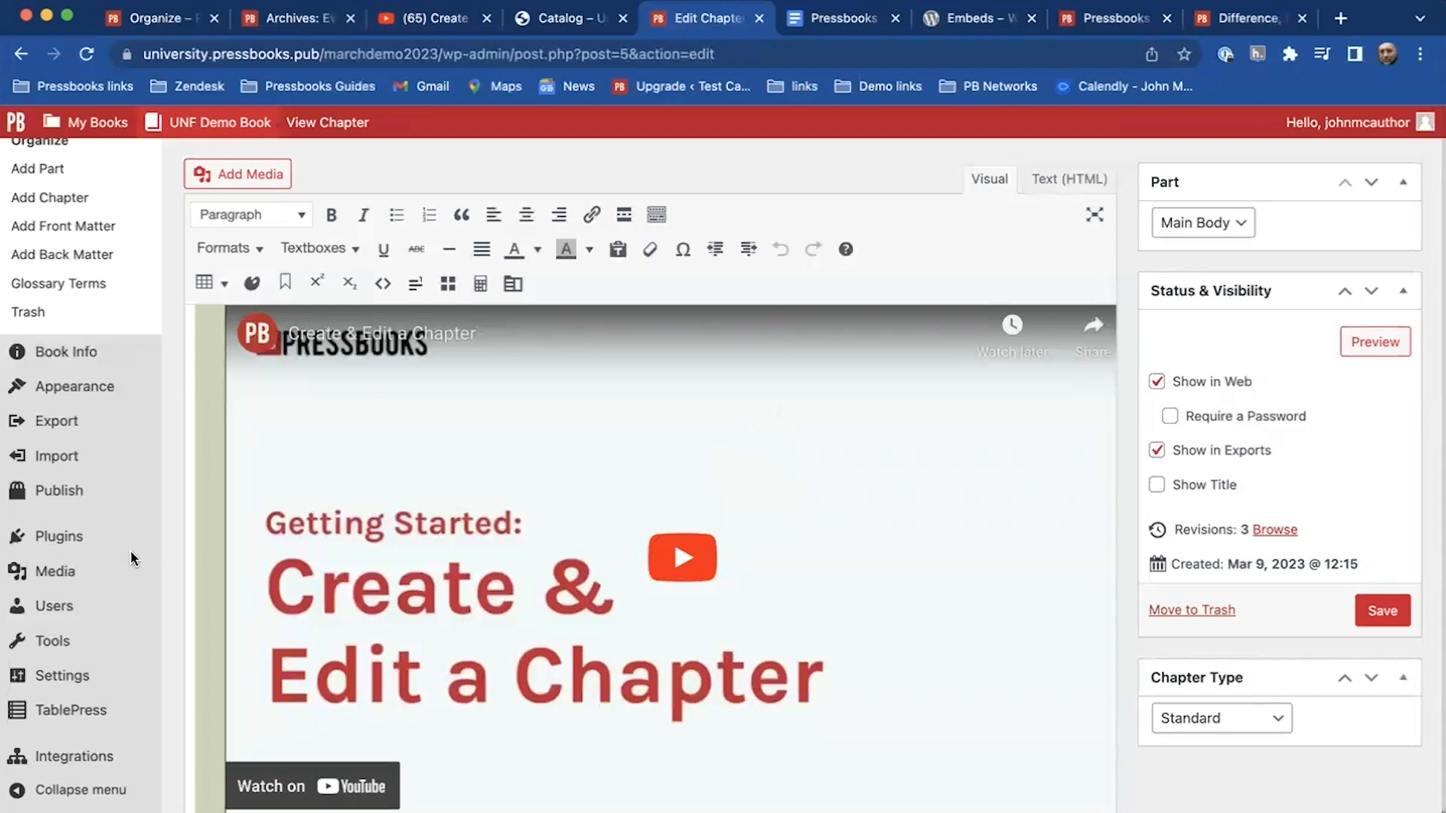
scroll(215, 384, "down", 15)
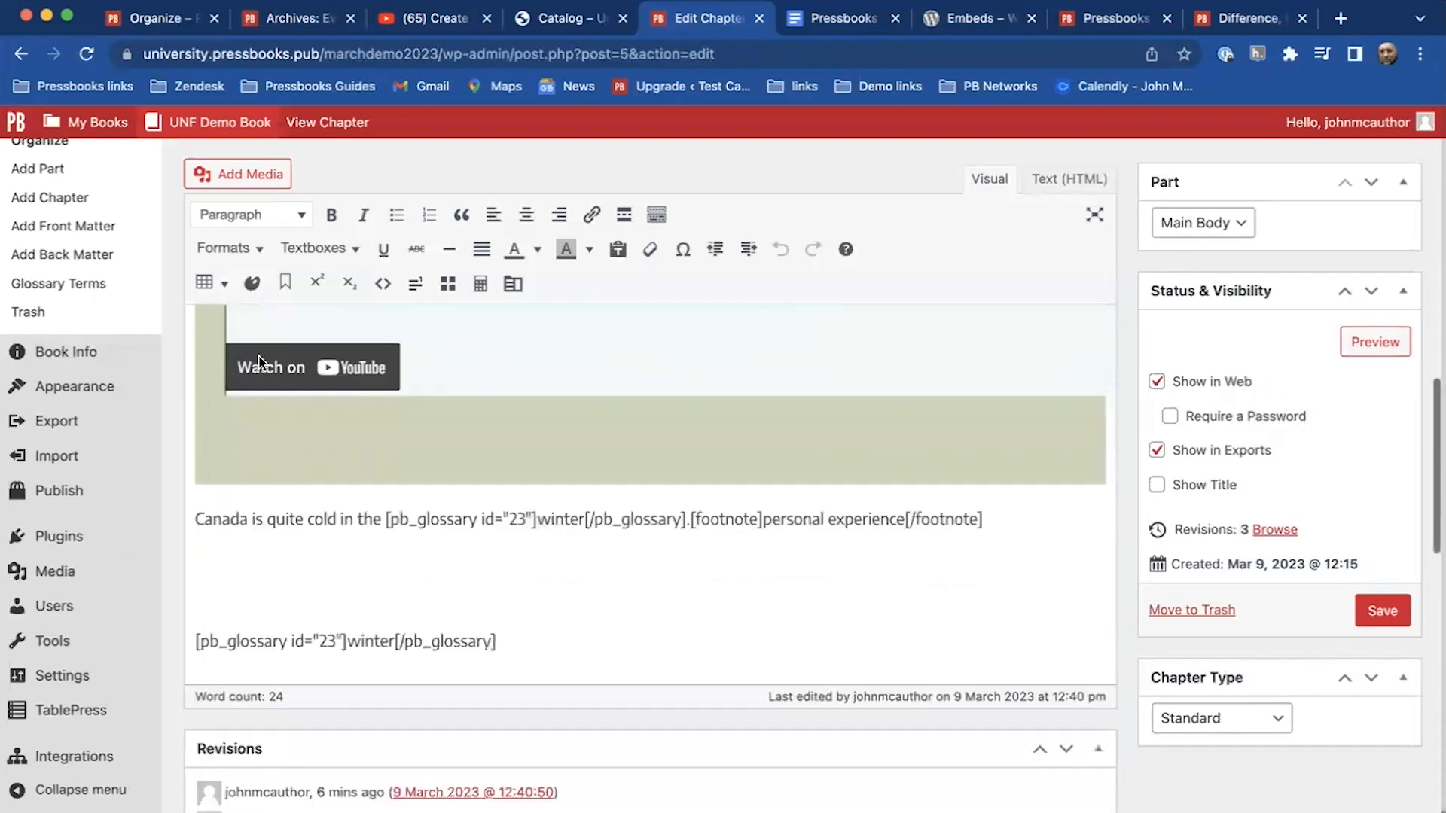
scroll(203, 403, "up", 4)
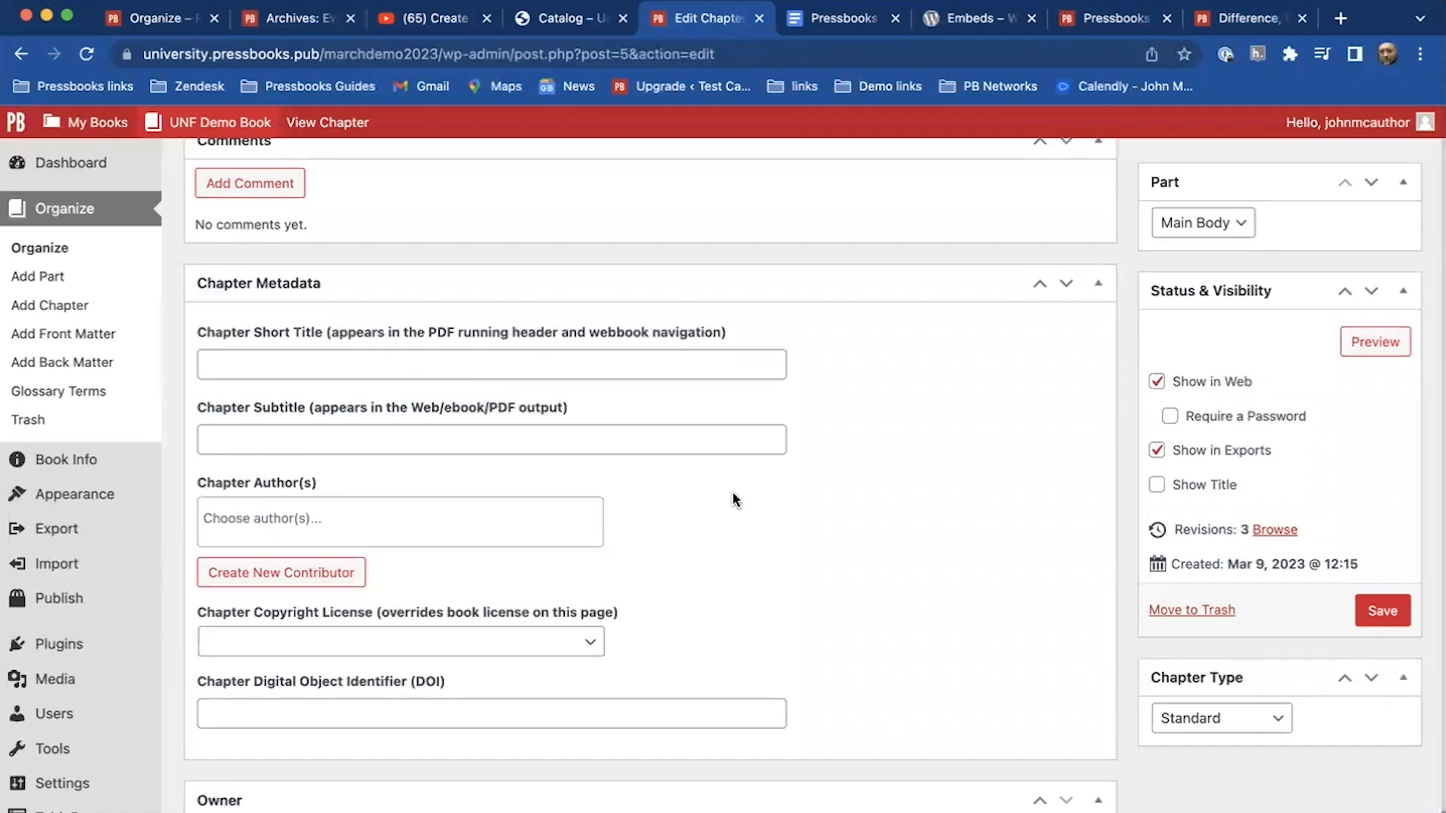
scroll(733, 494, "down", 1)
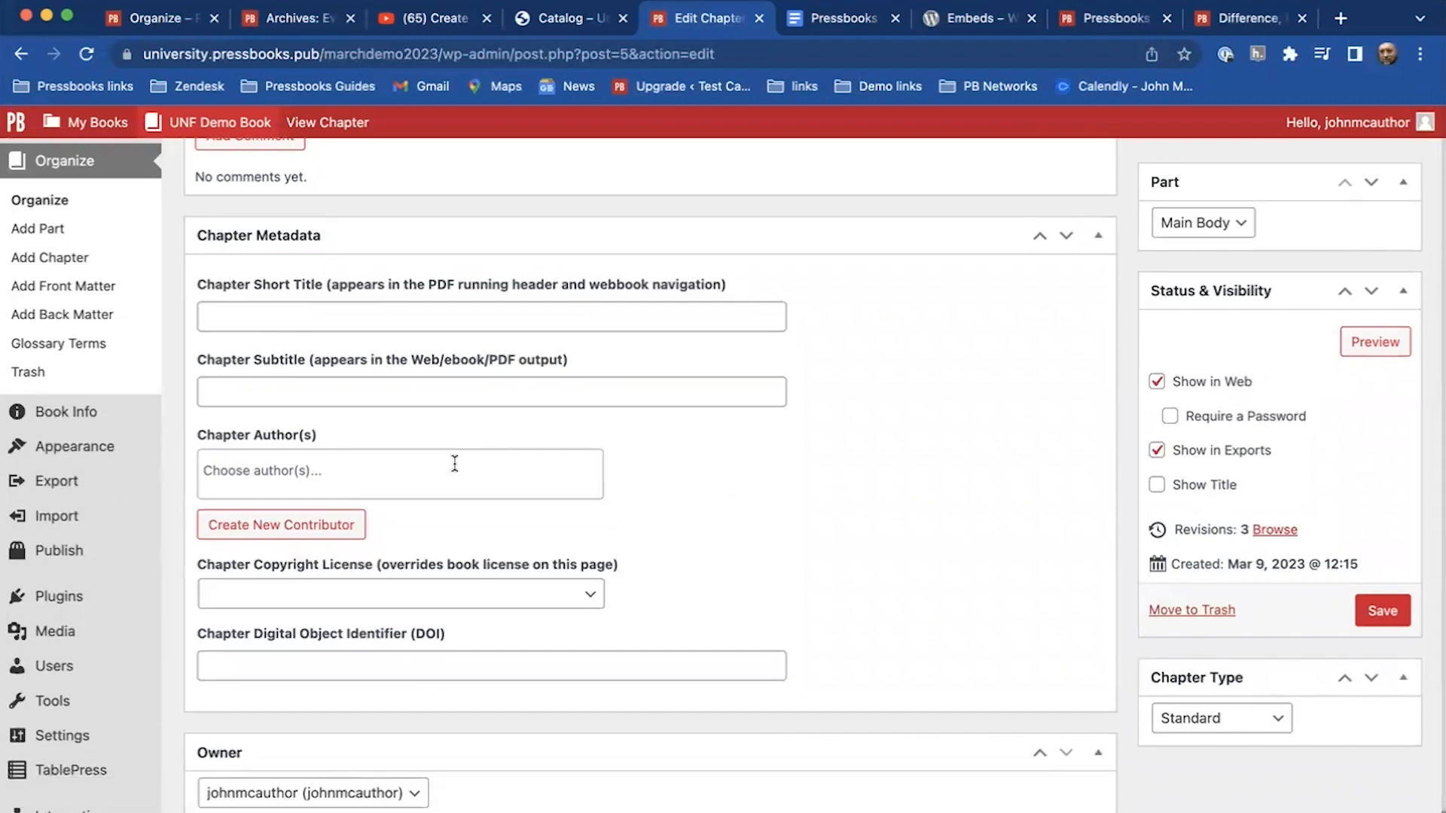
scroll(657, 452, "down", 1)
scroll(657, 445, "down", 2)
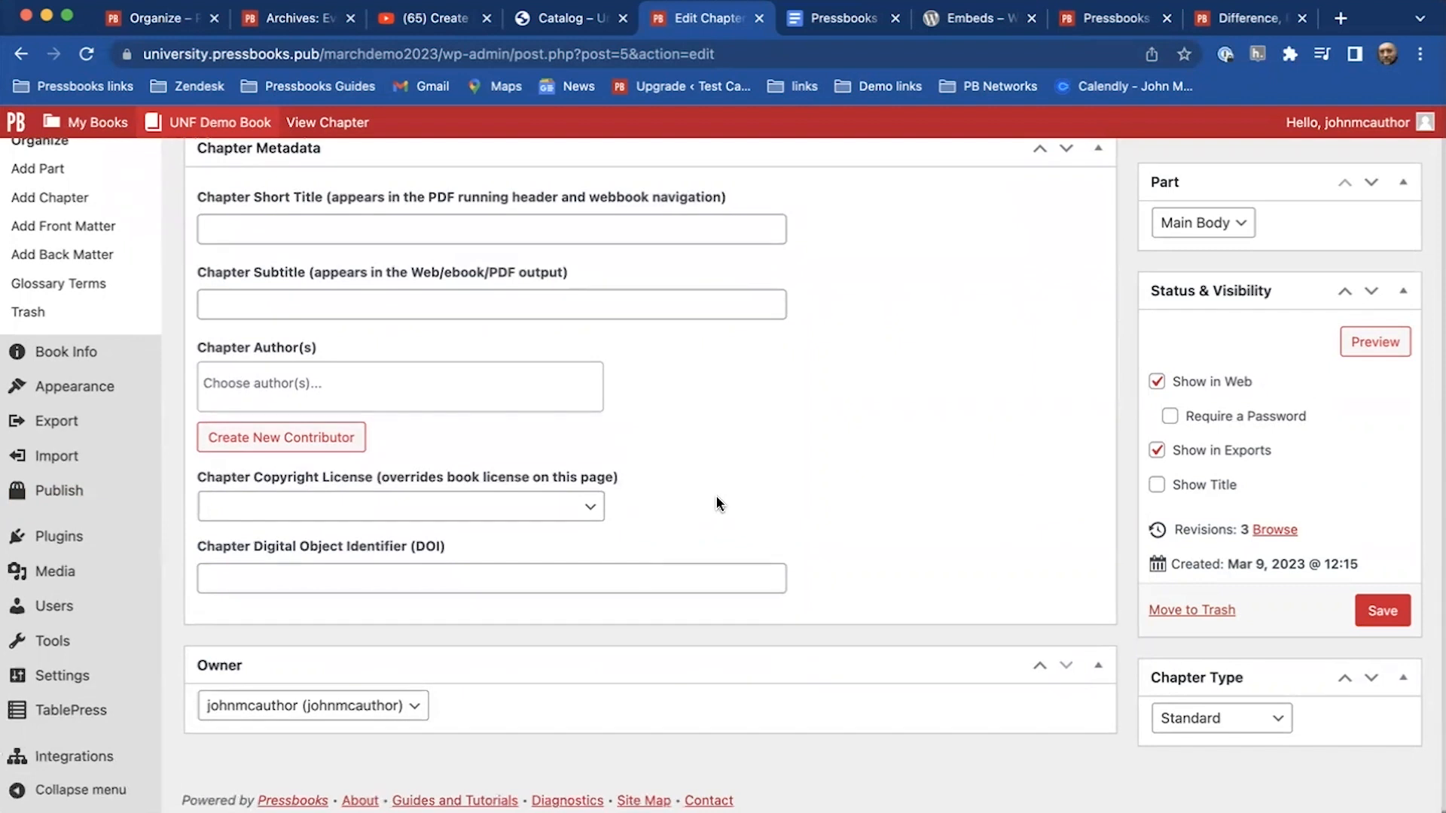
left_click(587, 507)
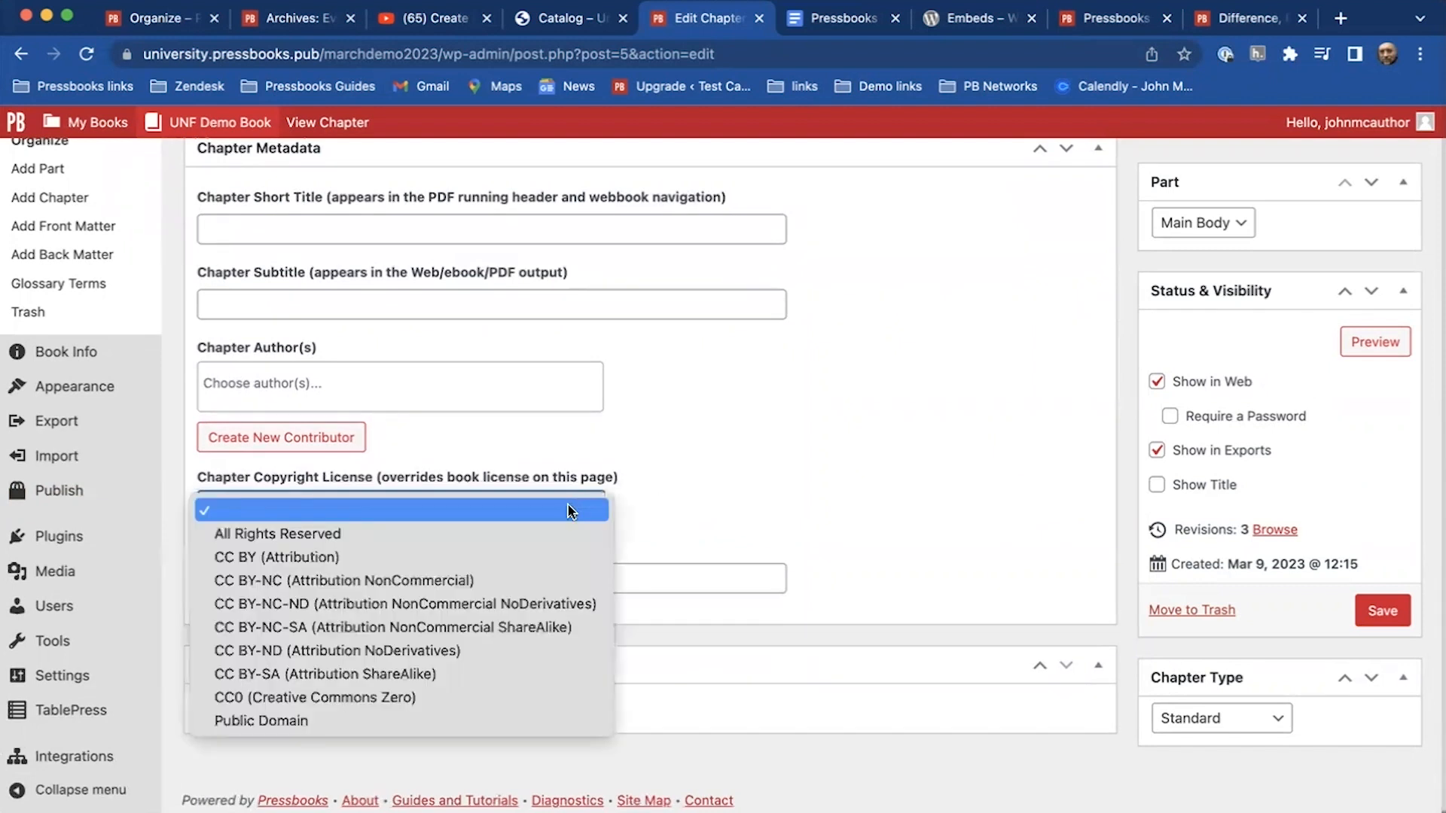
left_click(527, 628)
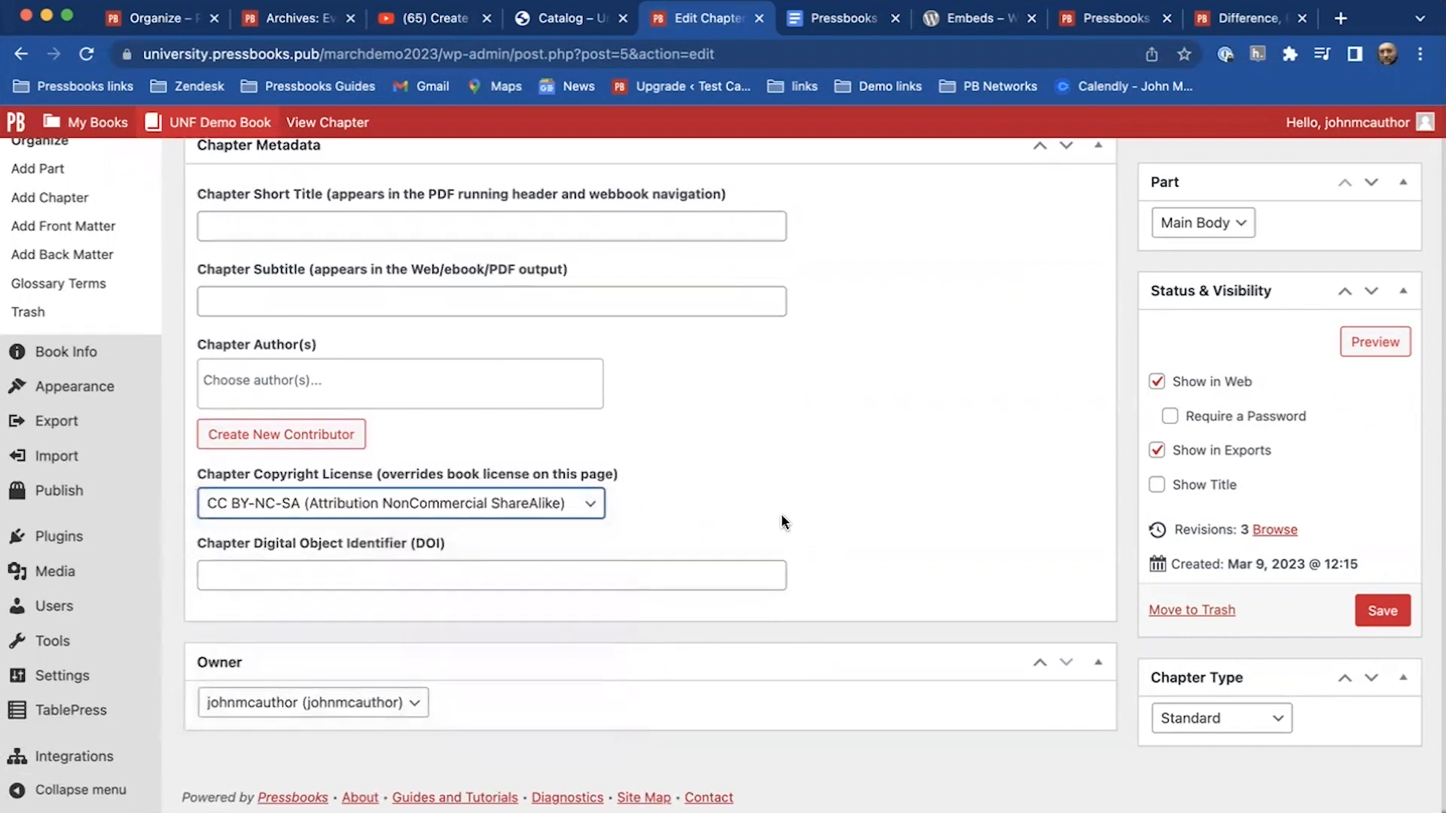